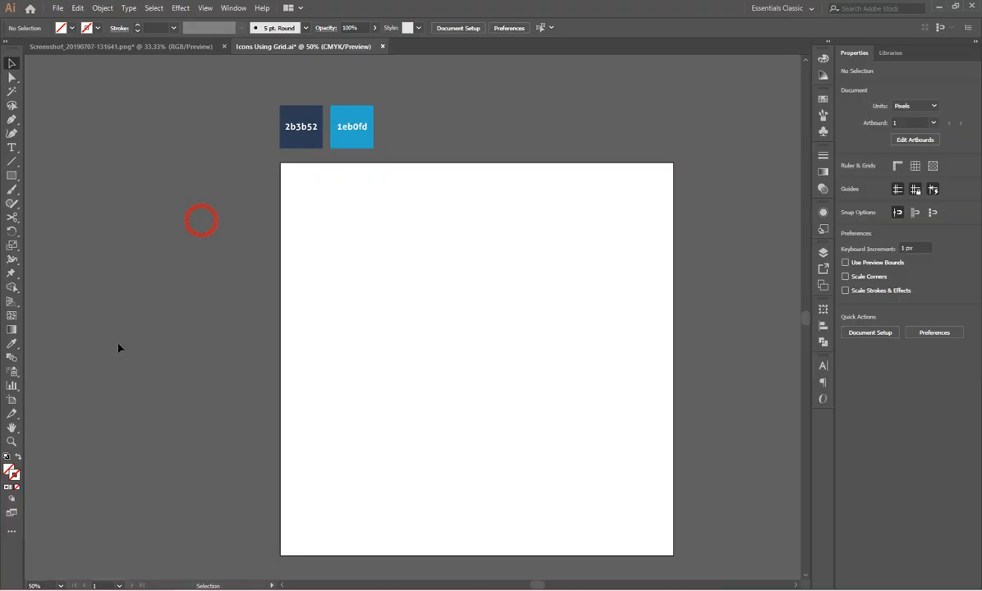
- Create a 45 × 45 px square in the upper part of the artboard with the Rectangle tool
left_click(12, 175)
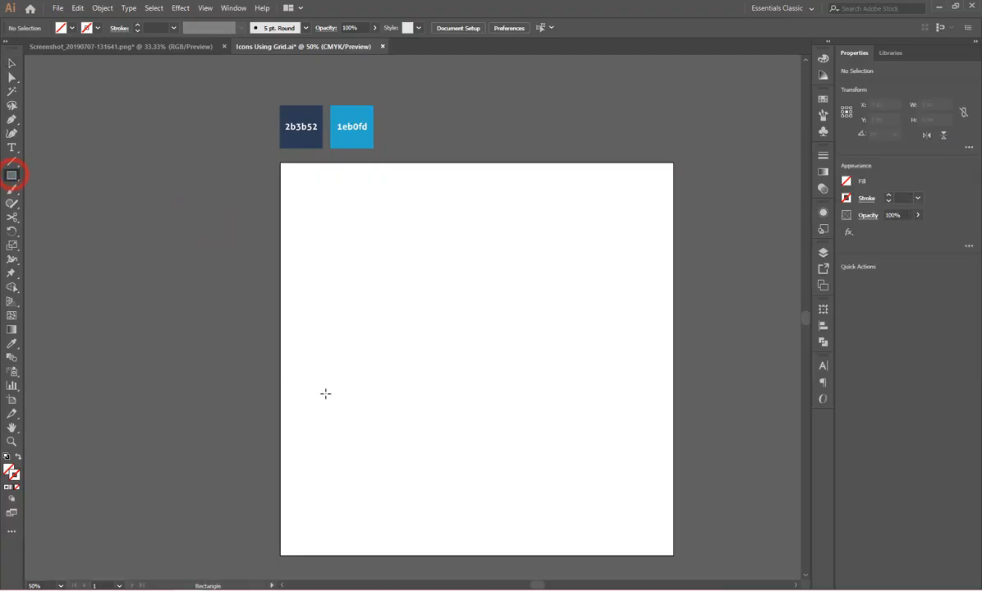
left_click(330, 230)
left_click(499, 278)
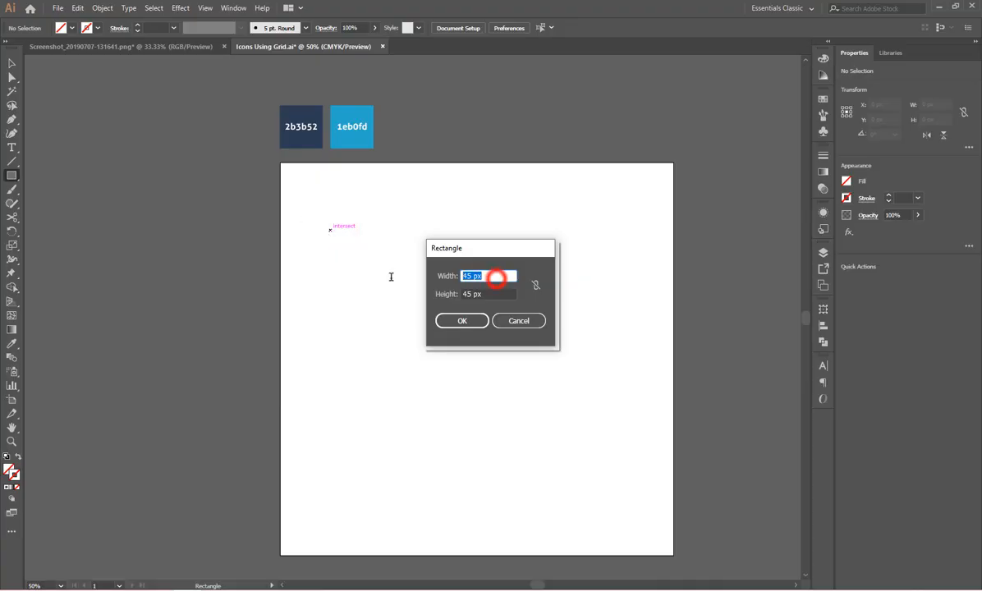
left_click(490, 294)
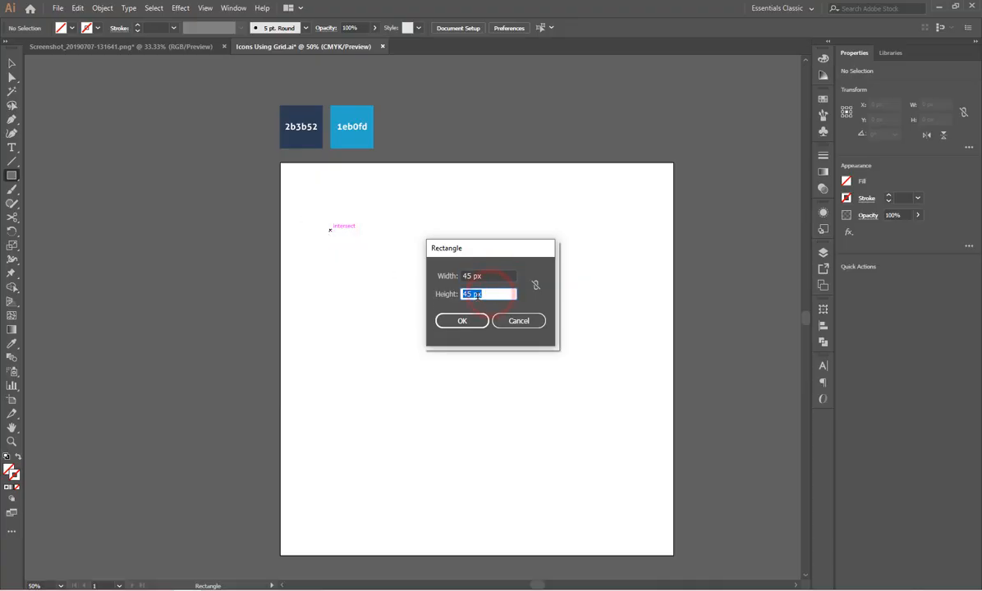
left_click(462, 320)
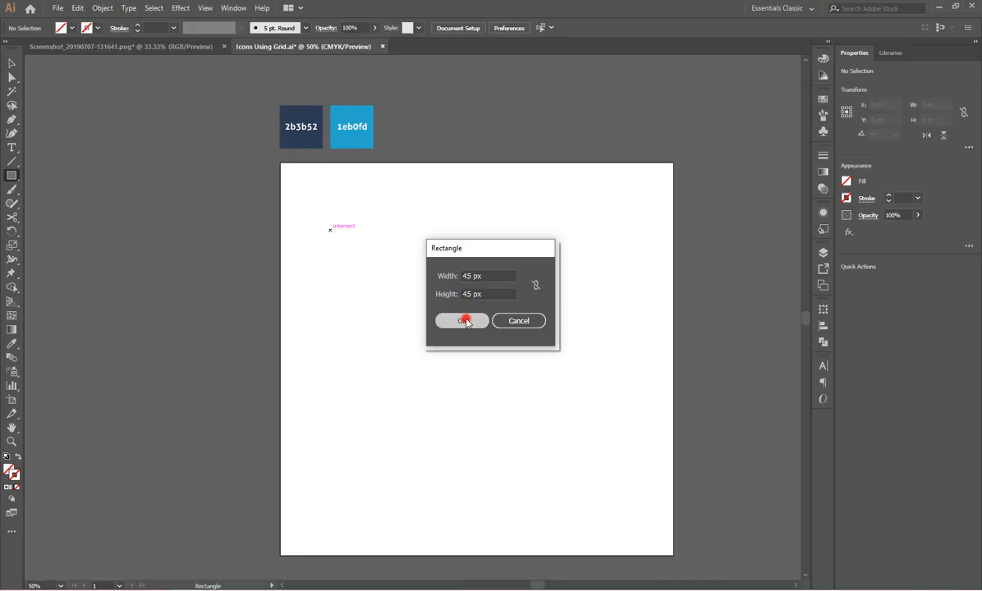
- Give the square a thin grey stroke with no fill
left_click(11, 64)
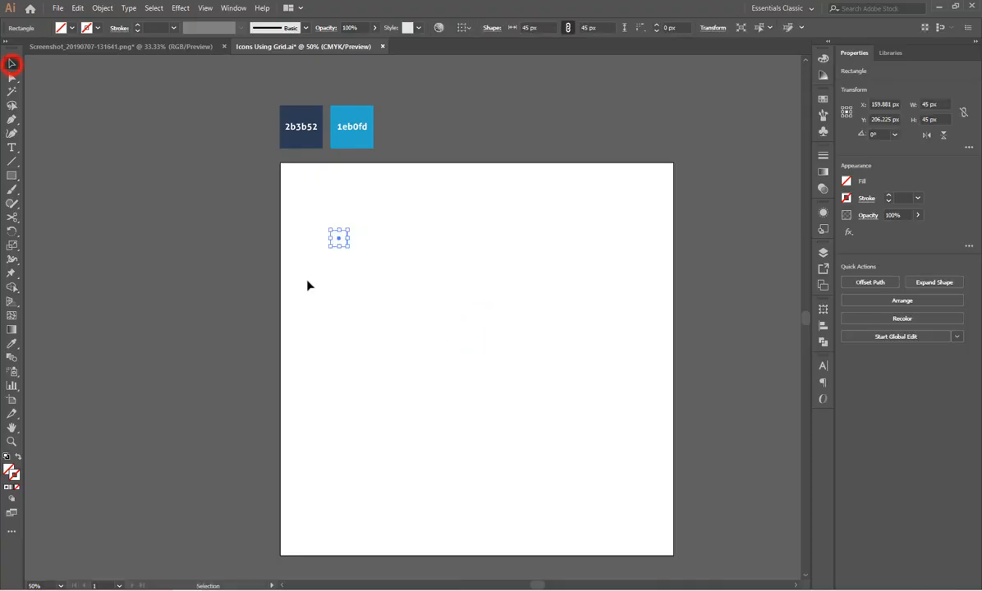
left_click(314, 284)
left_click_drag(295, 205, 381, 283)
left_click(96, 31)
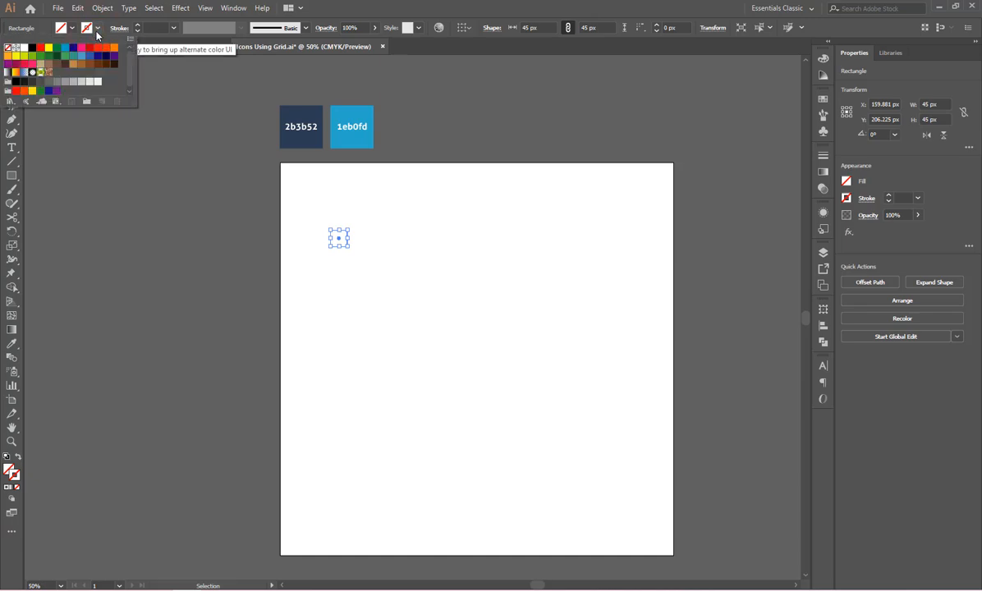
left_click(67, 82)
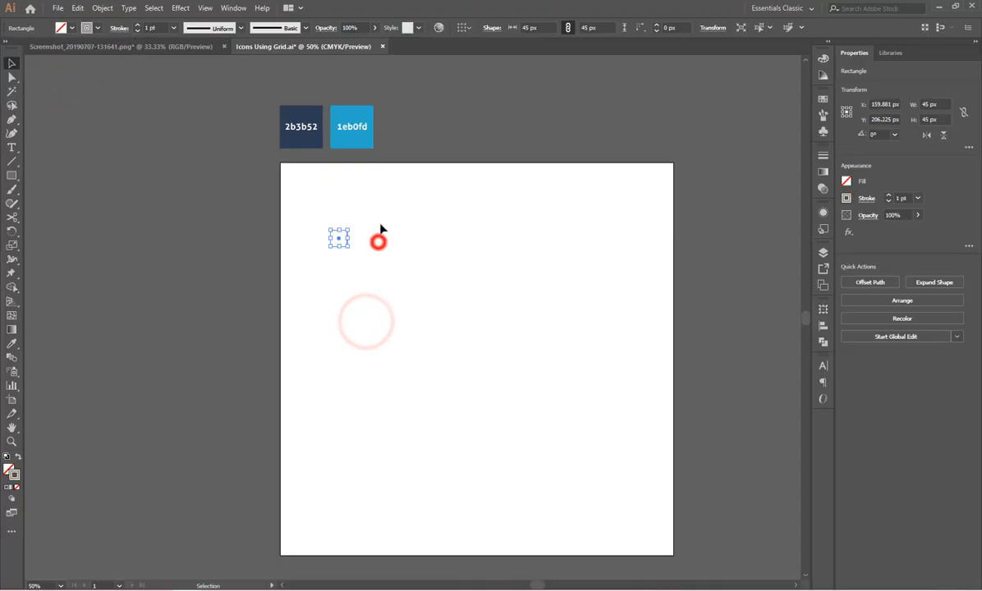
- Stretch the square downward into a tall strip about 774 px high, keeping its 45 px width
left_click_drag(377, 215, 296, 278)
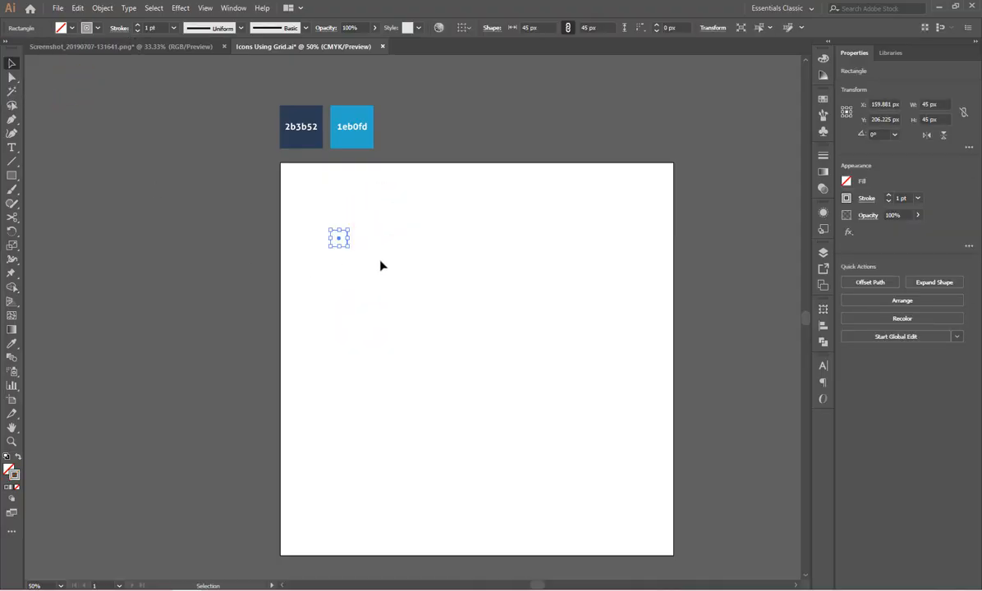
left_click_drag(395, 206, 354, 514)
left_click(426, 392)
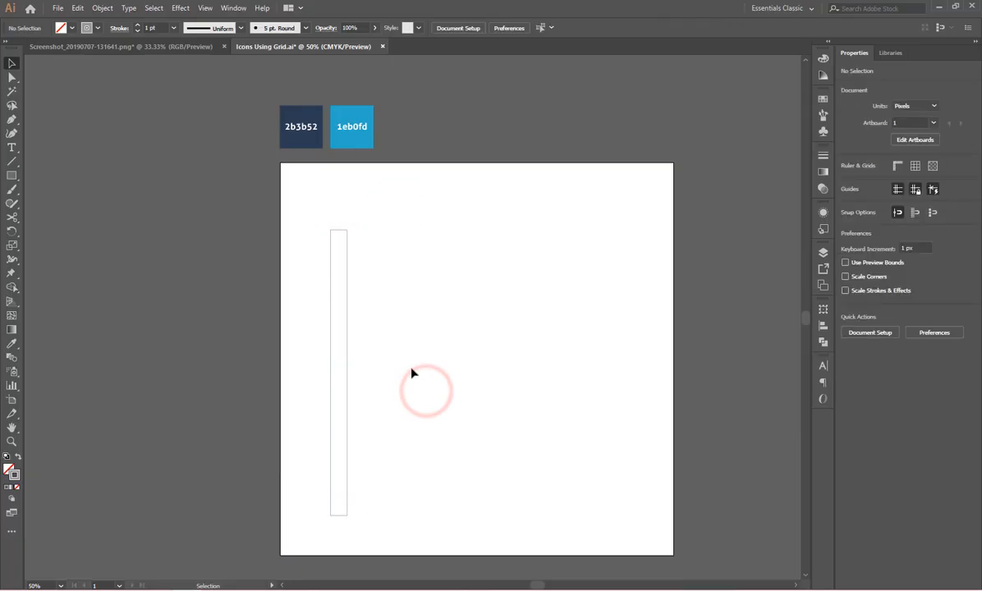
- Start a Transform effect on the tall strip with preview on and a horizontal move of 45 px
left_click_drag(419, 305, 302, 354)
left_click(178, 8)
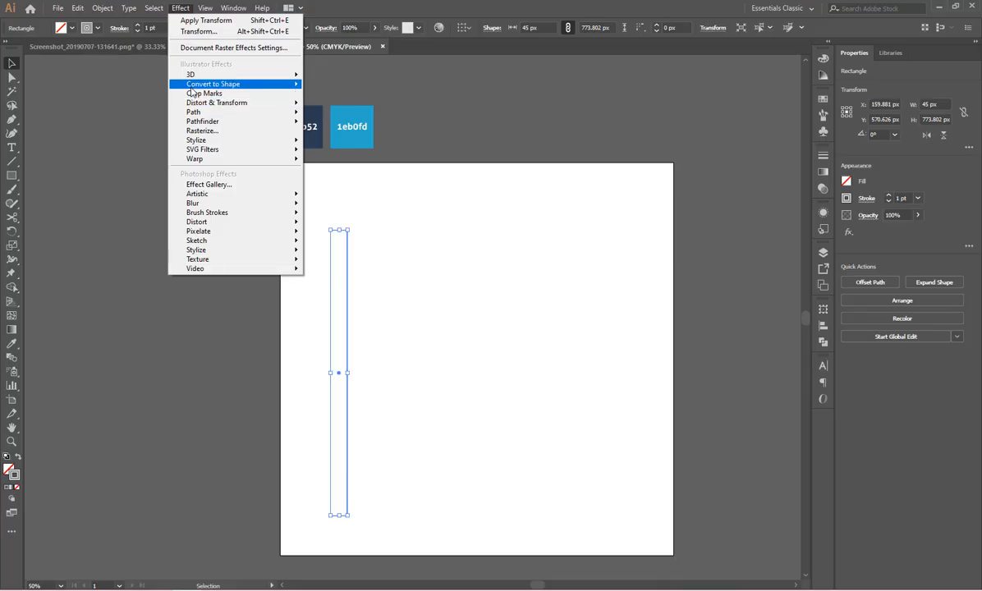
mouse_move(246, 106)
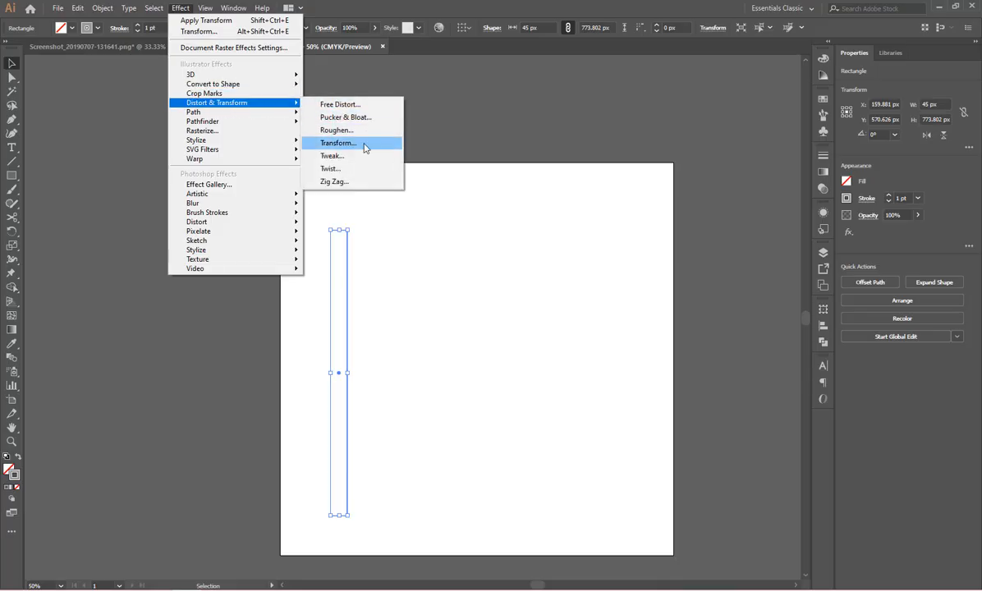
left_click(345, 144)
left_click_drag(683, 168, 512, 174)
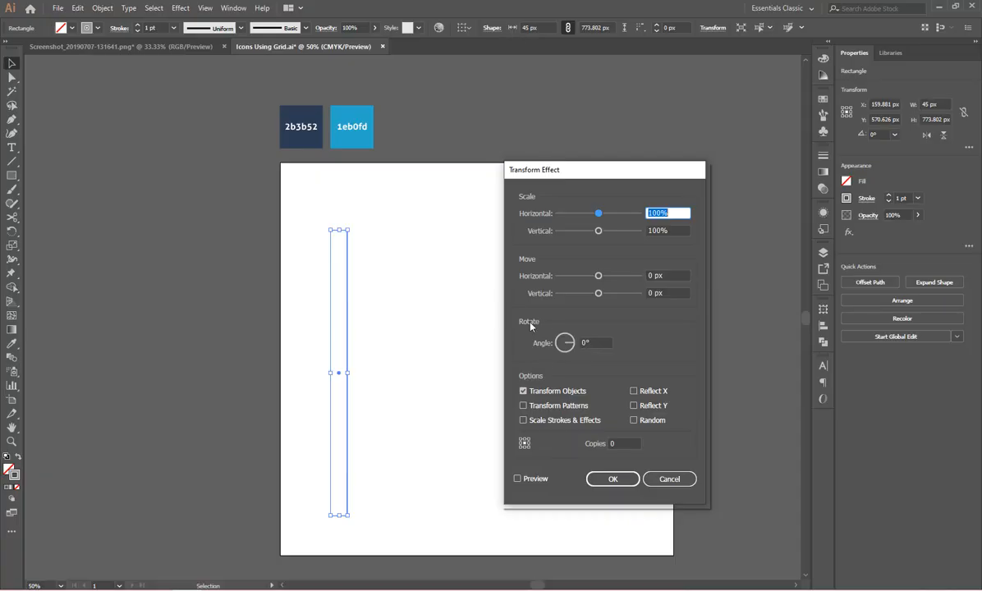
left_click(517, 479)
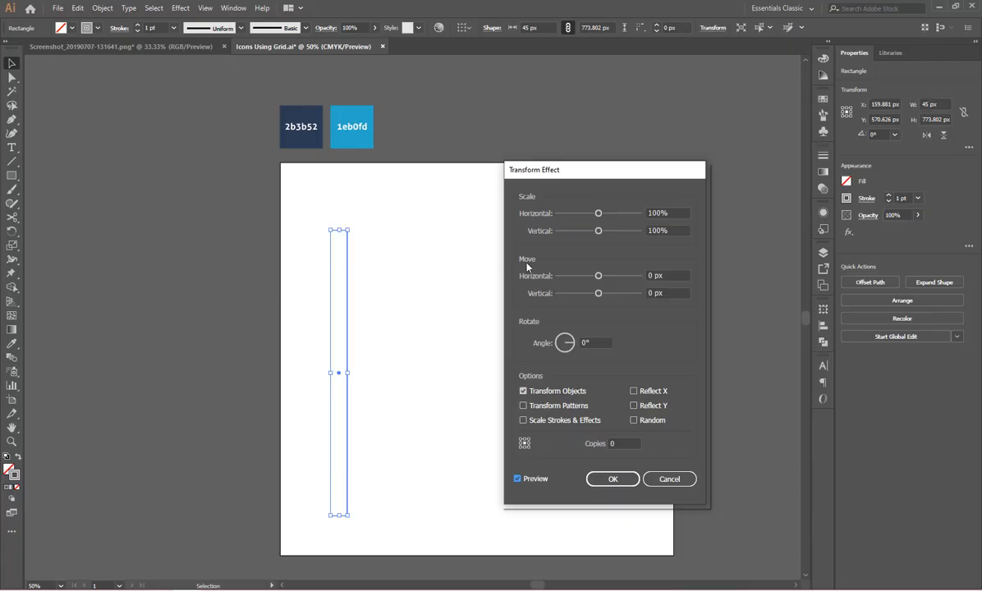
left_click(661, 276)
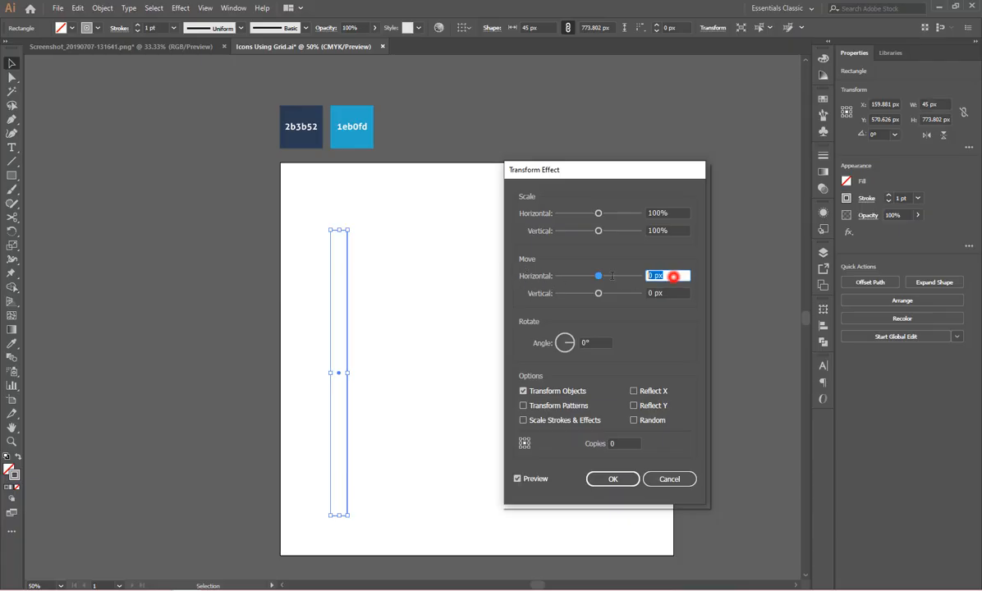
type("45")
key("Tab")
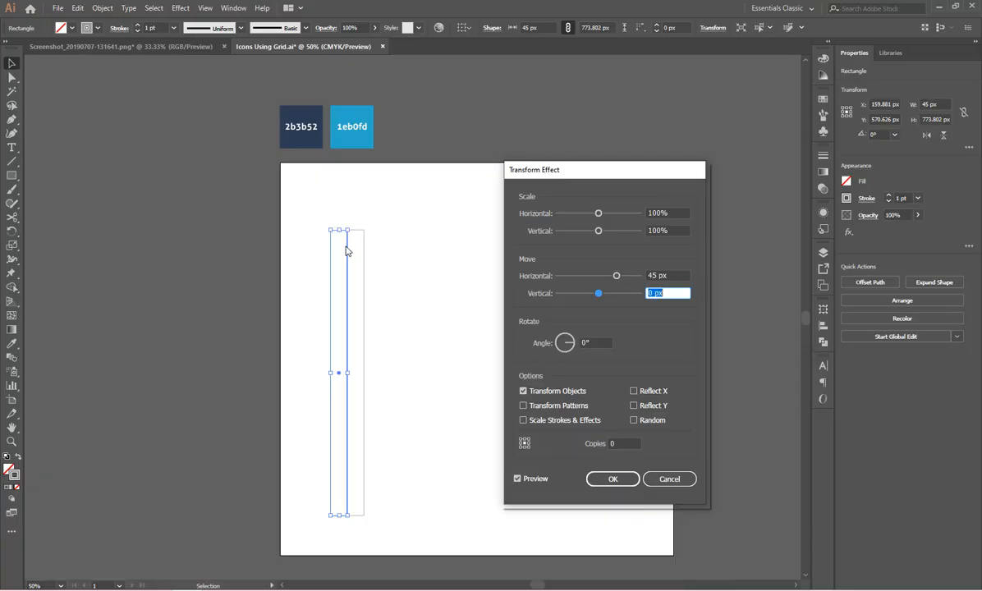
- Set the Transform effect to 4 copies and apply it, forming a row of adjacent strips
left_click(622, 443)
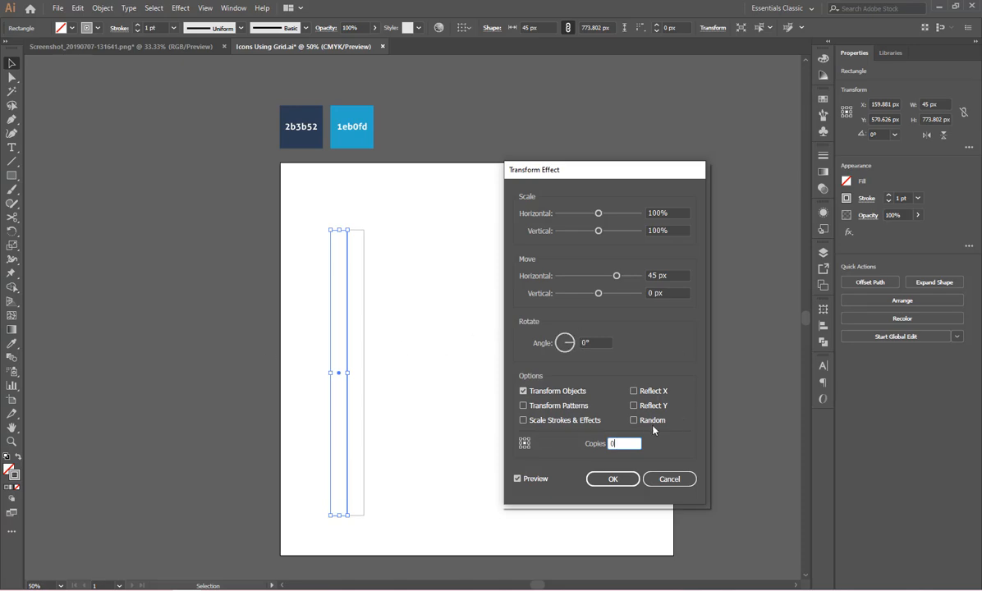
key("Up")
key("Up")
key("Up")
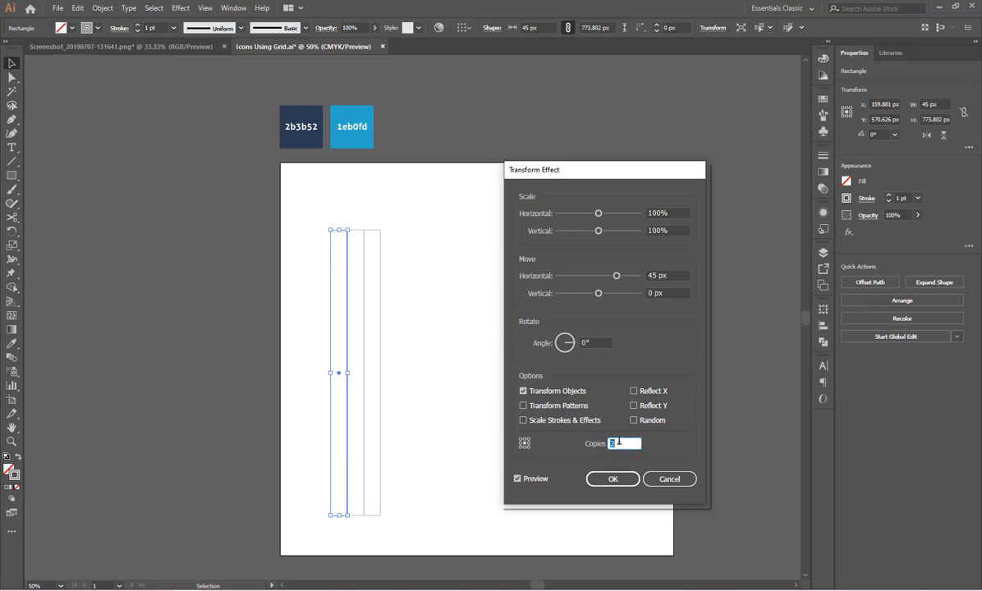
key("Up")
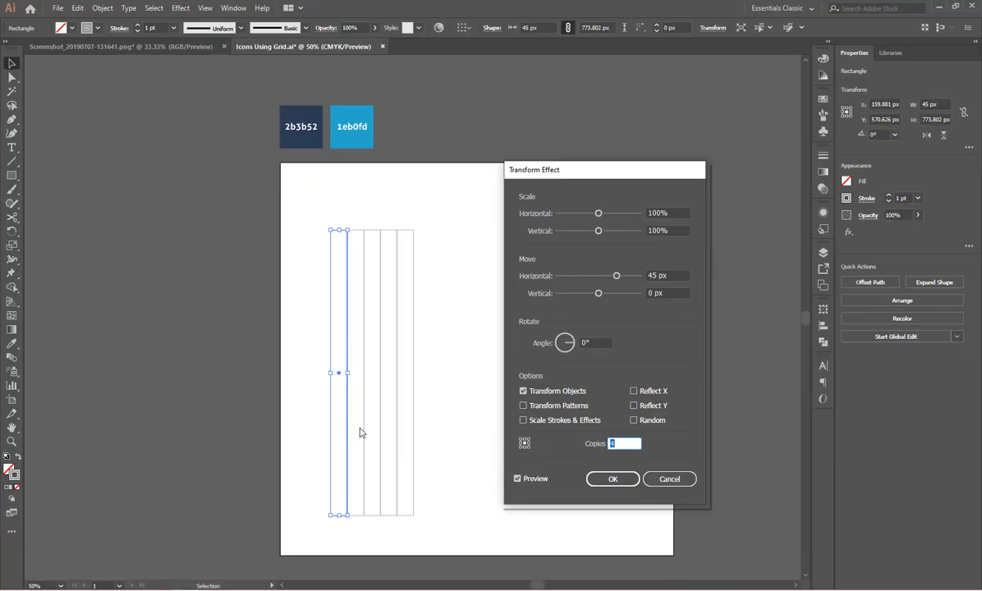
left_click(613, 479)
left_click(541, 435)
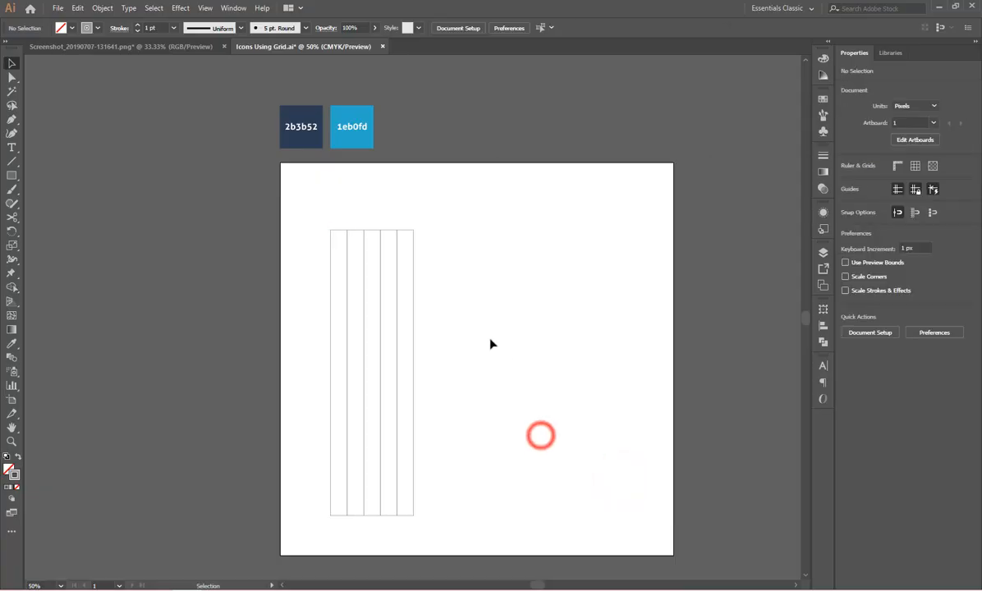
- Try rotating the strip with its live effect copies 30° clockwise, and undo the rotation
left_click(487, 335)
left_click_drag(288, 289, 459, 397)
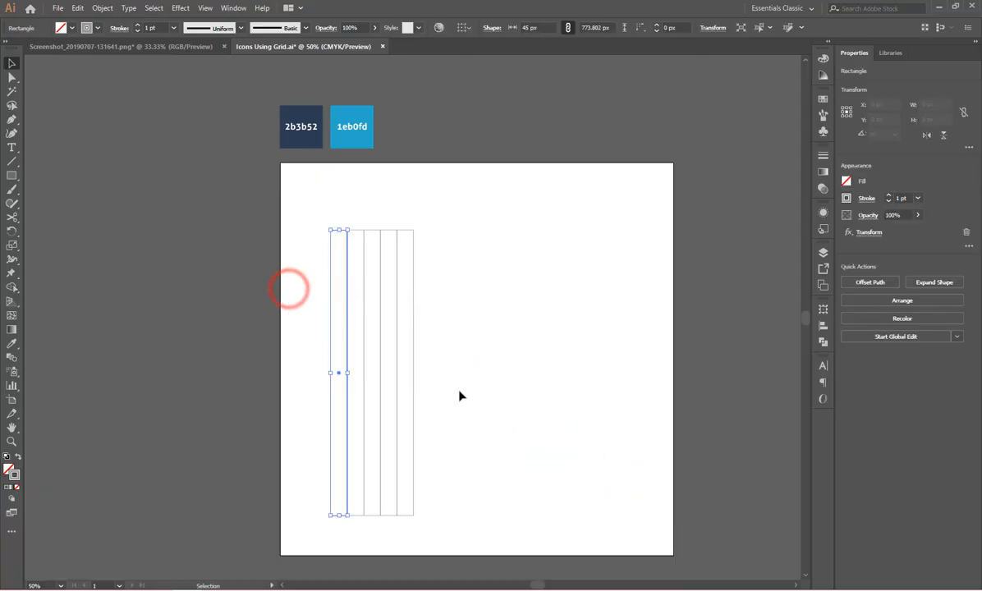
left_click_drag(353, 223, 409, 267)
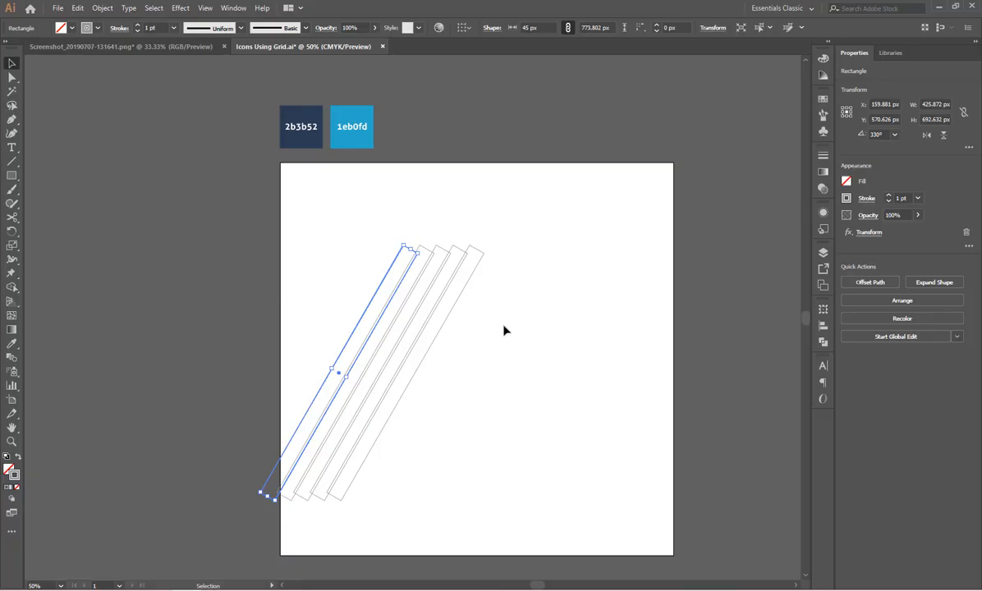
key("a")
key("ctrl+z")
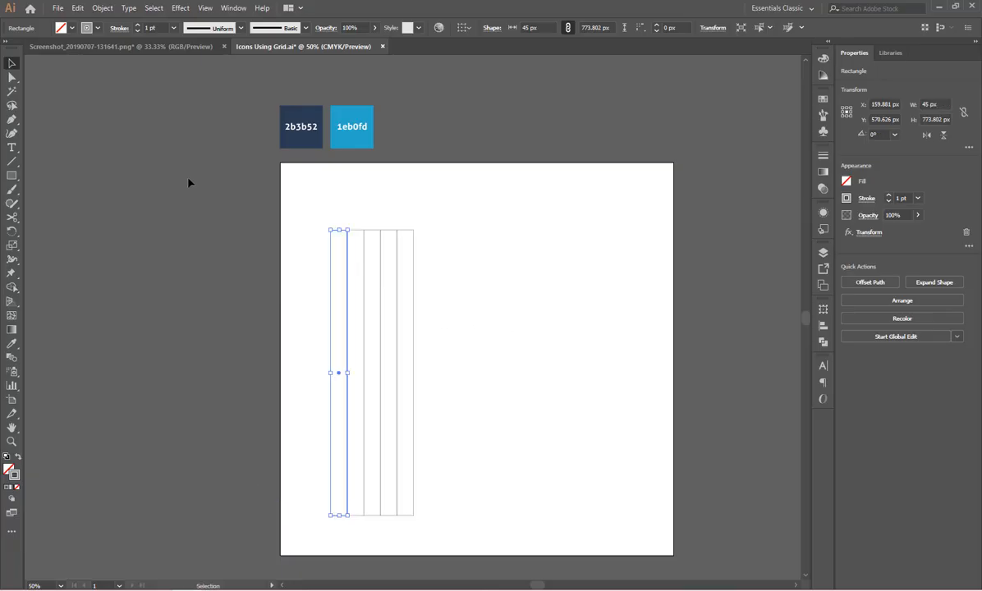
- Expand the appearance of the strip so its effect copies become real paths, and reselect the resulting group
left_click(100, 8)
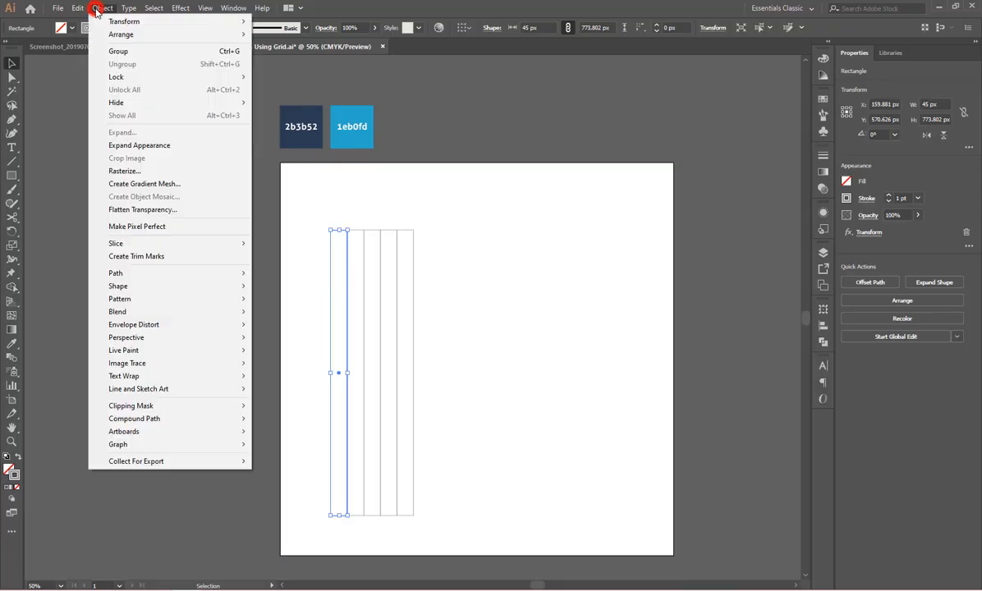
left_click(144, 145)
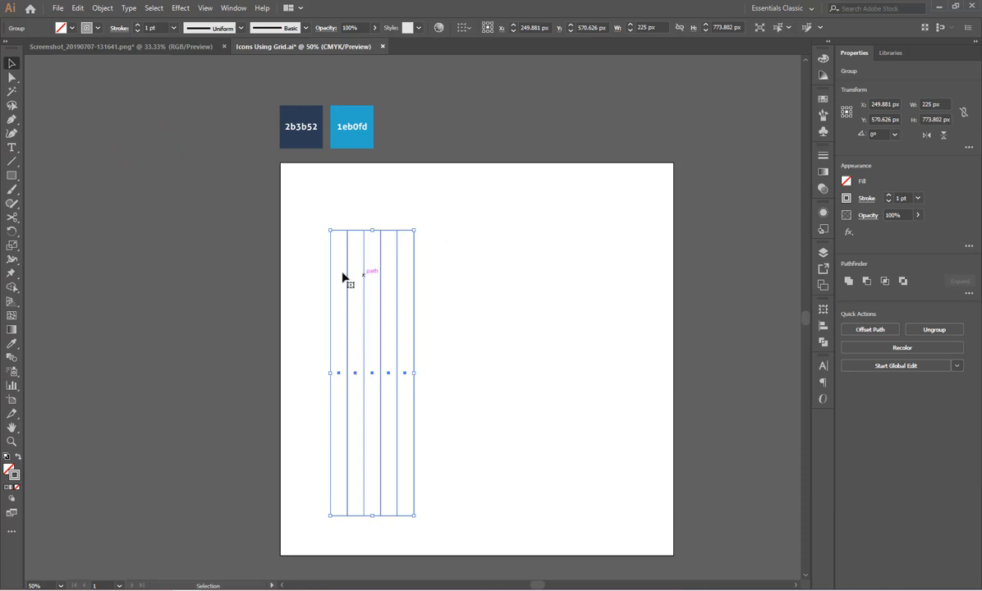
left_click(302, 265)
left_click_drag(453, 270, 263, 294)
- Try a slight clockwise rotation of the expanded strip group, about 10°, and undo it
left_click_drag(417, 223, 441, 239)
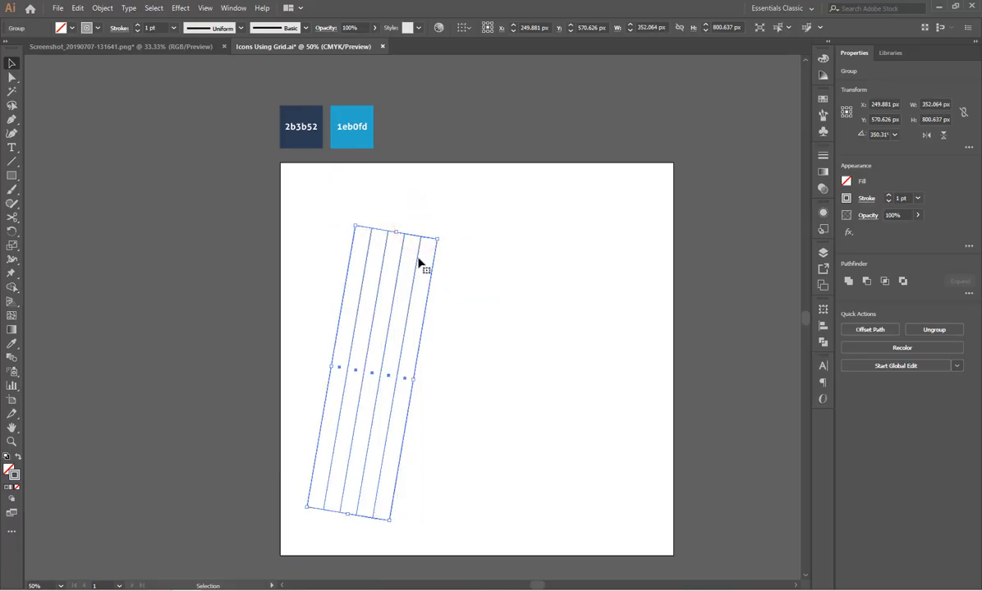
key("ctrl+z")
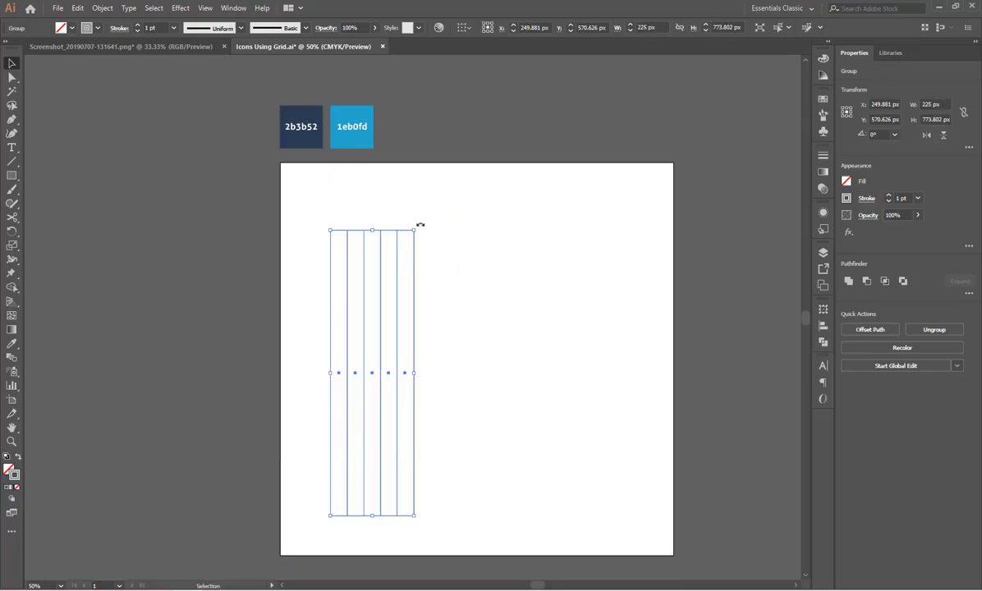
- Rotate the strip group 45° clockwise and position it near the centre of the artboard
left_click_drag(420, 224, 488, 260)
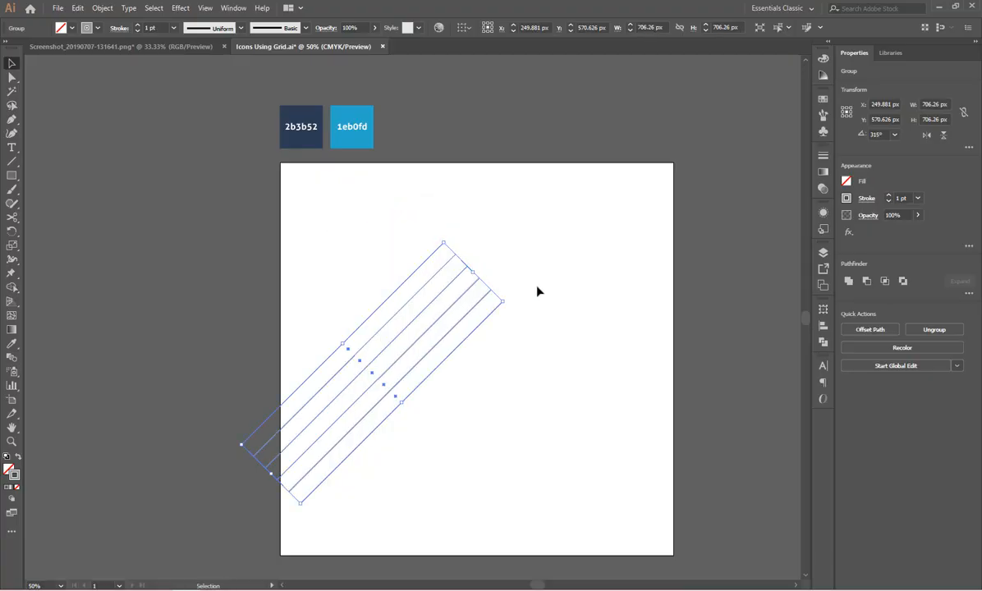
key("ctrl+z")
left_click_drag(419, 222, 585, 302)
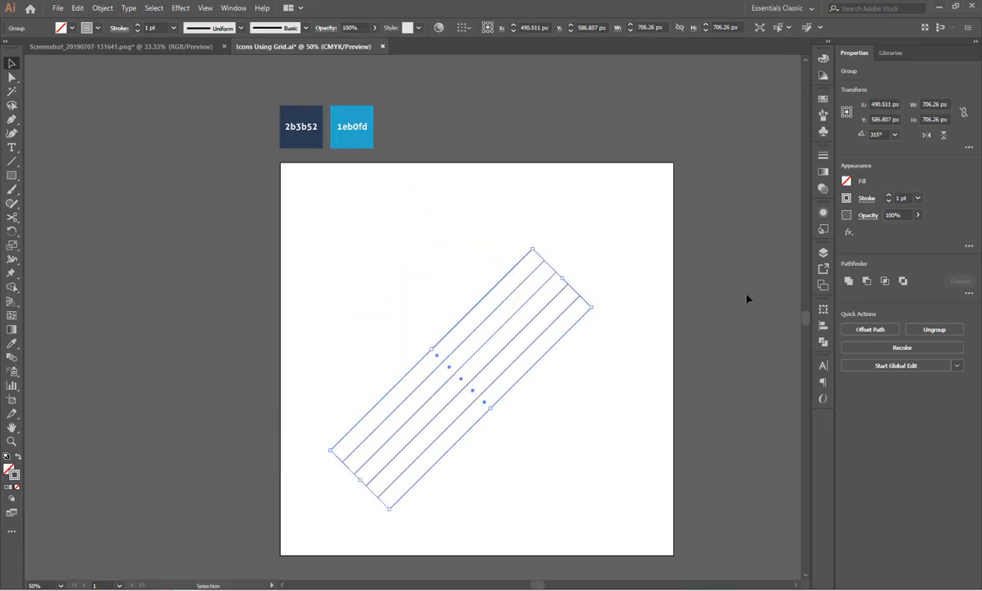
- Duplicate the diagonal strip group in place and rotate the copy 90° so the two groups form an X-shaped grid
key("ctrl")
key("ctrl")
left_click(614, 360)
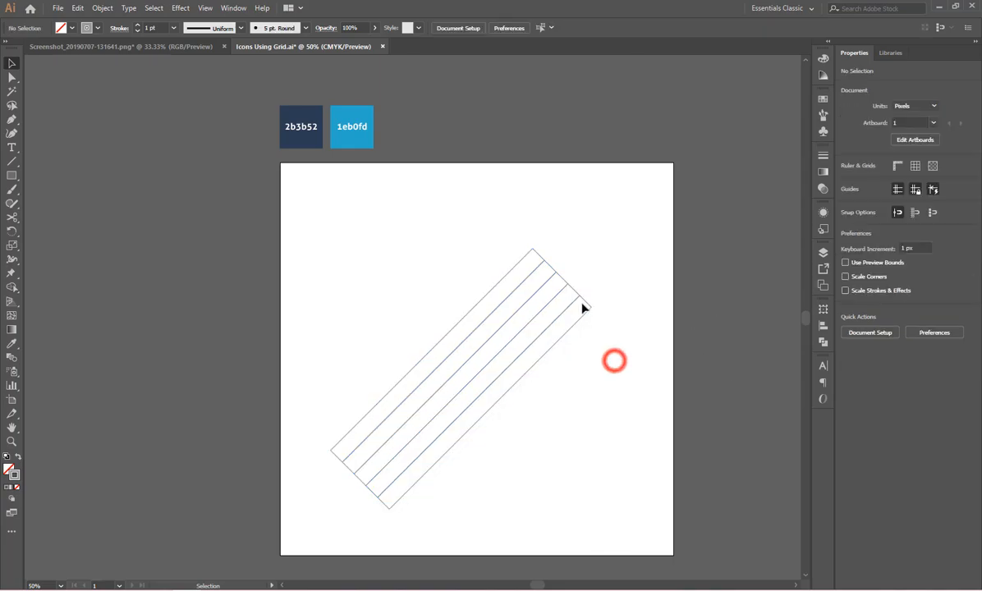
left_click(578, 296)
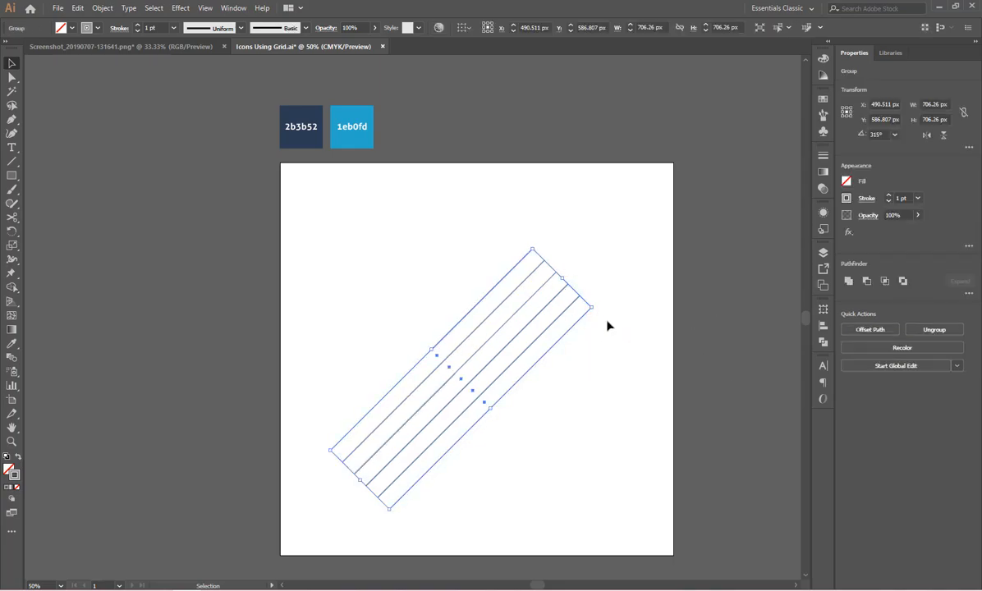
key("ctrl")
left_click_drag(592, 309, 399, 260)
left_click(646, 314)
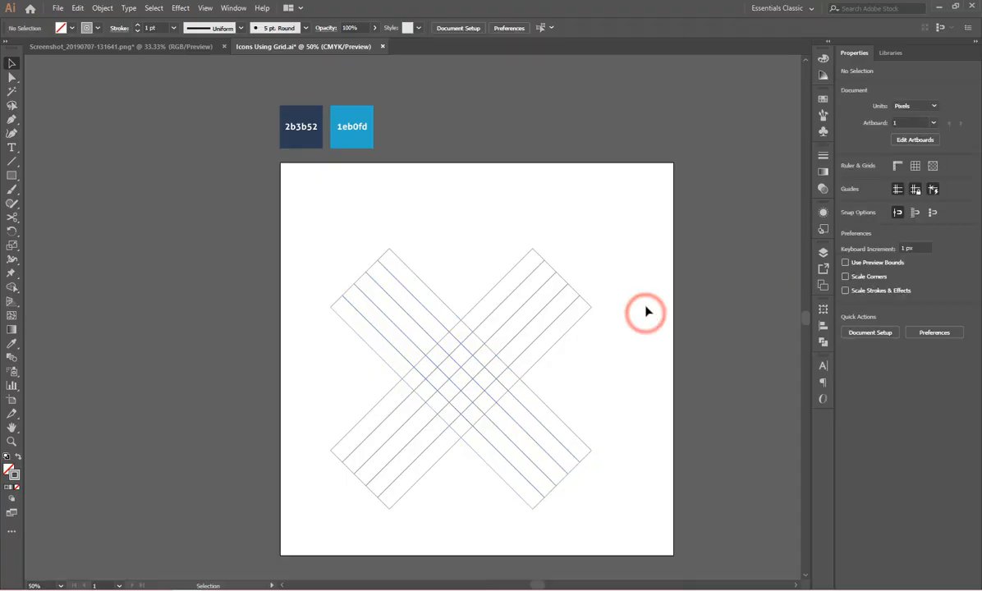
- Select both crossed strip groups and place a copy of the grid on the pasteboard to the left of the artboard
scroll(517, 236, "down", 2)
left_click_drag(313, 184, 589, 436)
key("v")
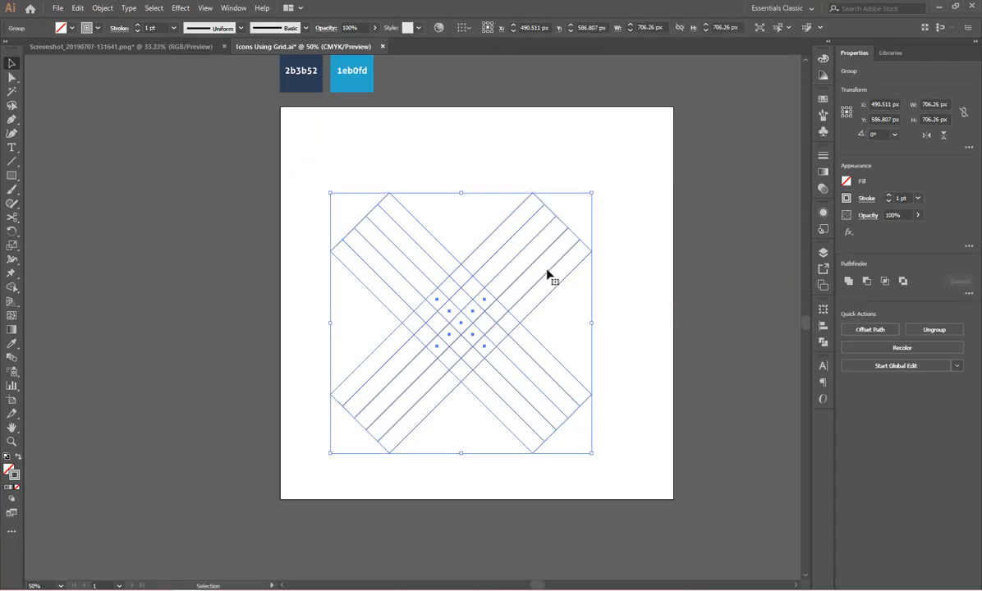
key("a")
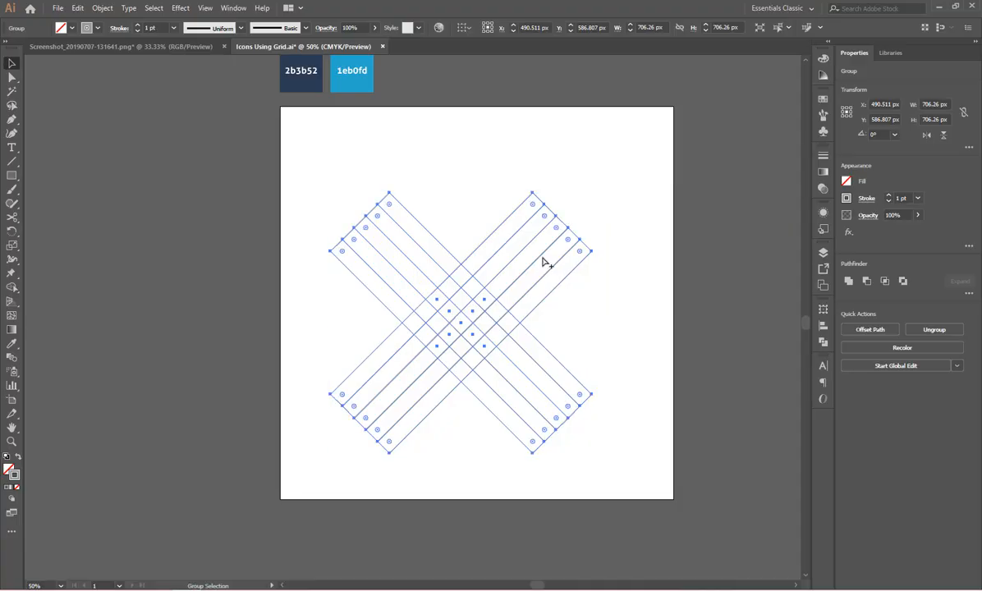
left_click_drag(539, 257, 328, 287)
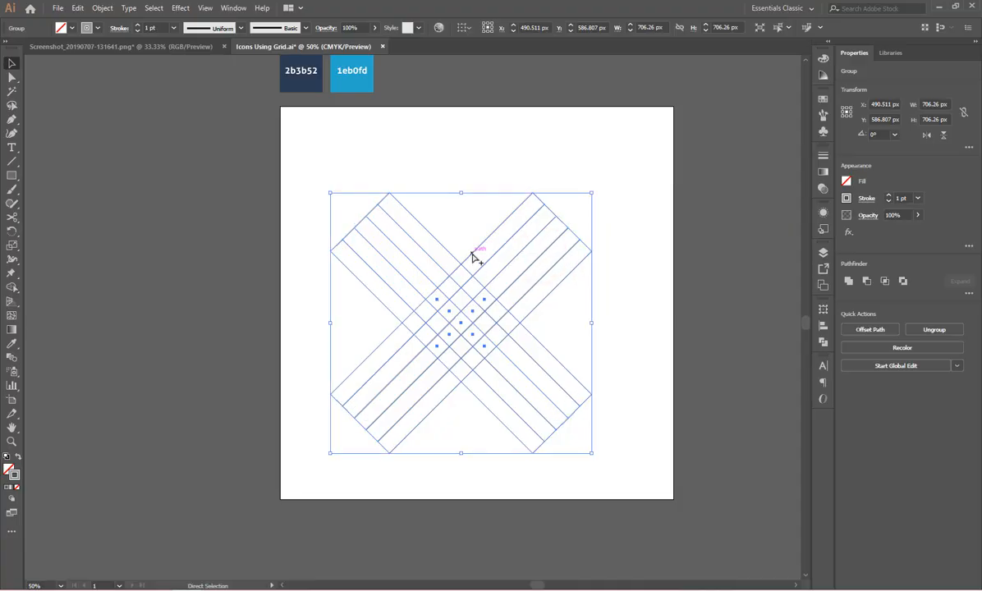
left_click_drag(472, 257, 168, 326)
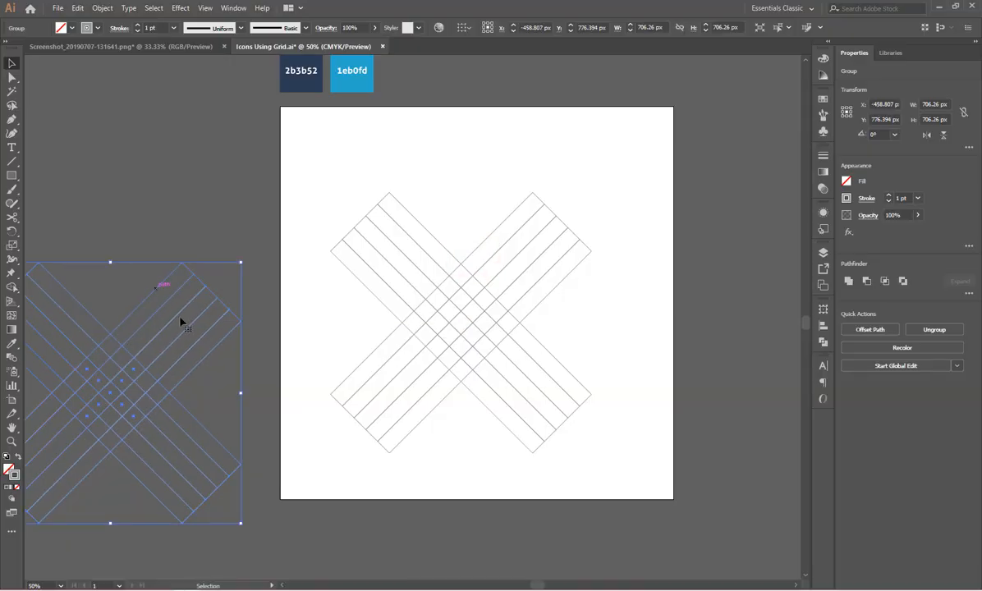
- Cut off the four protruding arms of the artboard's crossed grid with the Shape Builder, keeping only the central five-by-five diamond of cells
left_click(308, 509)
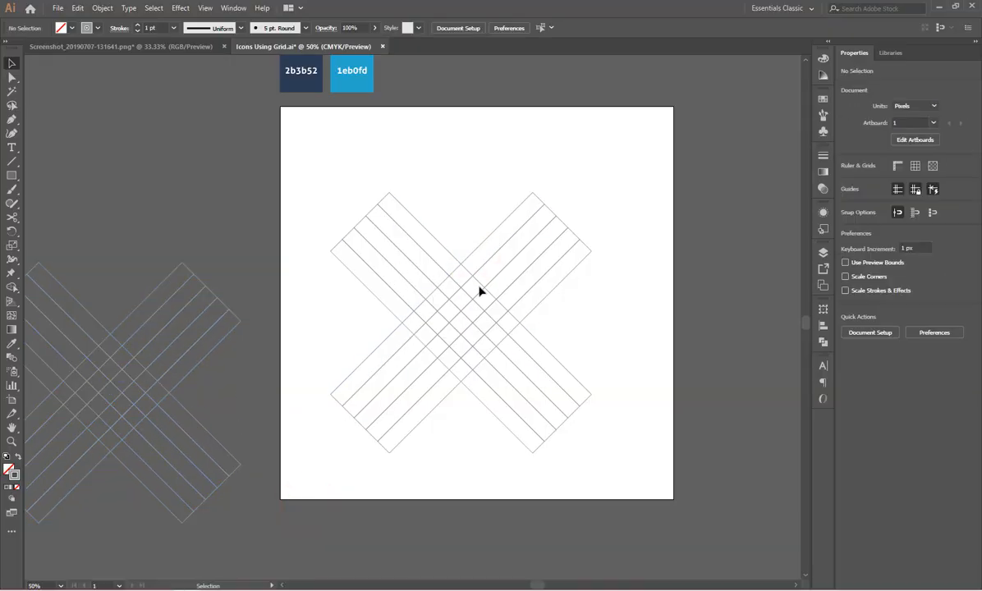
left_click(394, 167)
left_click_drag(340, 171, 585, 453)
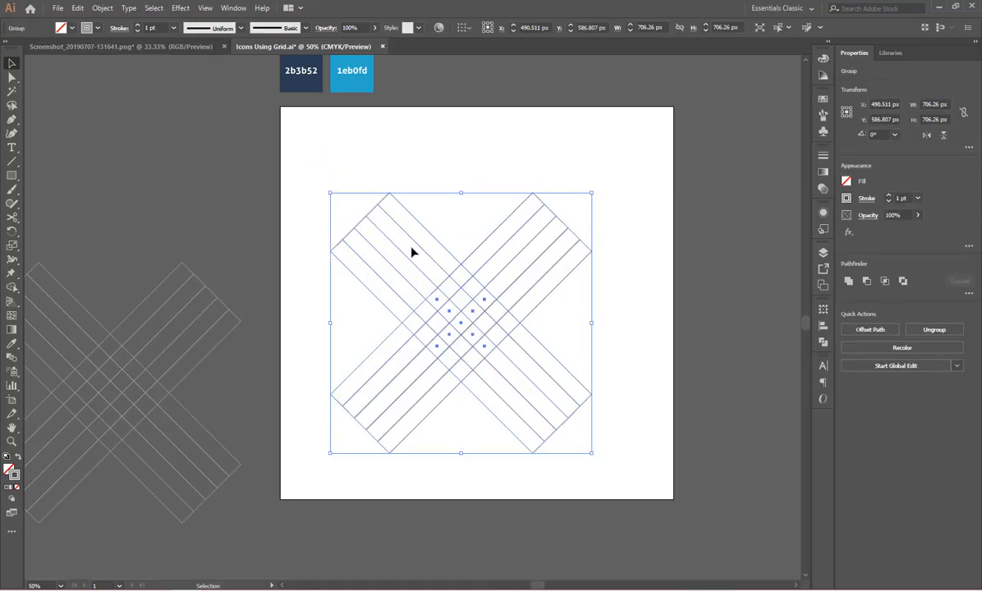
mouse_move(12, 288)
left_mouse_down()
mouse_move(47, 297)
mouse_move(66, 287)
left_mouse_up()
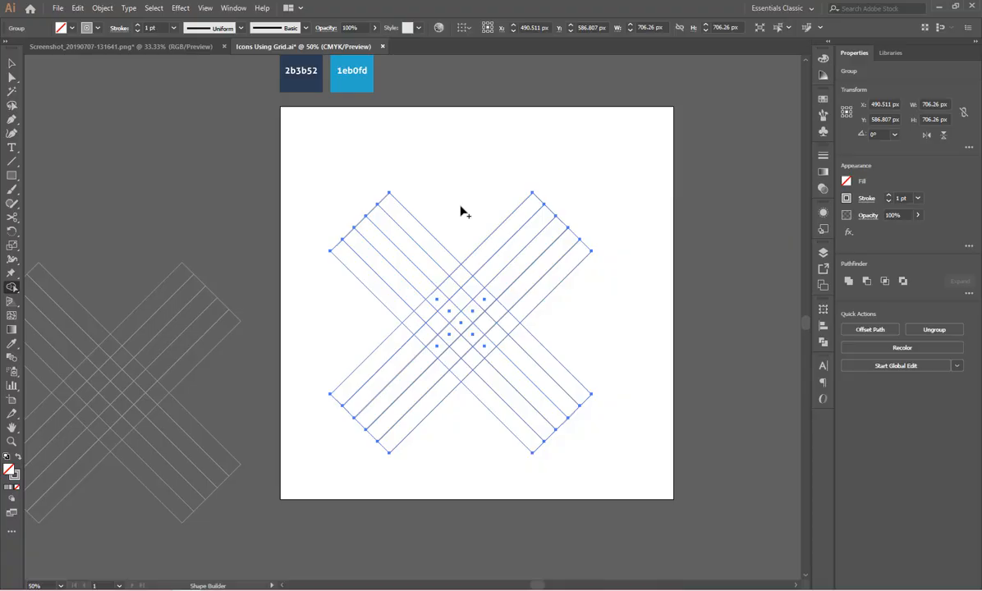
left_click_drag(460, 211, 348, 293)
mouse_move(466, 192)
left_mouse_down()
mouse_move(569, 286)
mouse_move(581, 363)
mouse_move(497, 444)
left_mouse_up()
left_click_drag(356, 333, 438, 423)
- Delete the diamond's top cells, the band below the upper chevron, the outer side cells and the two cells flanking the bottom one
scroll(493, 313, "up", 1)
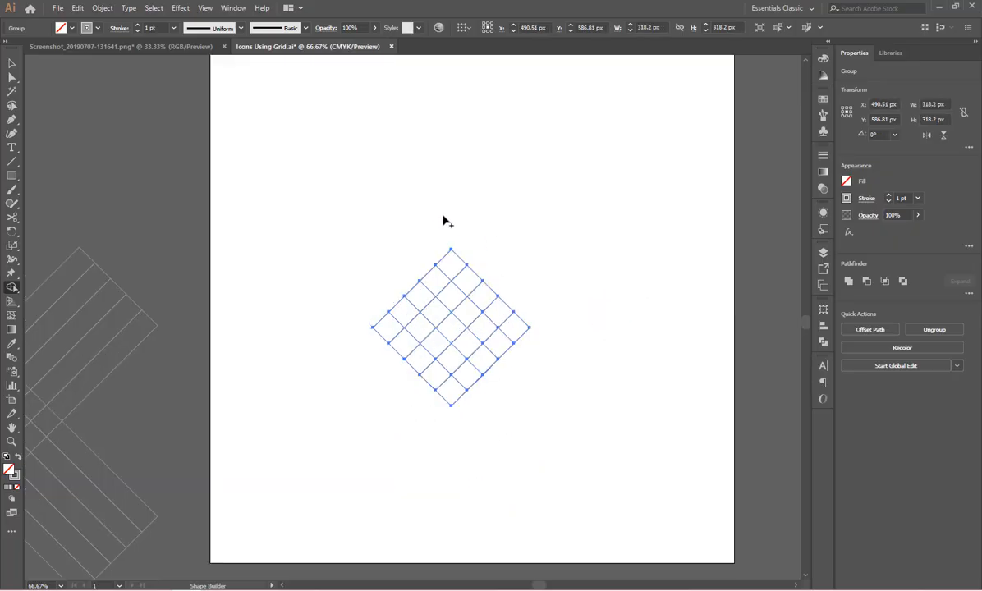
mouse_move(460, 213)
left_mouse_down()
mouse_move(441, 278)
mouse_move(465, 285)
mouse_move(524, 263)
mouse_move(474, 250)
left_mouse_up()
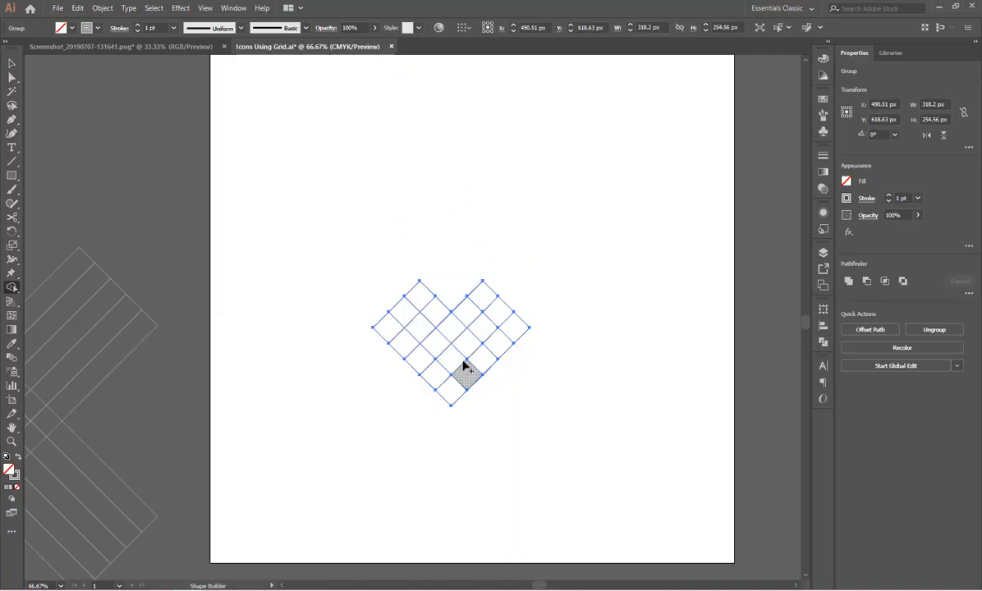
mouse_move(527, 292)
left_mouse_down()
mouse_move(455, 361)
mouse_move(392, 311)
left_mouse_up()
left_click_drag(364, 348, 386, 333)
left_click(521, 329, "alt")
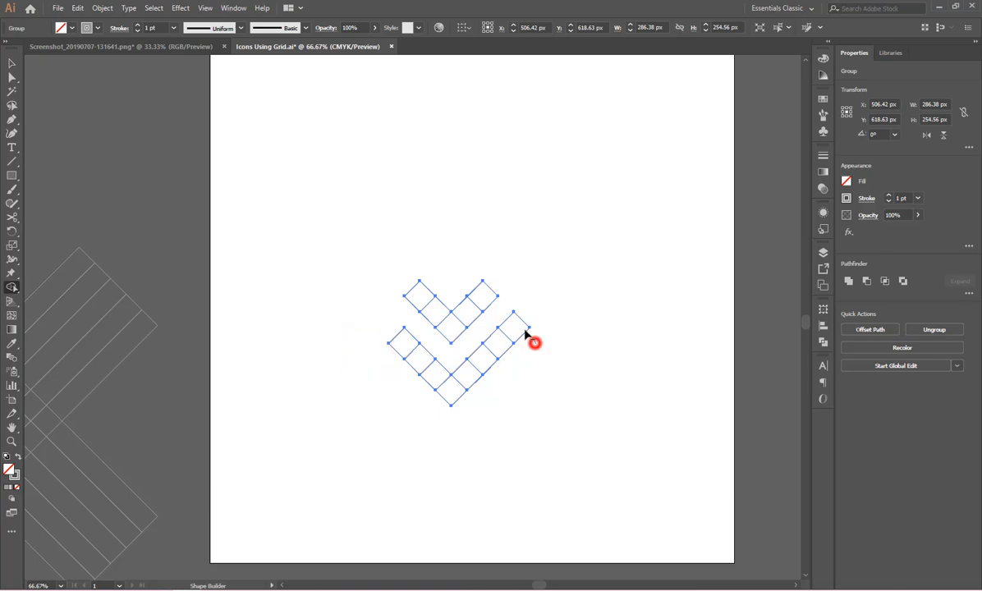
left_click(428, 382, "alt")
left_click(491, 388, "alt")
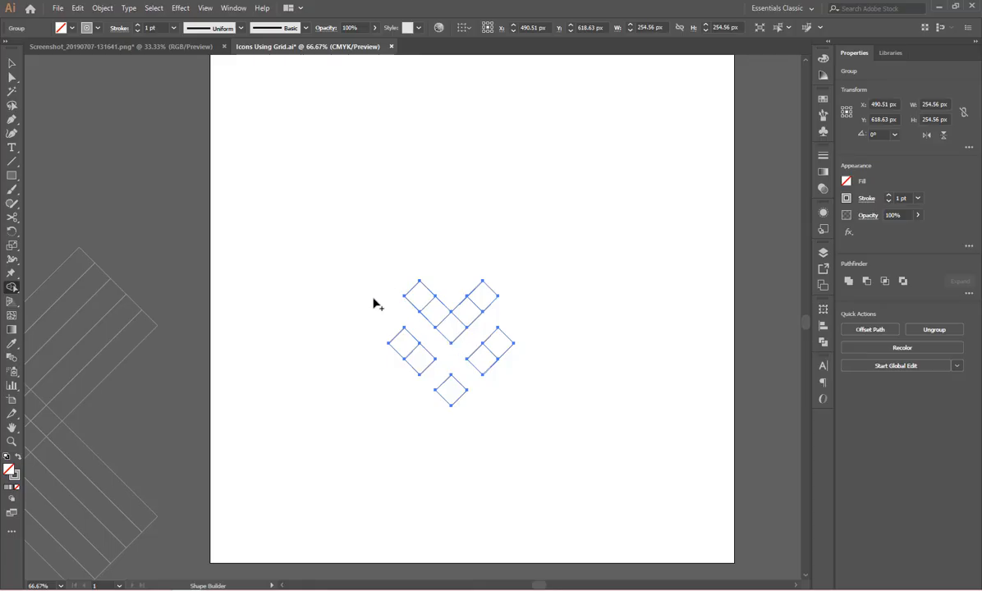
- Merge the remaining adjacent cells into one V-shaped chevron and two slanted side bars with the Shape Builder
left_click_drag(401, 341, 416, 357)
mouse_move(419, 293)
left_mouse_down()
mouse_move(453, 327)
mouse_move(493, 298)
mouse_move(468, 315)
left_mouse_up()
left_click_drag(497, 348, 484, 361)
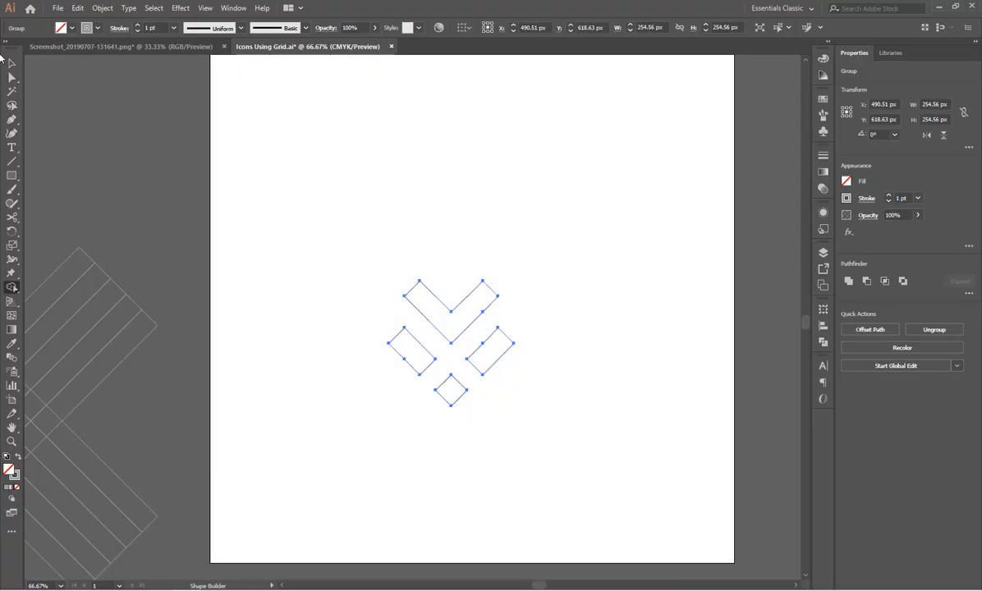
- Select the merged icon shapes and apply the blue 1eb0fd swatch's colour to them with the Eyedropper
left_click(11, 62)
left_click(409, 184)
left_click_drag(344, 229, 435, 304)
scroll(443, 307, "up", 3)
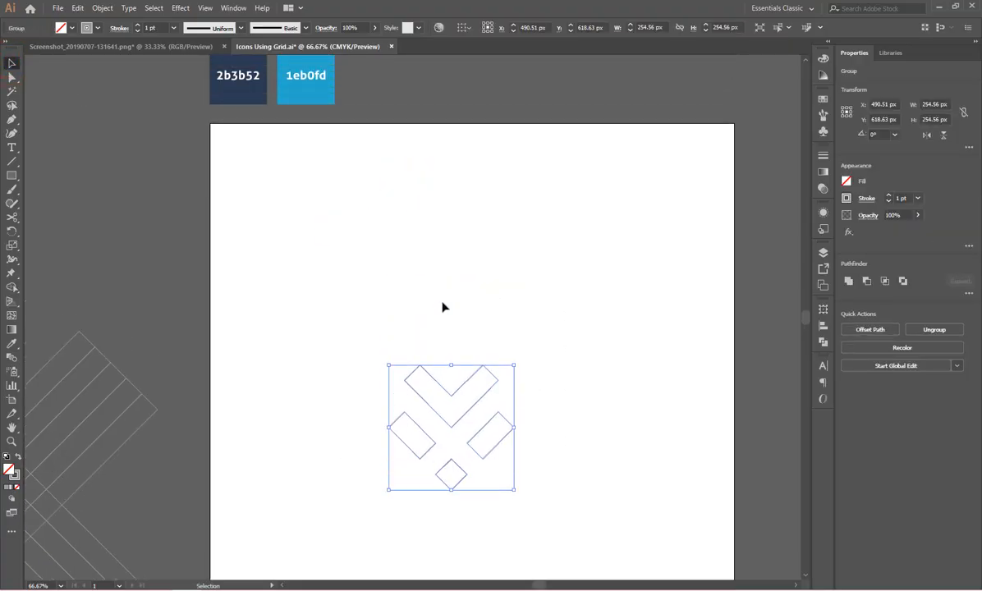
key("i")
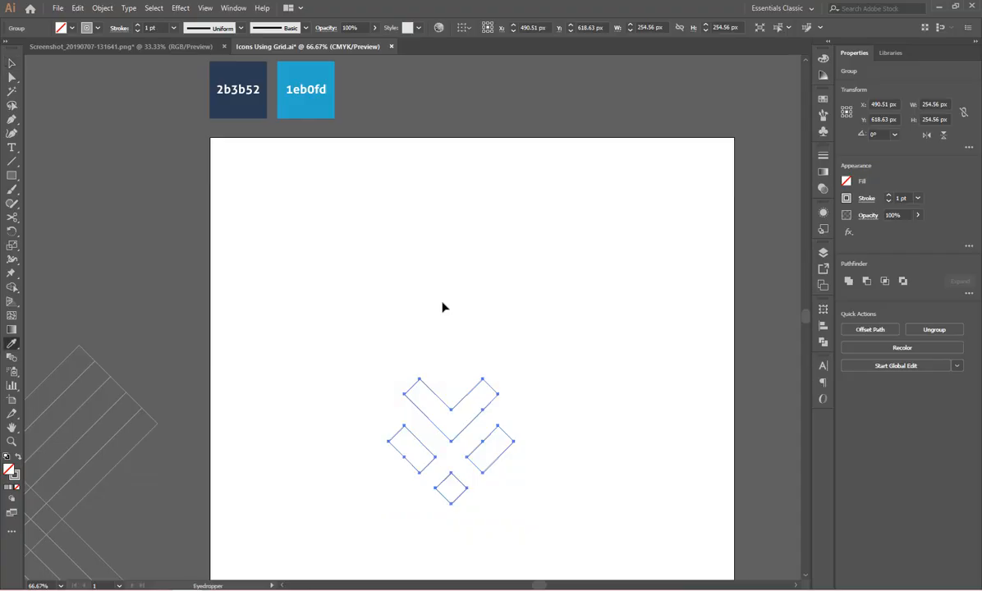
left_click(303, 69)
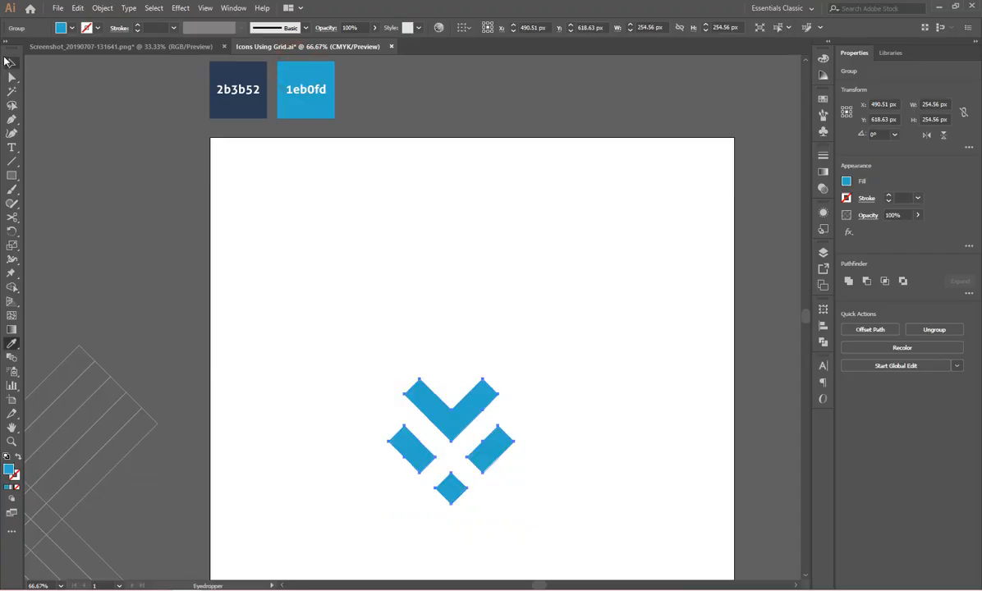
left_click(9, 62)
- Move the spare crossed grid from the pasteboard over the blue icon and nudge it until its lines match the icon's edges
scroll(440, 227, "down", 2)
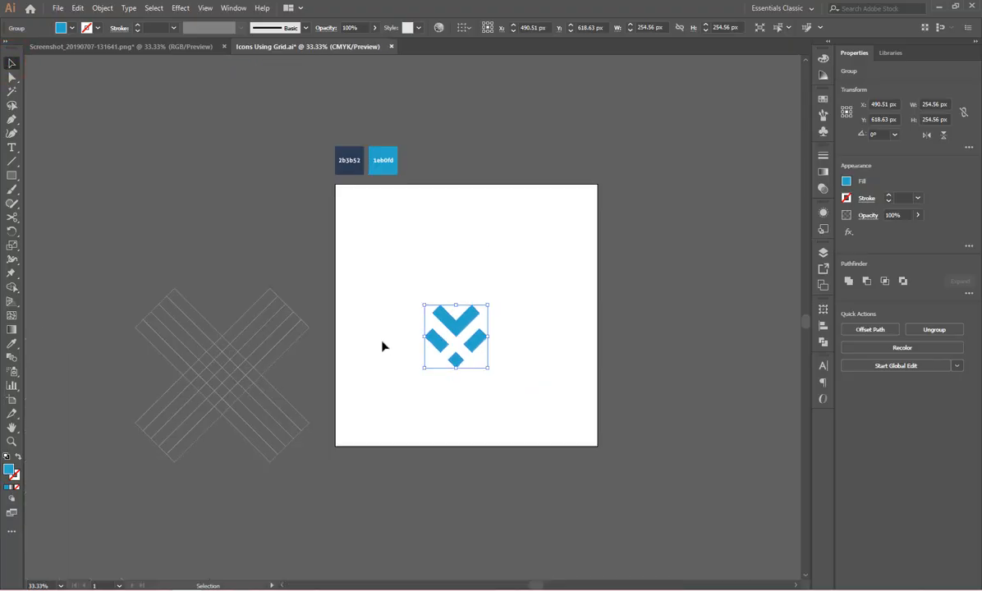
left_click(400, 393)
left_click_drag(280, 354, 470, 341)
scroll(469, 342, "up", 2)
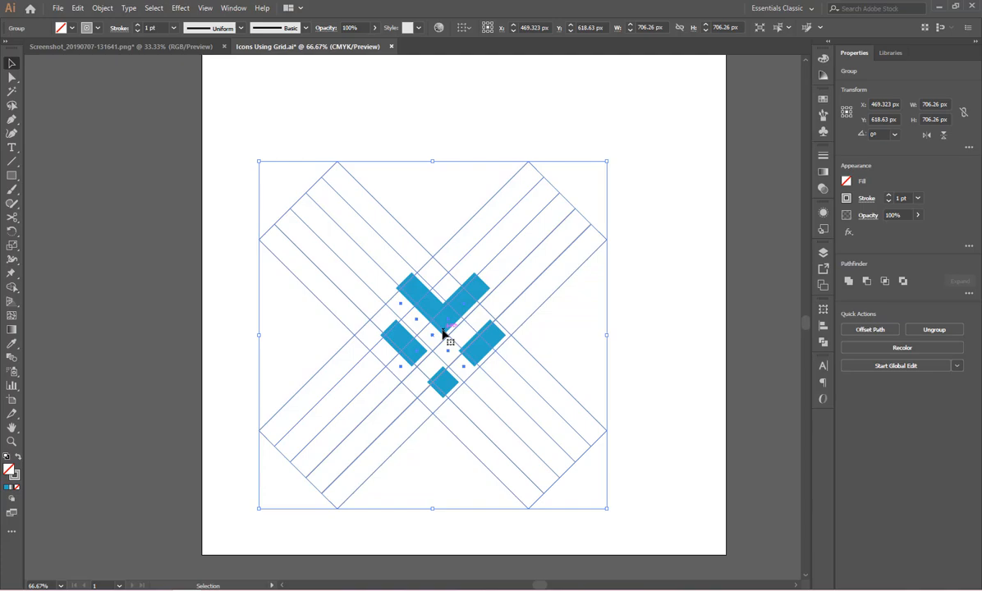
key("Right")
key("Right")
key("Right")
key("Right")
scroll(442, 434, "up", 2)
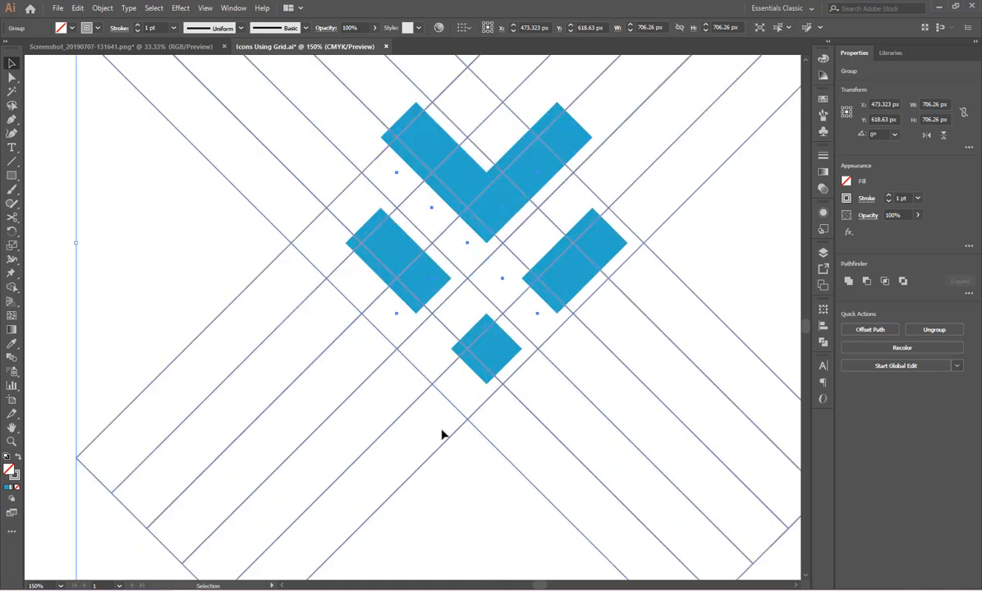
left_click_drag(475, 425, 495, 393)
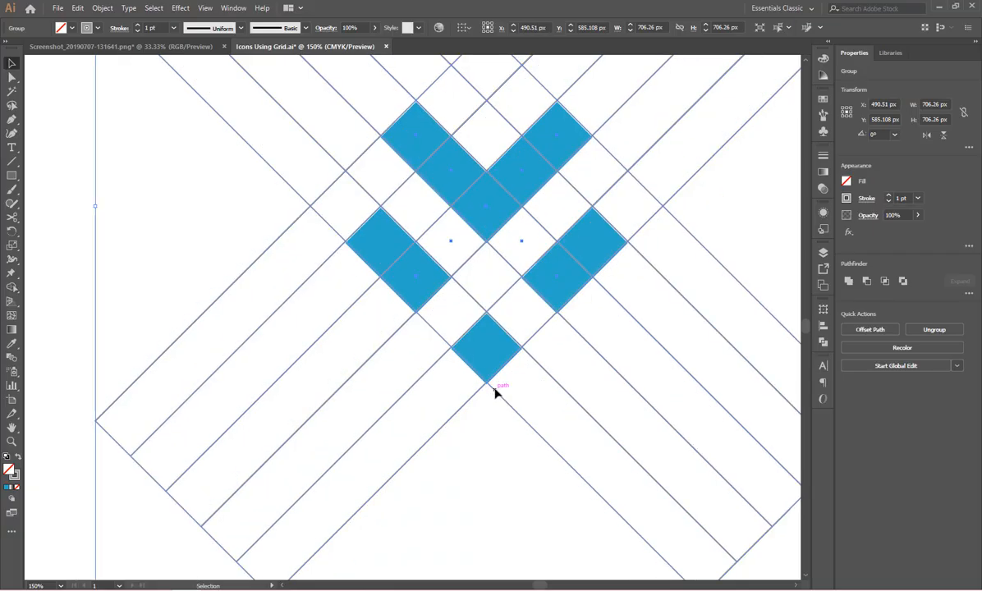
key("Down")
scroll(451, 420, "up", 1)
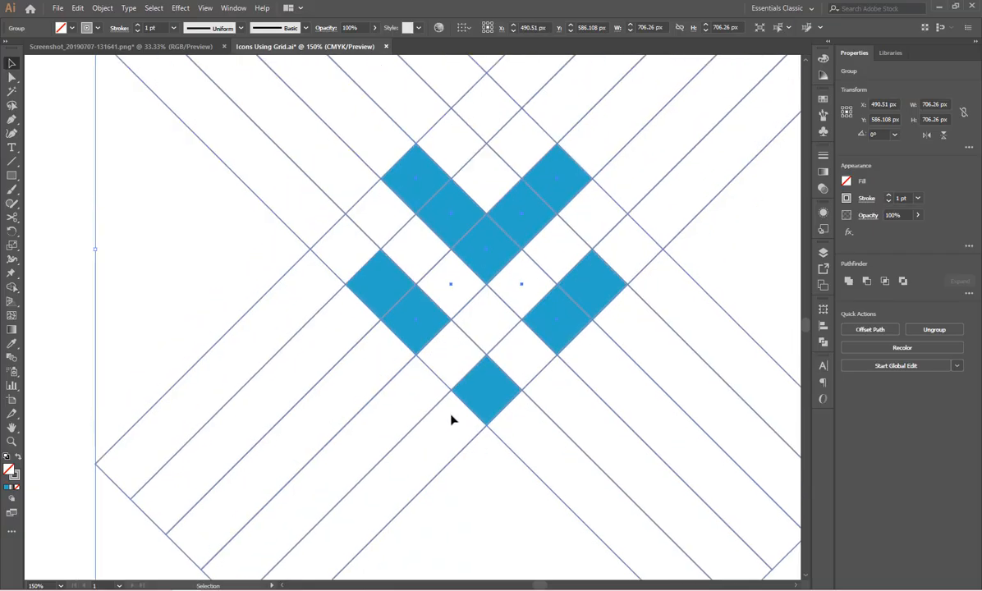
scroll(440, 419, "down", 1)
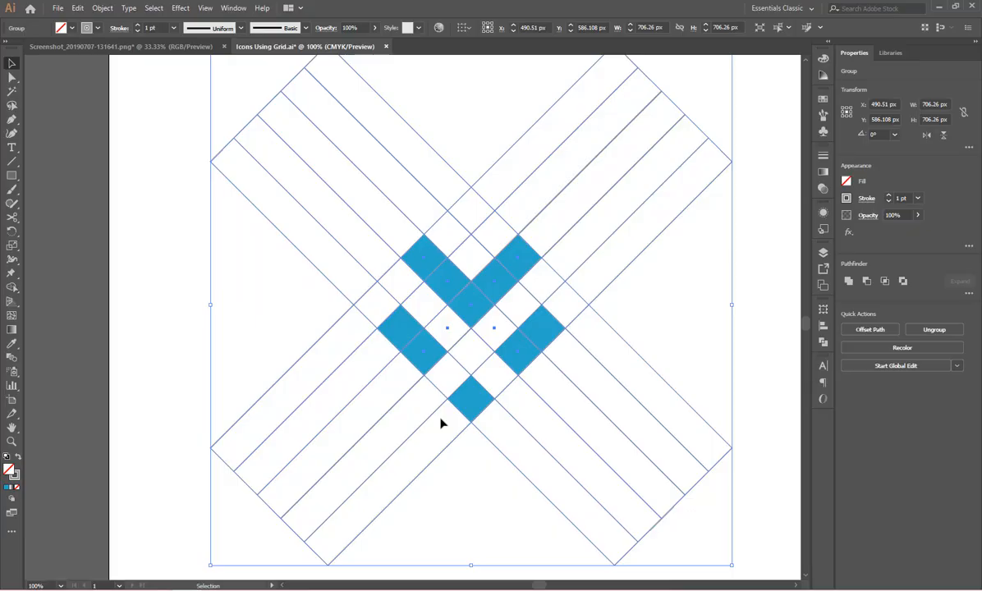
key("a")
key("v")
left_click(90, 255)
left_click_drag(138, 229, 264, 137)
key("a")
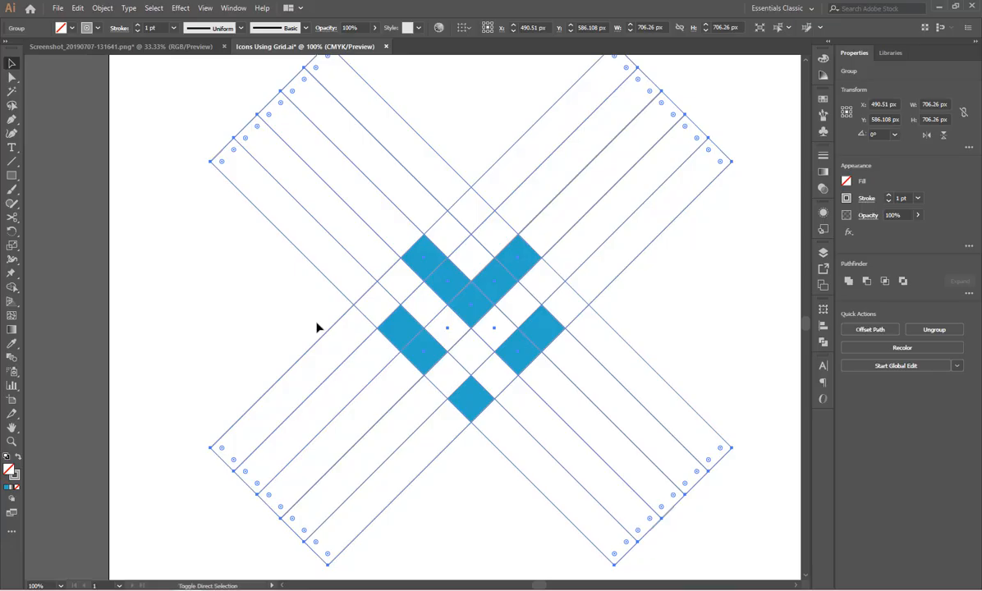
key("v")
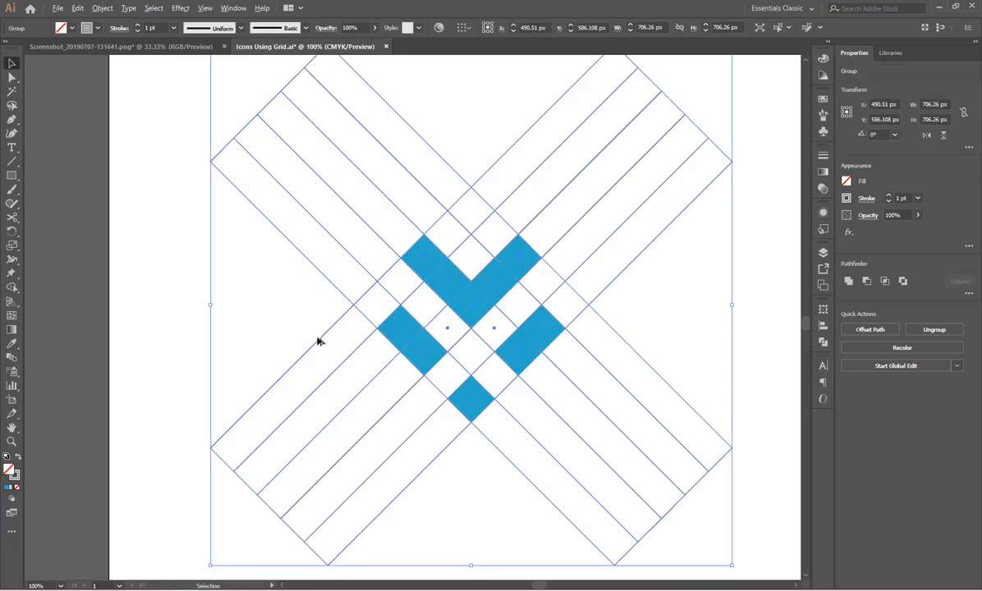
- Select the icon together with its grid overlay and move both onto the pasteboard to the right of the artboard
scroll(319, 341, "down", 2)
left_click(209, 286)
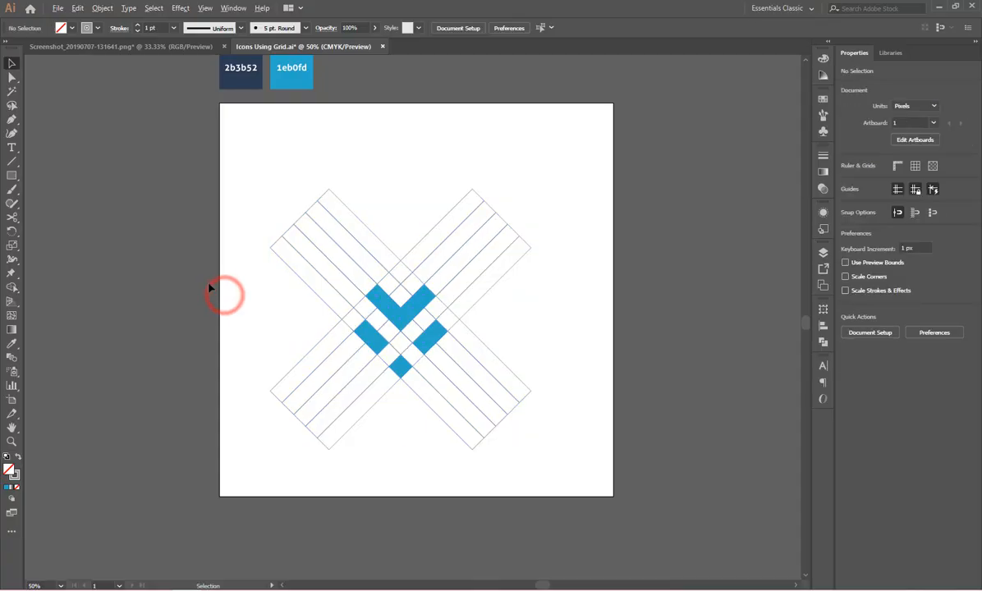
scroll(238, 285, "down", 1)
left_click_drag(473, 417, 575, 345)
left_click(556, 467)
scroll(496, 345, "up", 1)
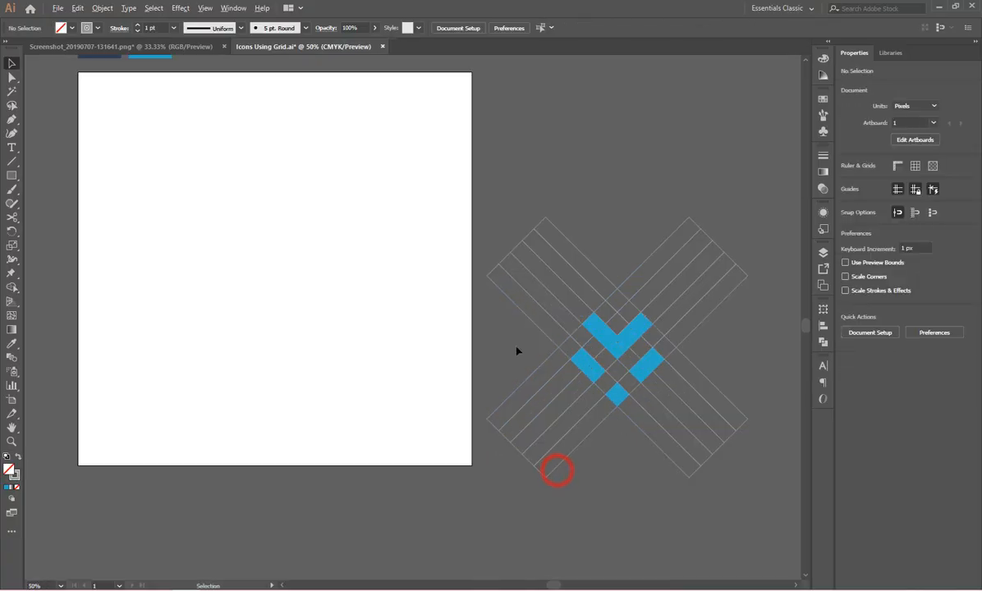
- Place a copy of the blue icon on the artboard's left half and scale it down proportionally to about 149 px wide
left_click(596, 329)
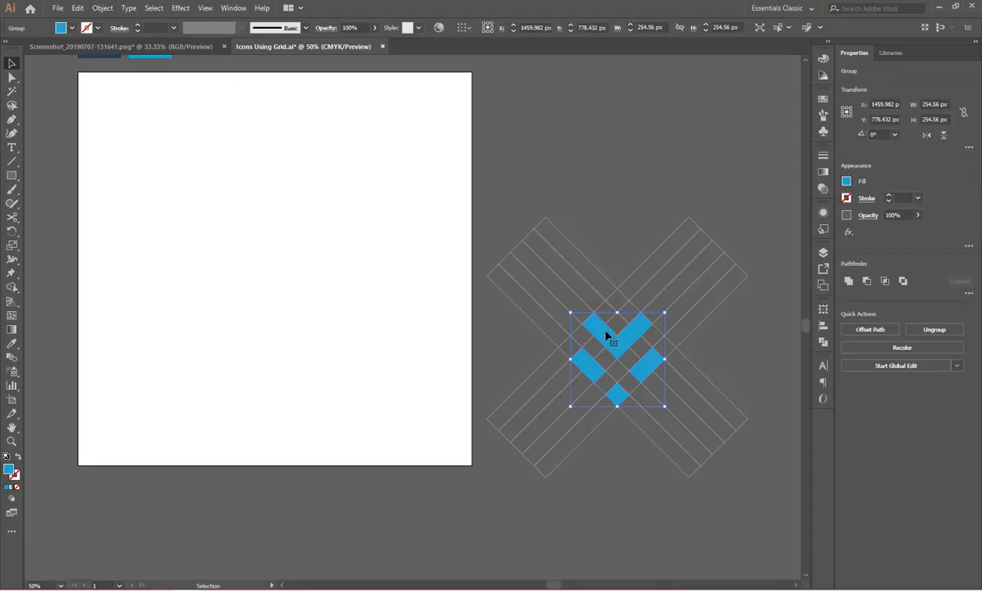
key("a")
left_click_drag(629, 339, 306, 262)
left_click_drag(704, 404, 294, 270)
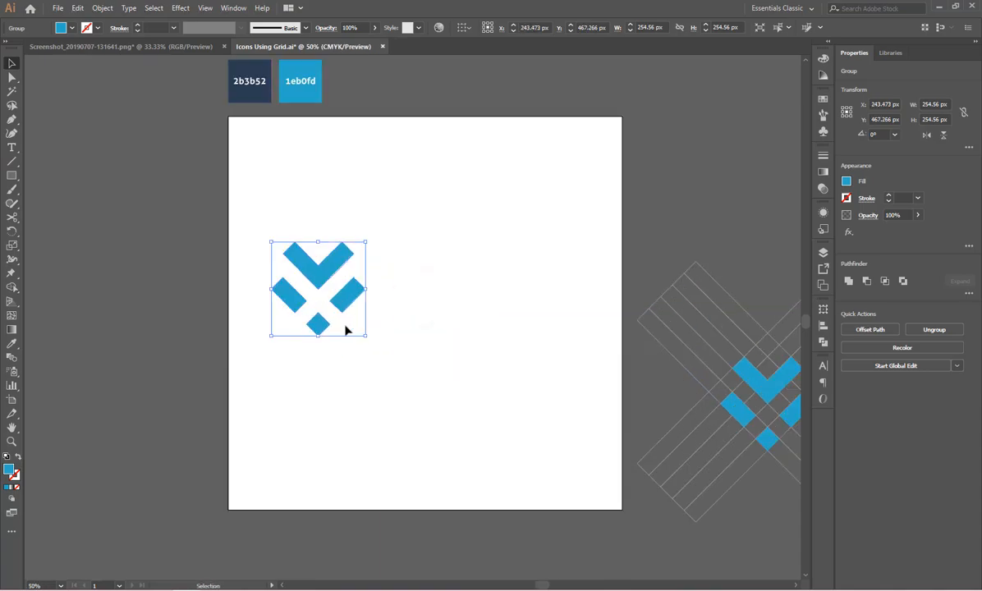
left_click_drag(366, 335, 326, 299)
left_click(391, 336)
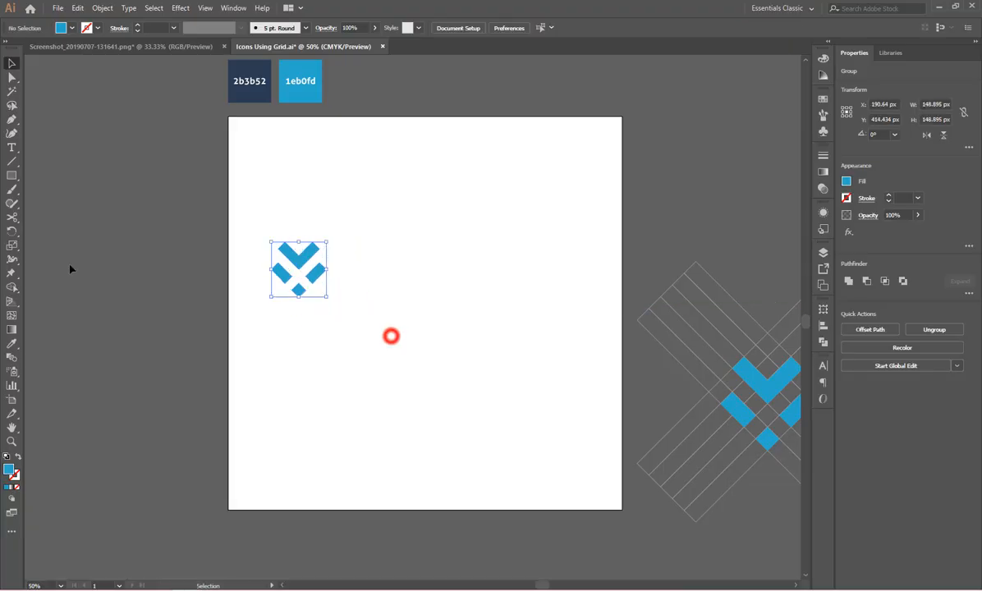
- Add a point text object to the right of the small icon and scale it up to about 68.5 pt
left_click(12, 148)
left_click(343, 270)
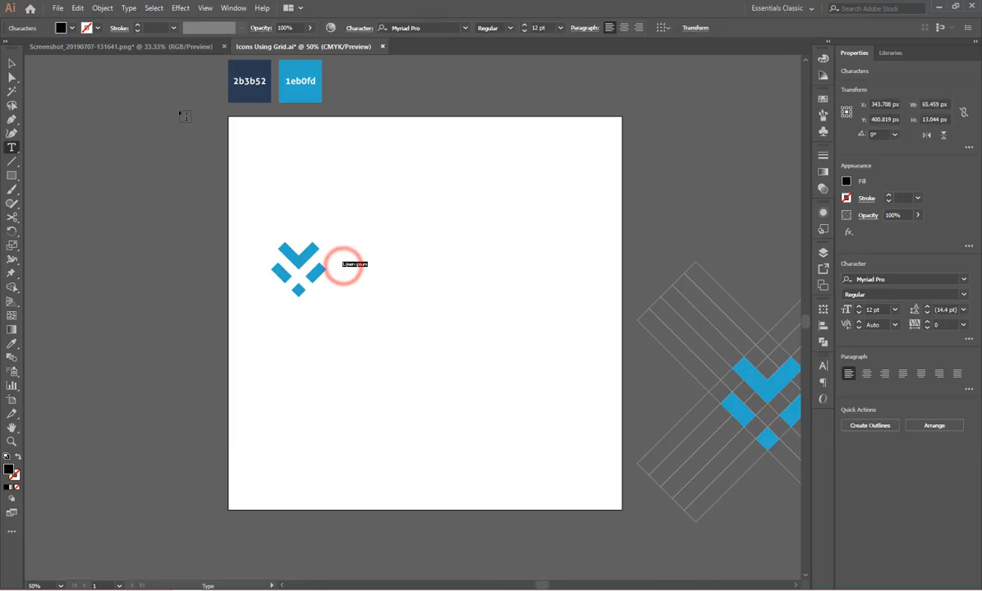
key("Escape")
left_click_drag(374, 267, 483, 300)
- Replace the placeholder text with "VorteX" and enlarge it to about 106.5 pt
double_click(454, 288)
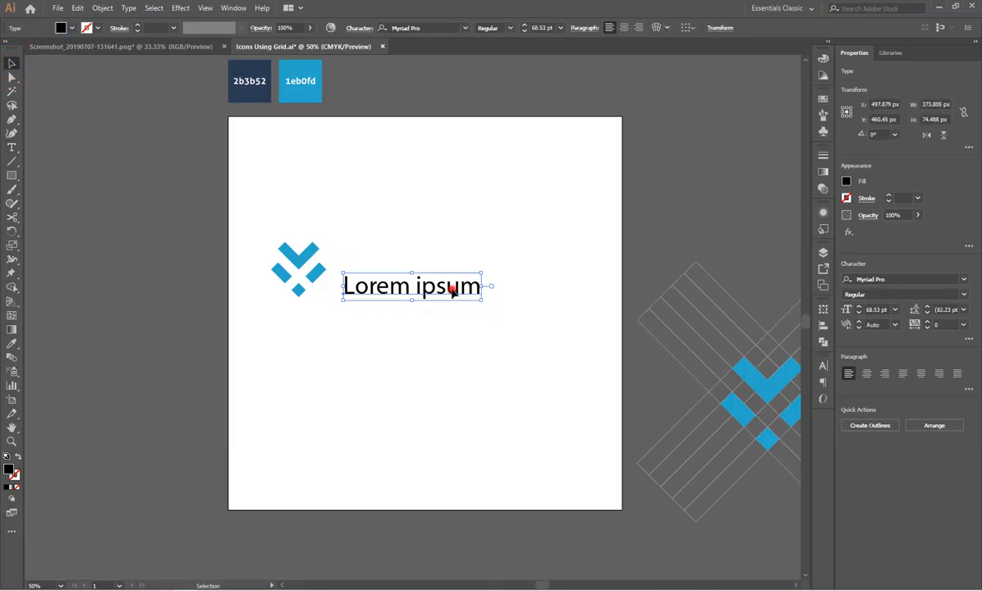
left_click(453, 293)
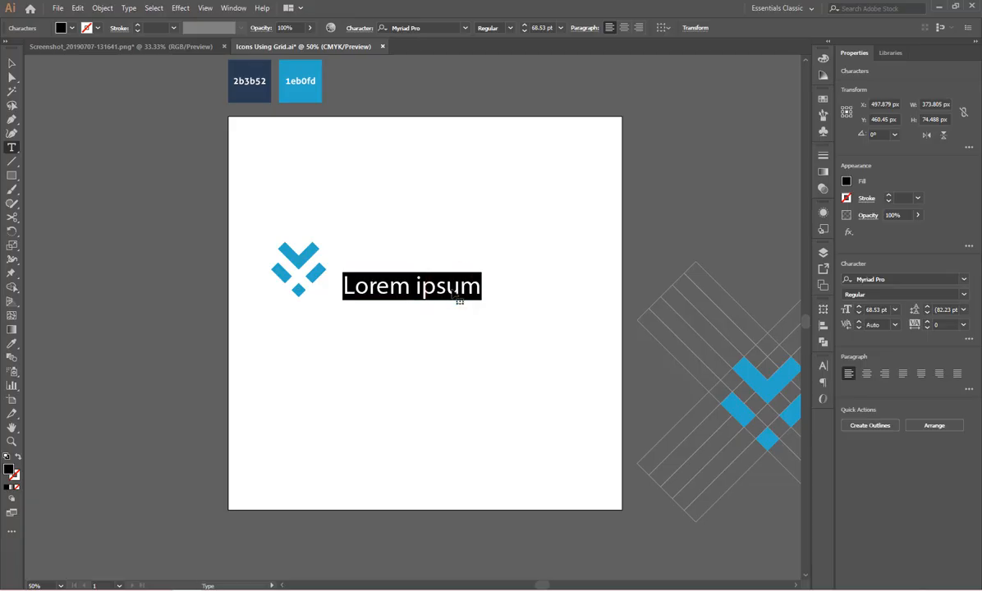
type("V")
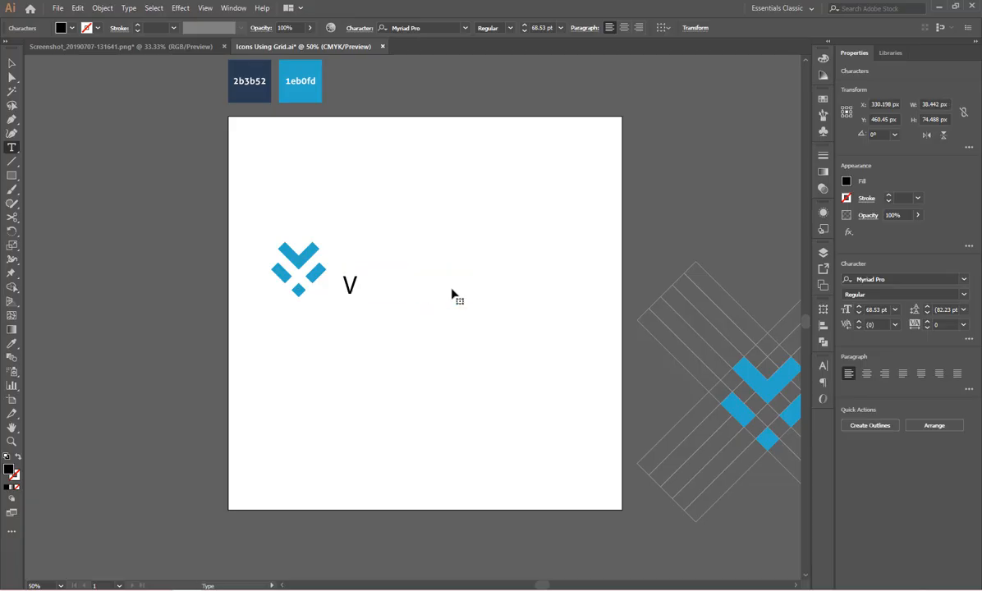
type("orteX")
left_click(11, 65)
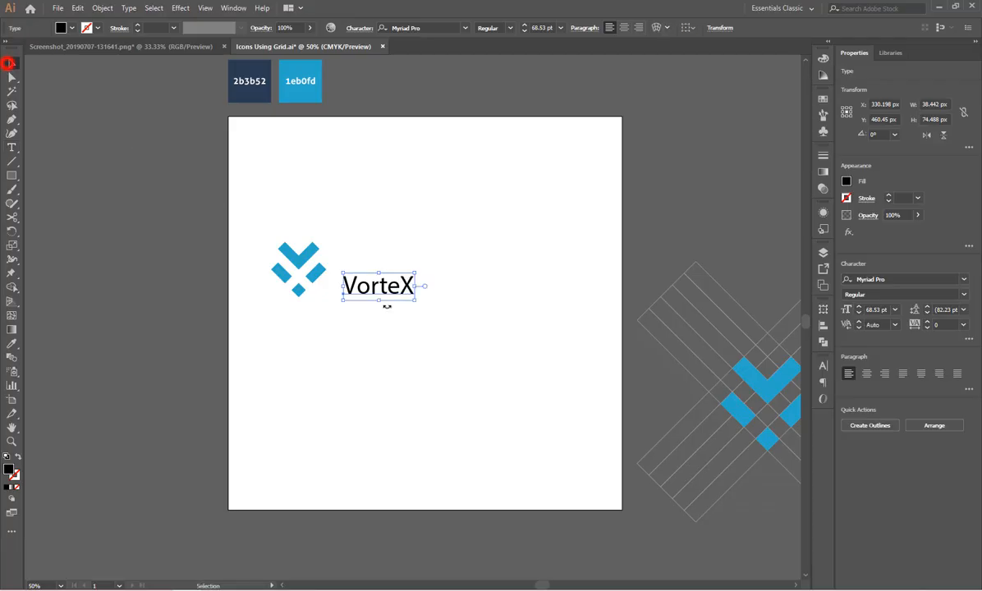
left_click_drag(416, 302, 454, 315)
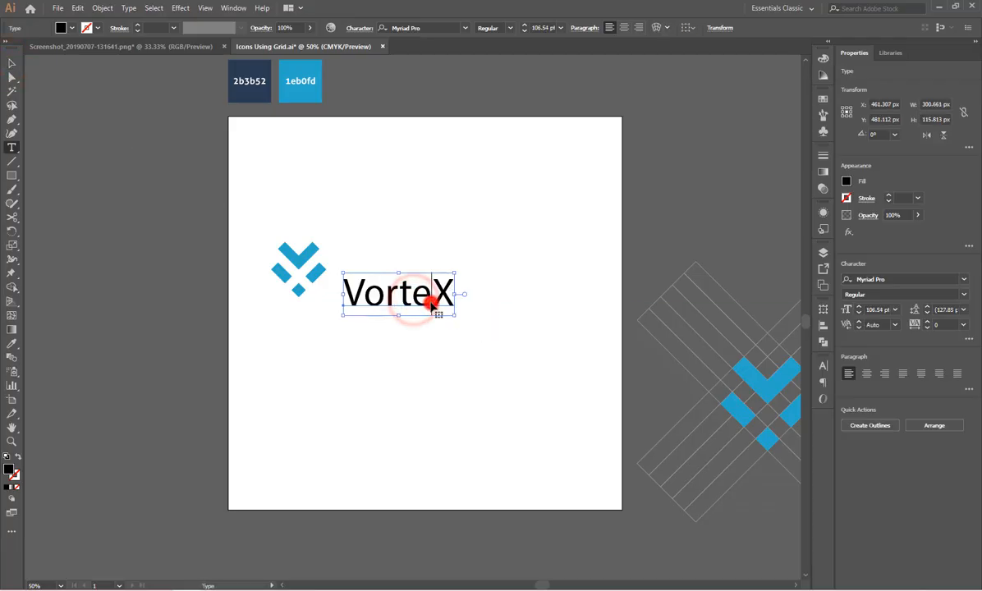
- Set the VorteX text in Aller Bold and move it close beside the icon, vertically centred on it
key("t")
double_click(431, 304)
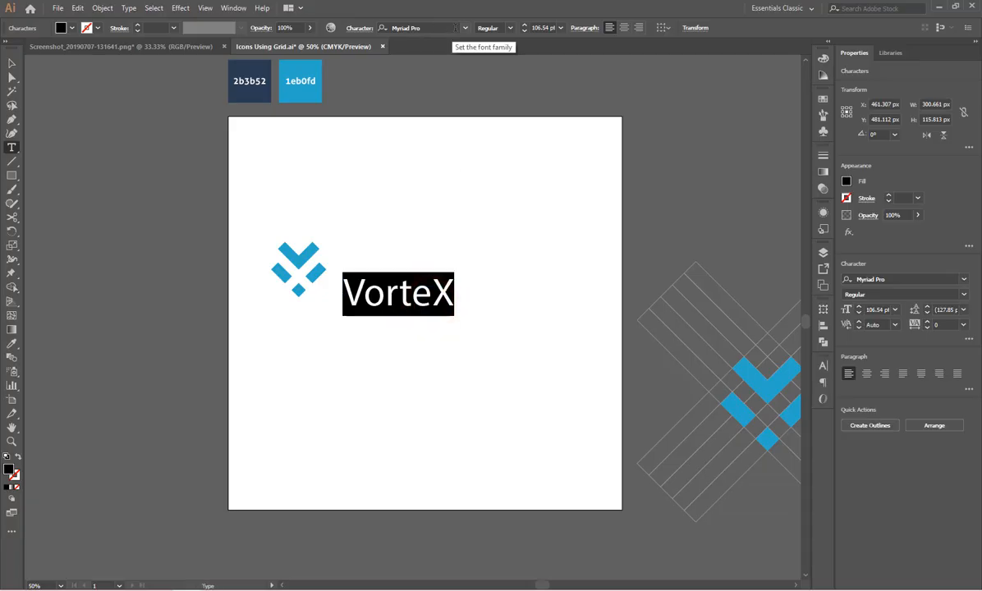
left_click(454, 28)
type("alle")
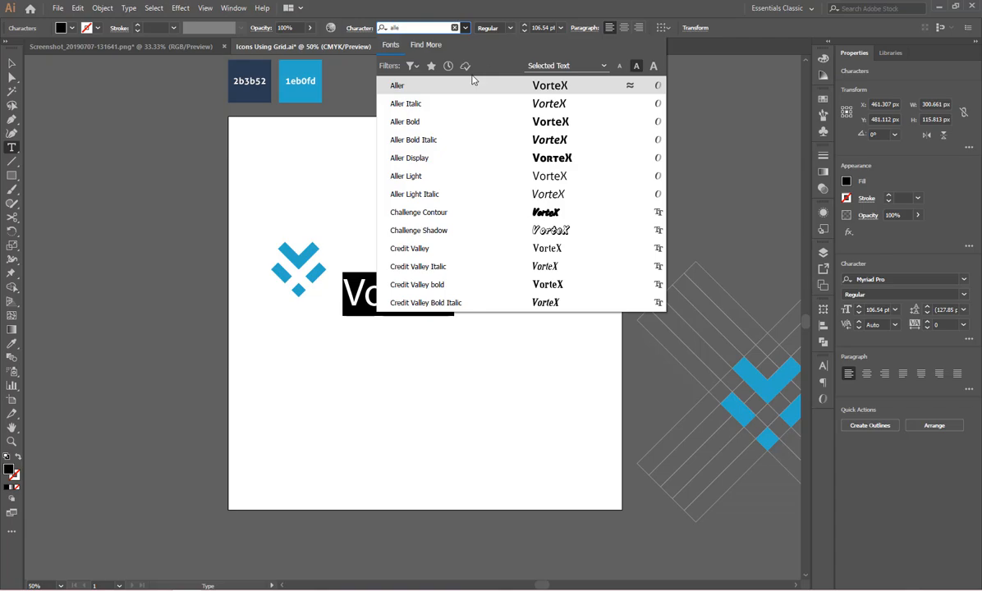
left_click(442, 122)
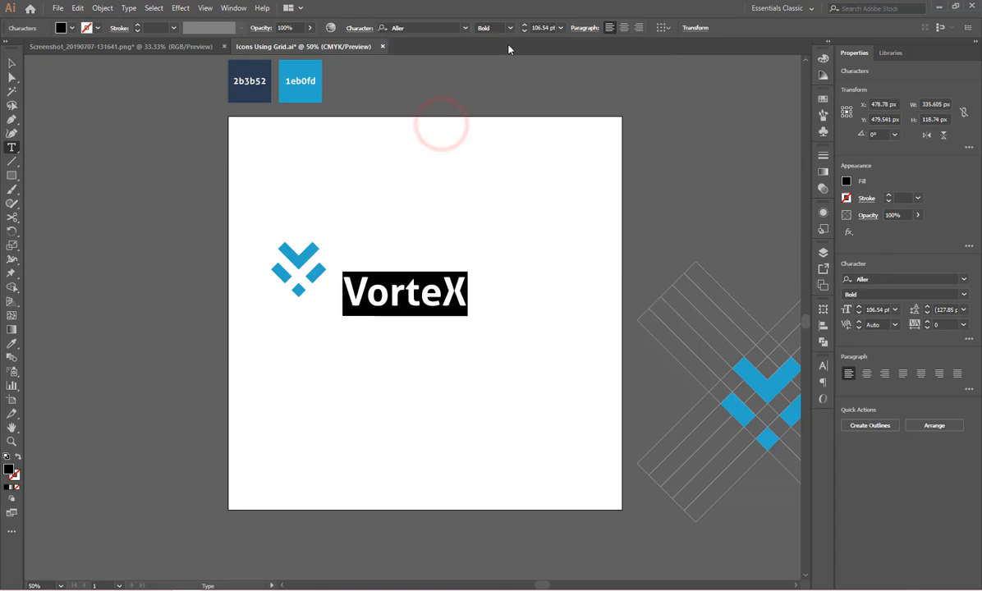
left_click(11, 62)
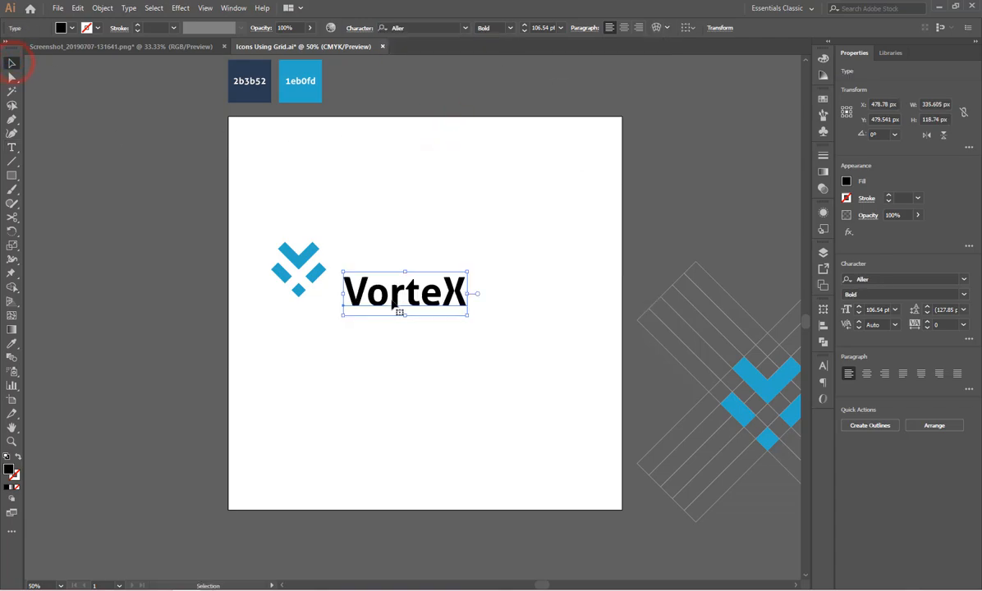
left_click_drag(395, 305, 383, 282)
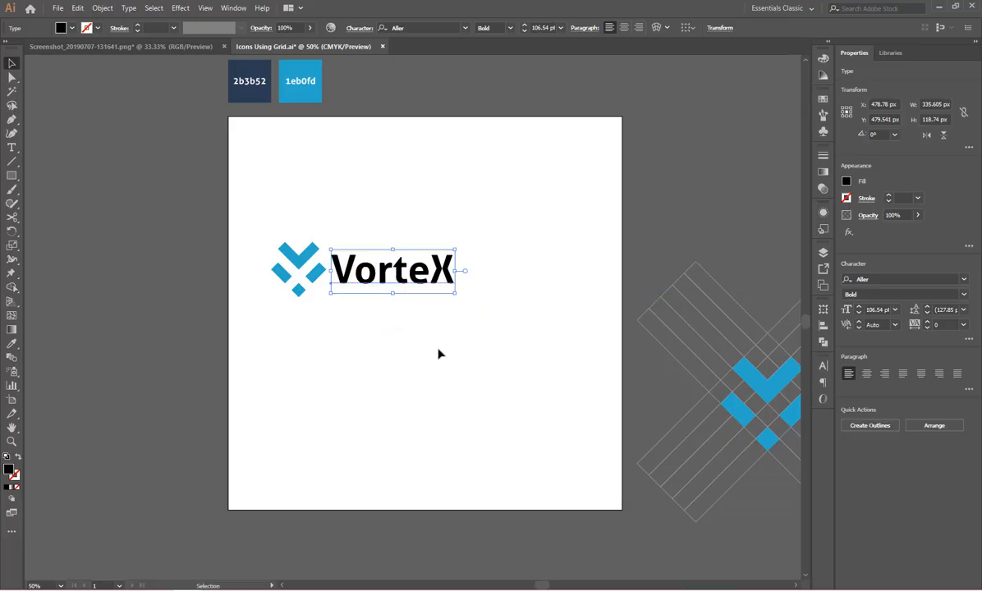
- Convert the VorteX text to outlines
left_click(438, 353)
scroll(566, 324, "down", 1)
scroll(415, 302, "up", 2)
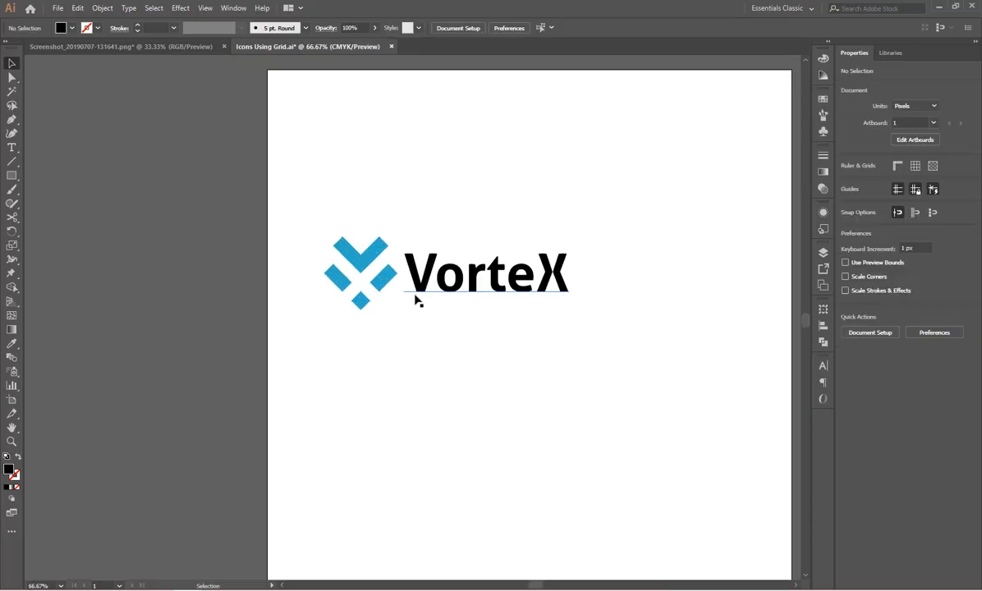
left_click(430, 261)
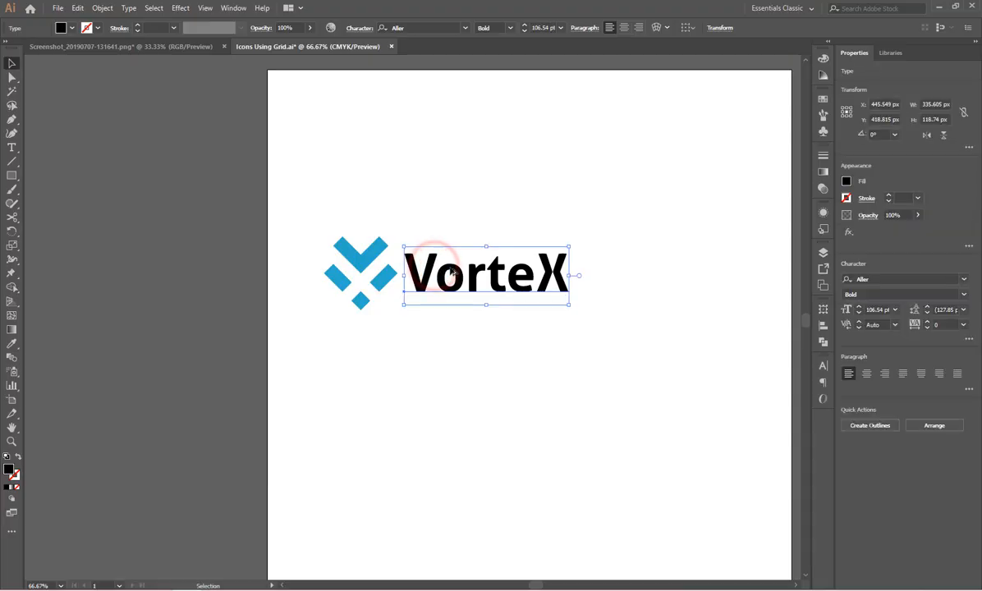
scroll(450, 272, "up", 1)
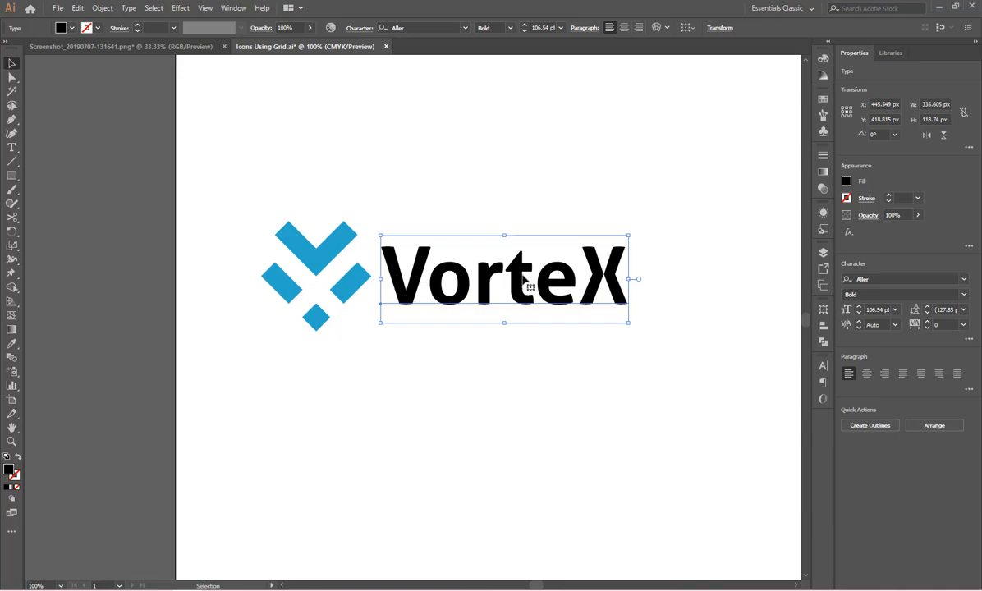
right_click(522, 276)
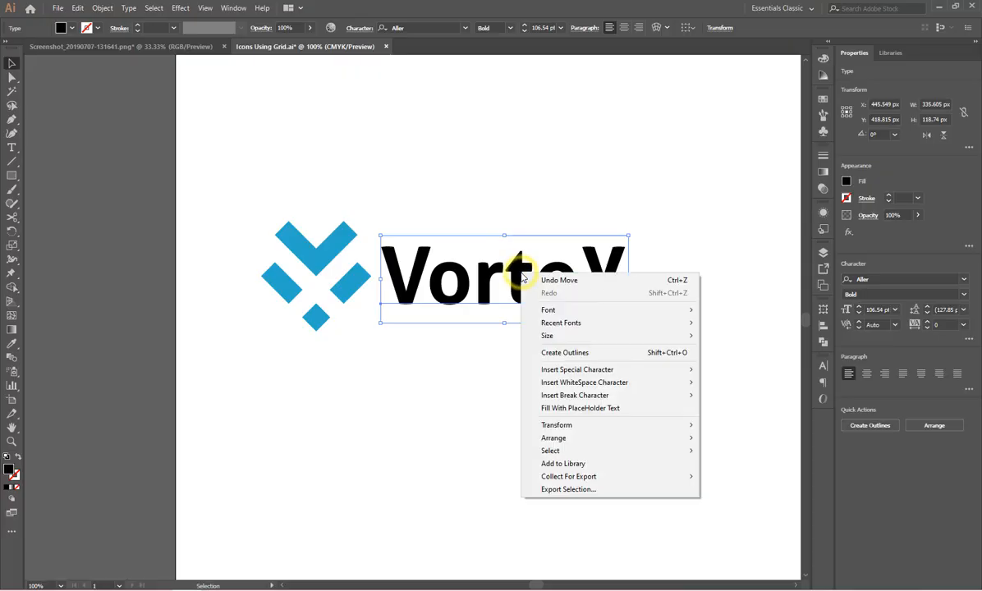
right_click(512, 267)
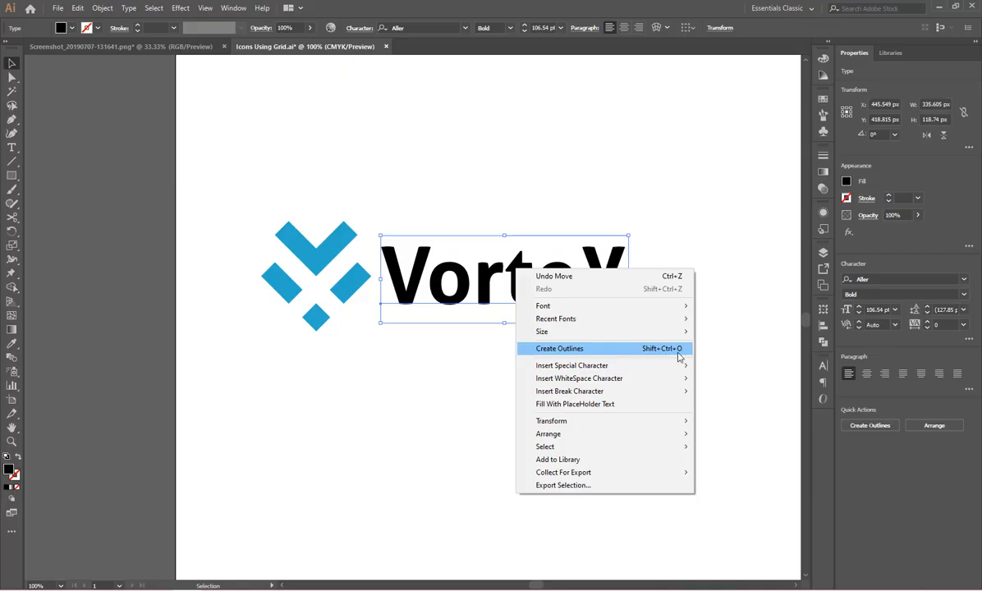
left_click(674, 351)
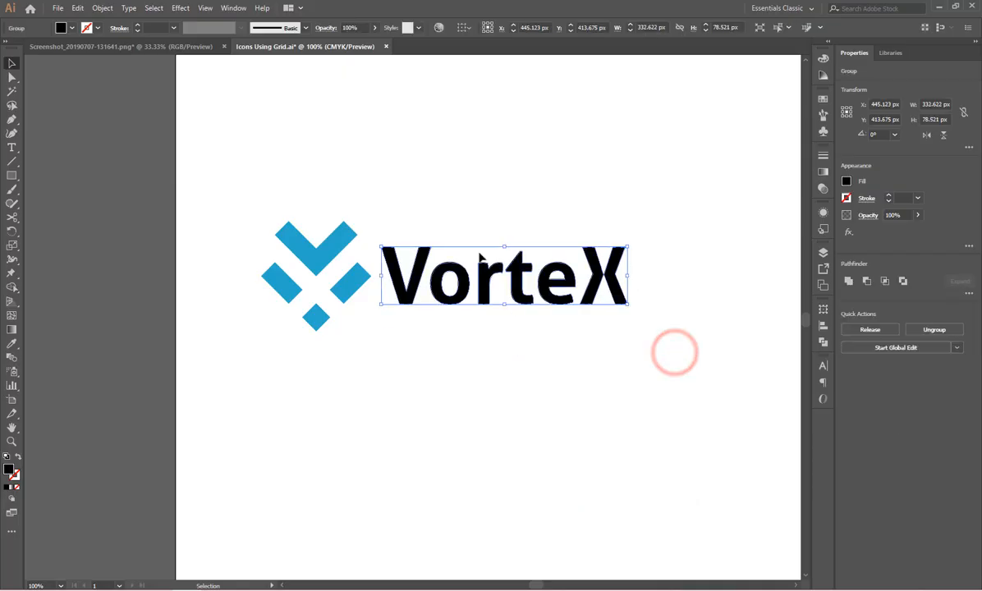
- Isolate the outlined wordmark group and check its individual letters as separate shapes
double_click(620, 264)
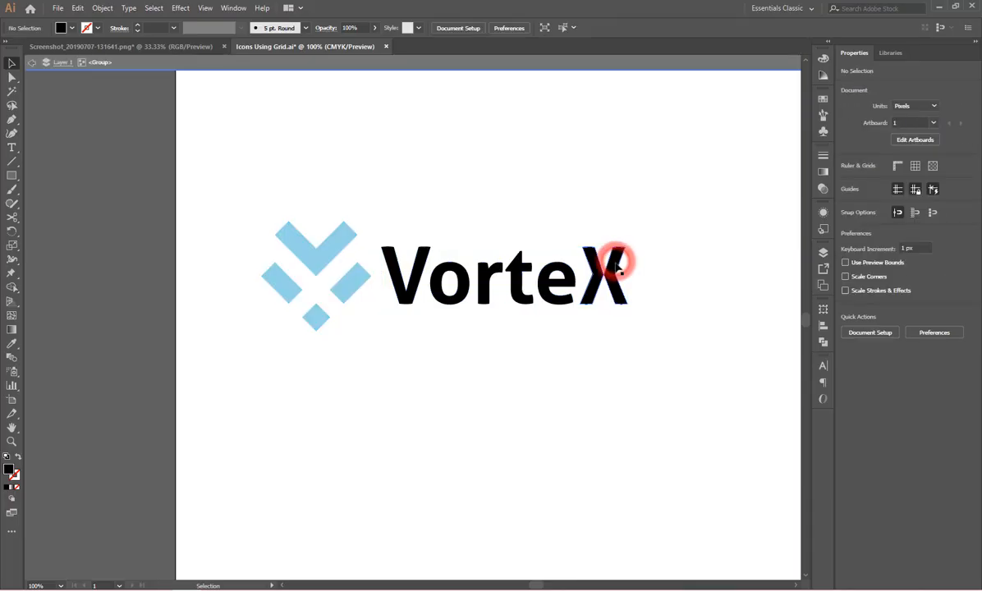
left_click(596, 263)
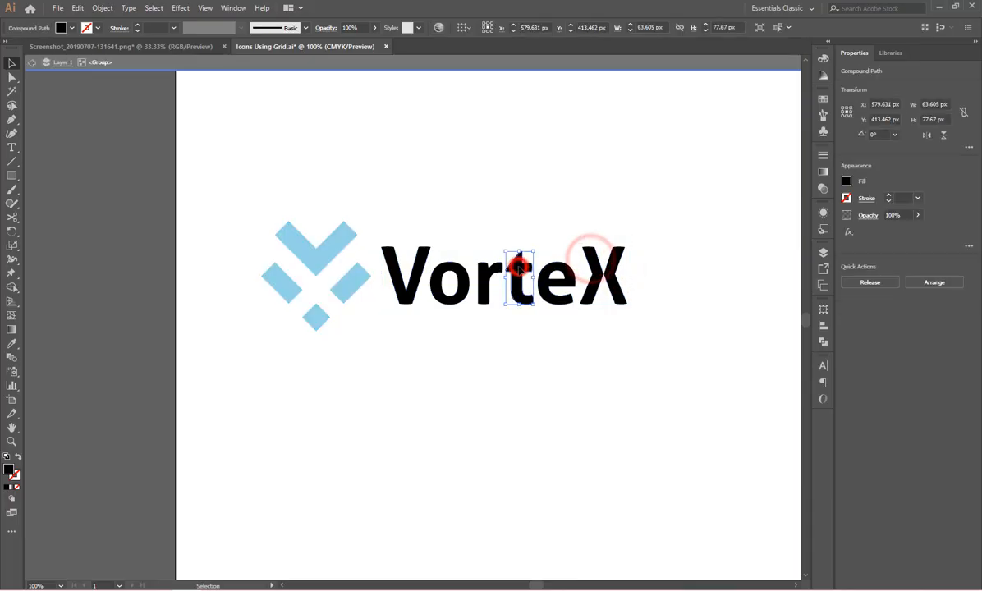
left_click(515, 261)
double_click(559, 366)
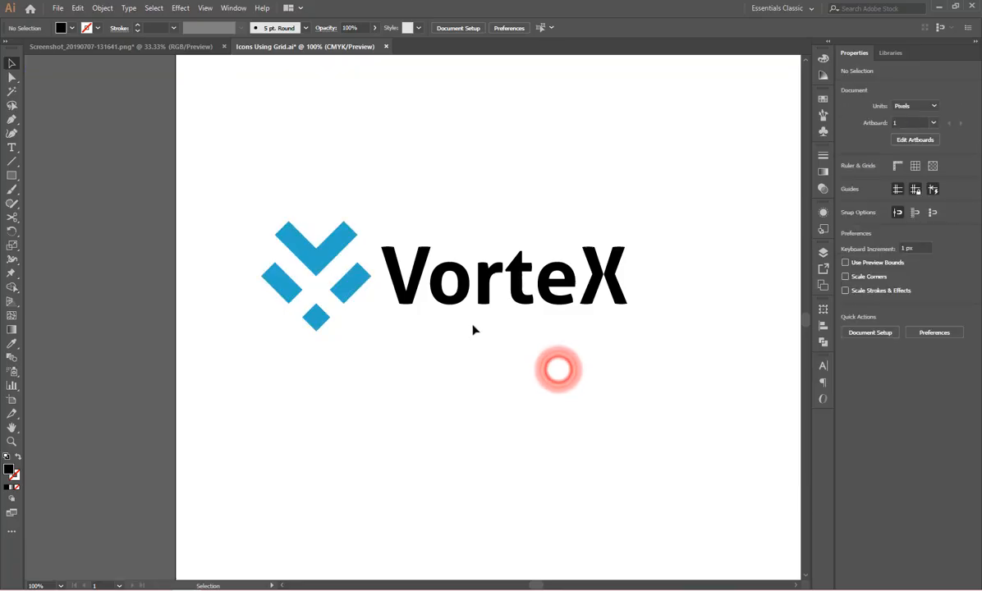
- Align the icon and the wordmark to each other on their vertical centres, using the selection as reference
key("ctrl+minus")
left_click_drag(633, 225, 325, 371)
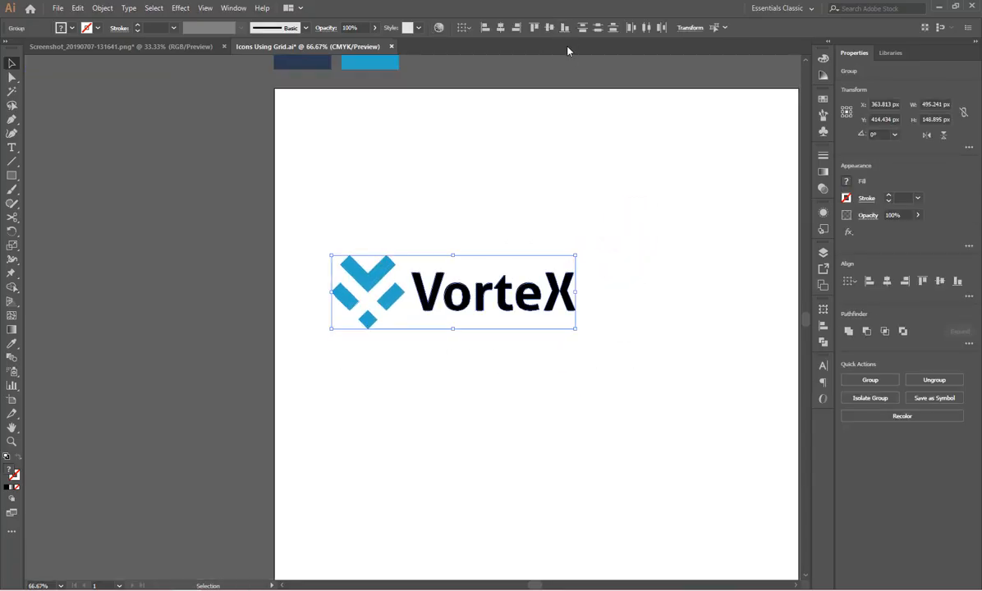
left_click(465, 29)
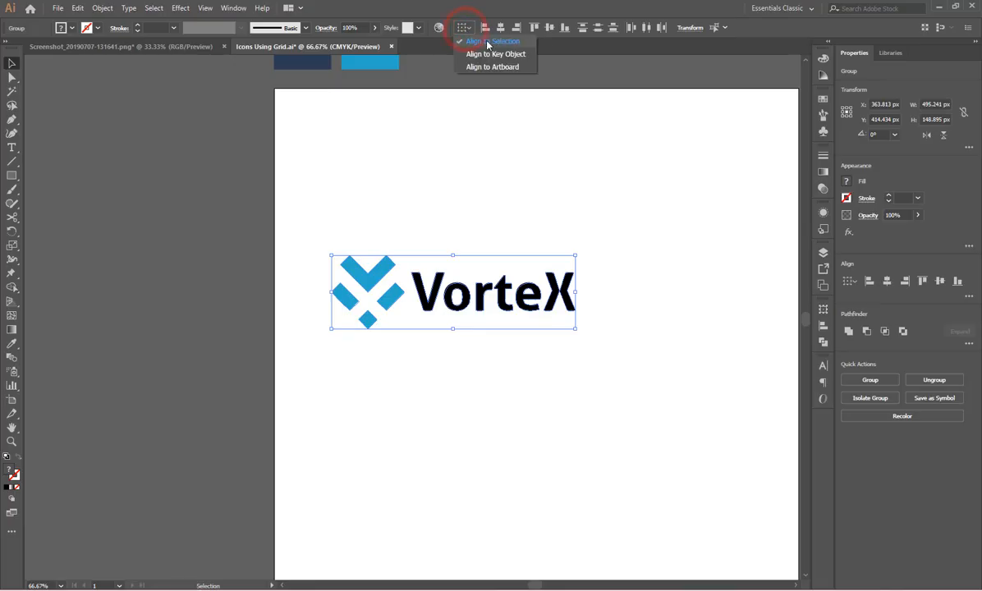
left_click(501, 42)
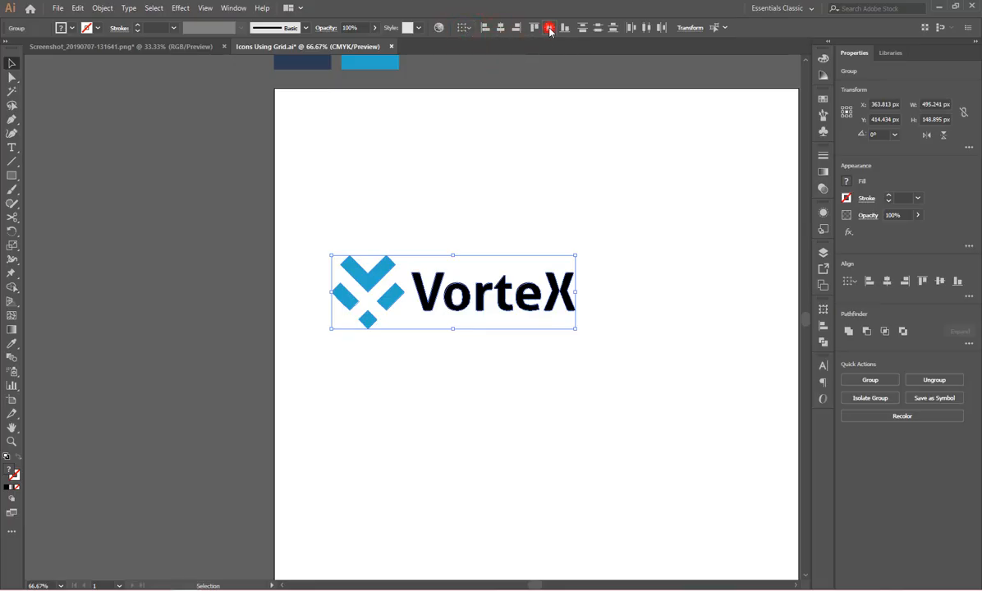
left_click(549, 29)
left_click(642, 171)
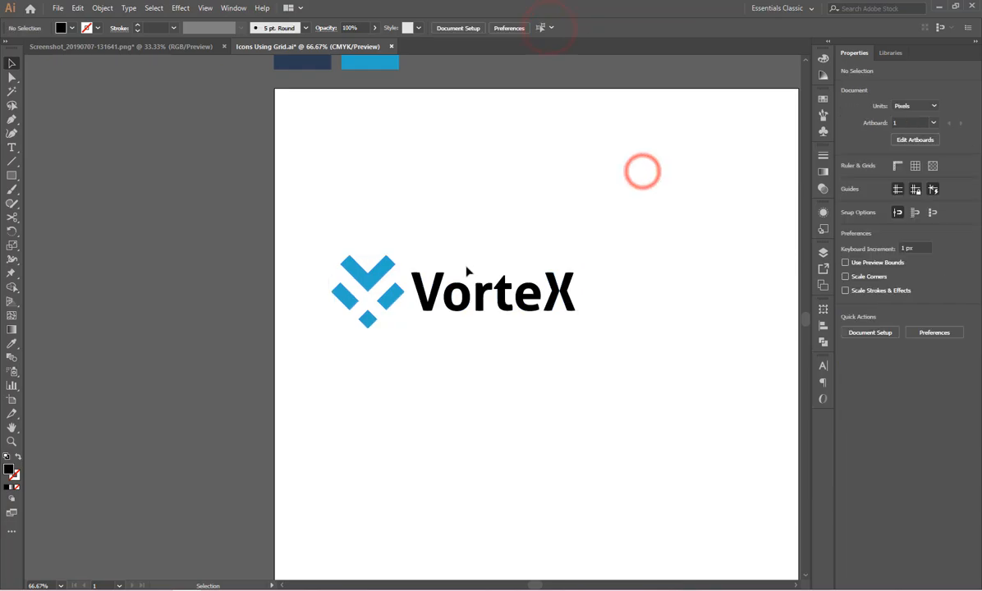
- Copy the icon's lower-right diagonal bar and paste it outside the icon group as a separate spacer shape
scroll(431, 290, "up", 2)
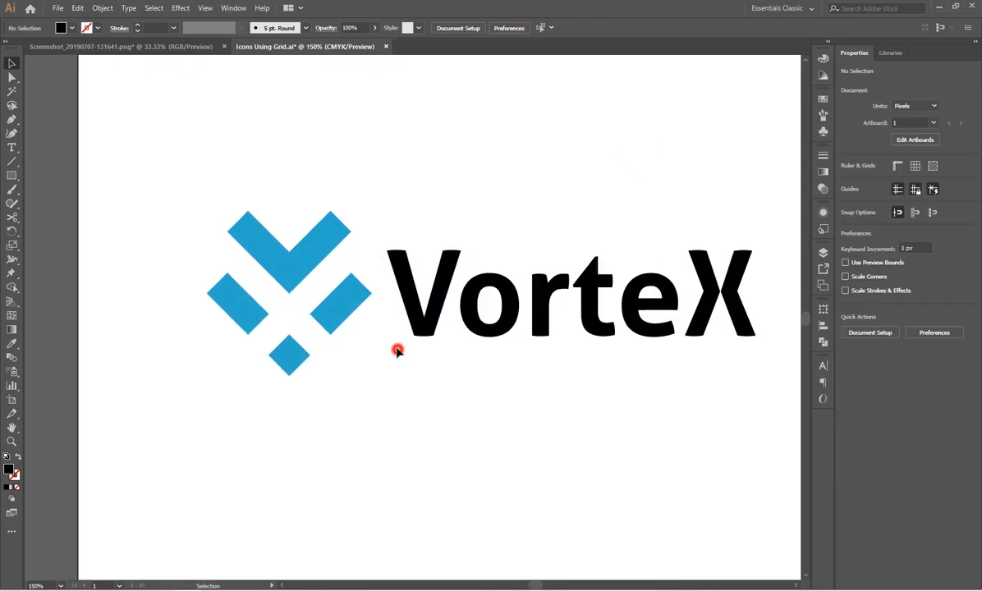
left_click(351, 314)
double_click(349, 302)
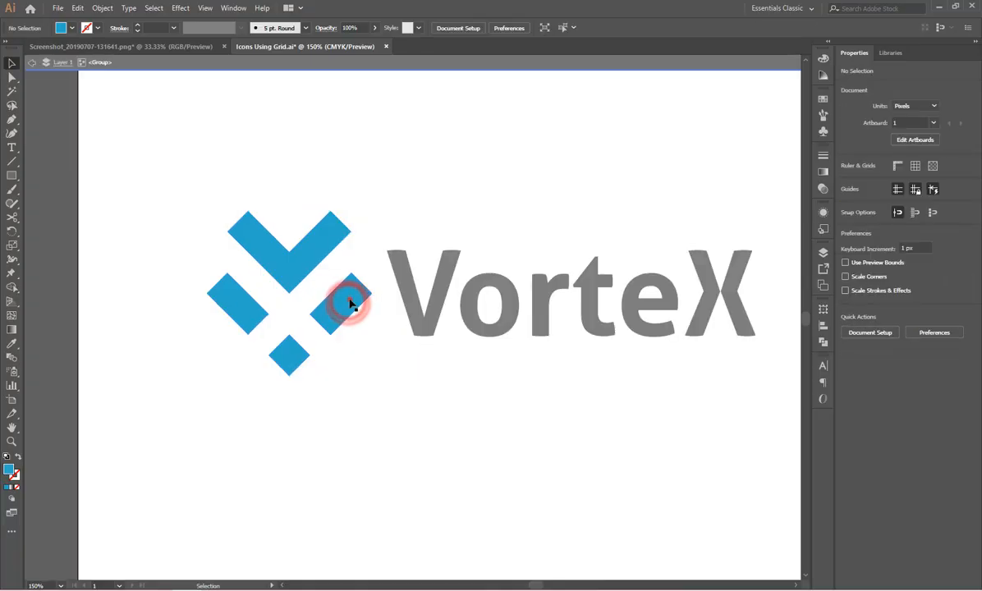
left_click(351, 299)
left_click(349, 299)
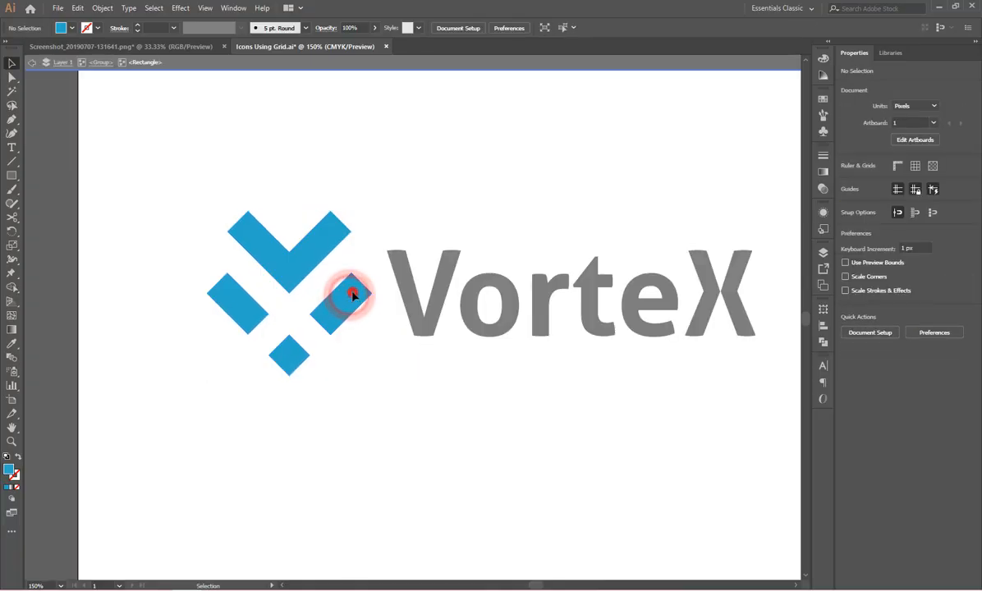
left_click(349, 295)
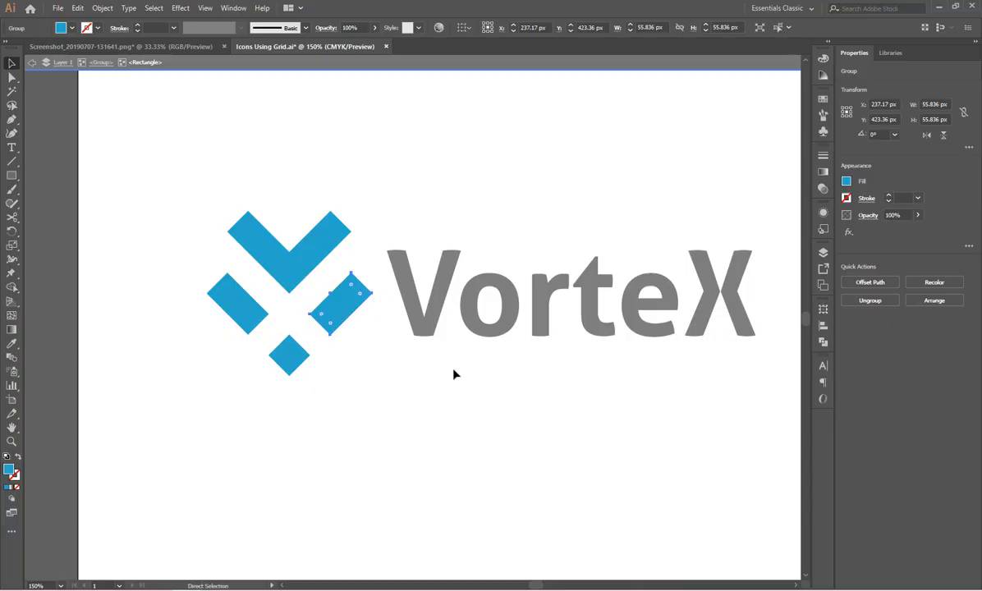
double_click(487, 413)
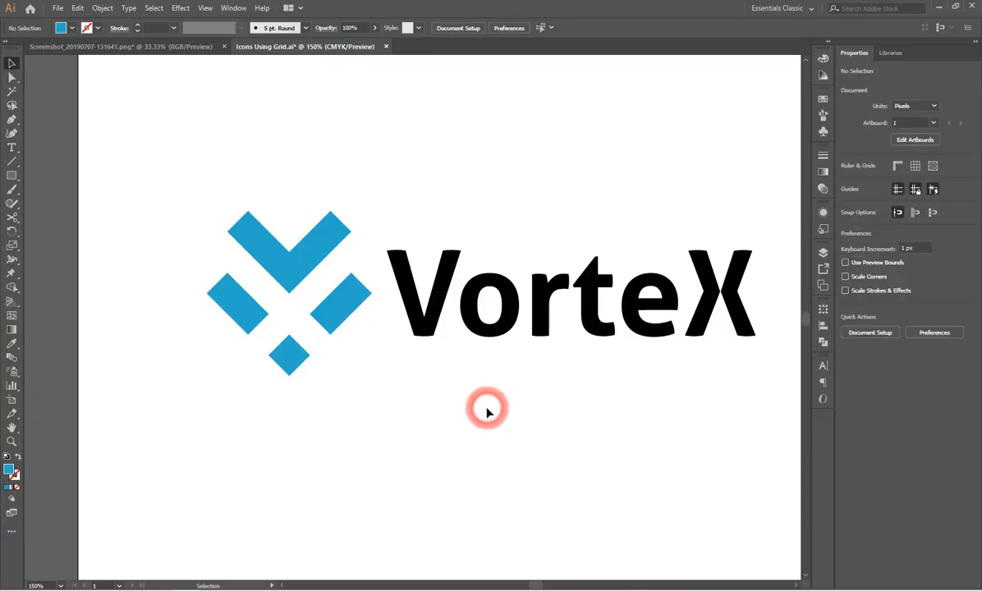
key("ctrl+z")
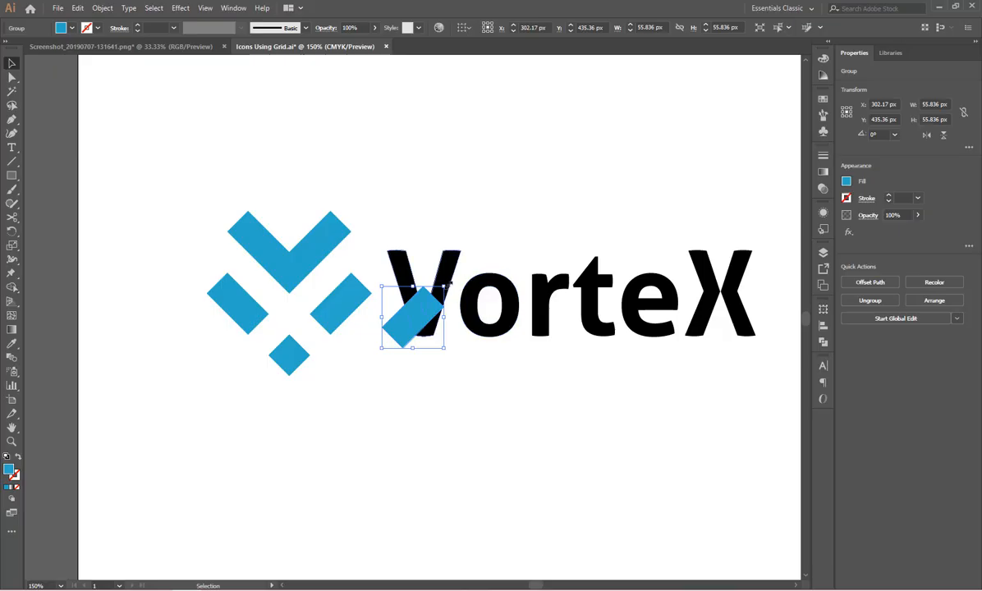
- Rotate the copied bar 45° so it stands upright and place it against the icon's rightmost corner
left_click_drag(450, 353, 464, 415)
left_click(465, 413)
scroll(419, 325, "up", 2)
left_click_drag(416, 318, 331, 262)
scroll(348, 321, "up", 1)
scroll(339, 268, "up", 1)
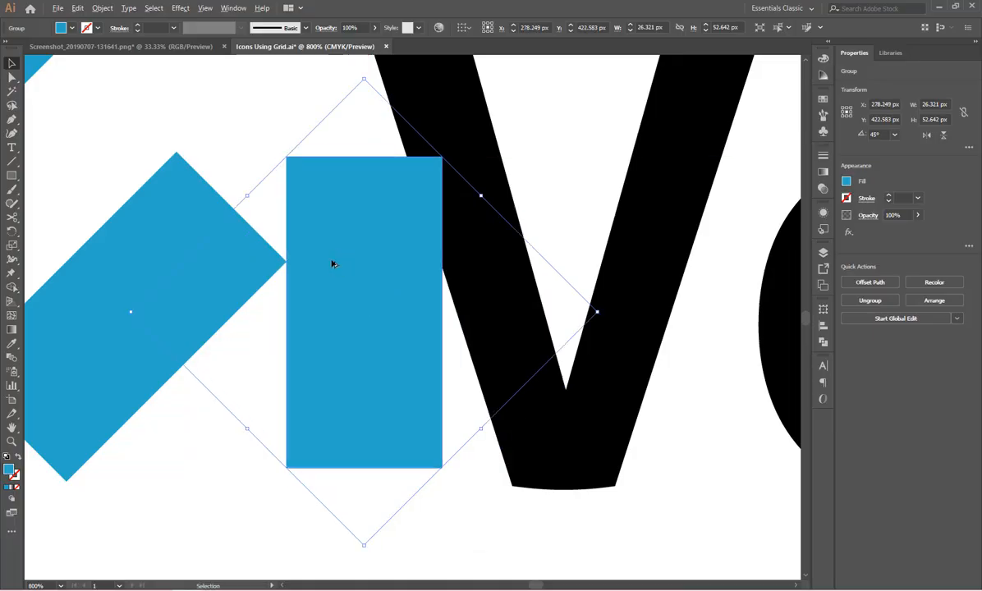
- Move the VorteX wordmark right until its V meets the right edge of the upright spacer bar
scroll(330, 262, "down", 2)
left_click_drag(395, 188, 431, 187)
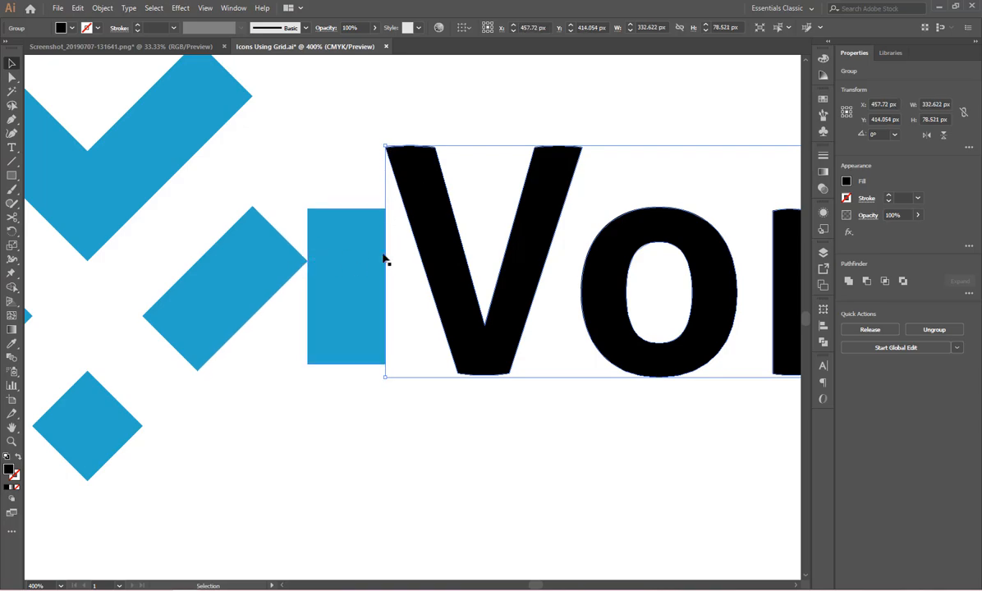
scroll(385, 260, "down", 1)
- Delete the upright spacer bar between the icon and the wordmark
left_click(391, 405)
left_click(355, 306)
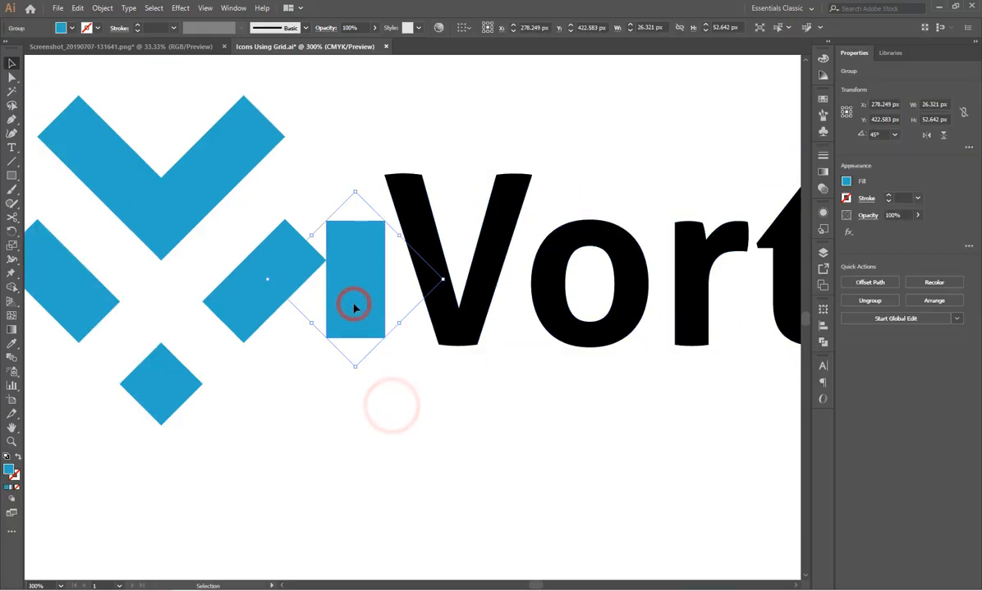
key("ctrl+shift+a")
left_click(401, 417)
key("ctrl+0")
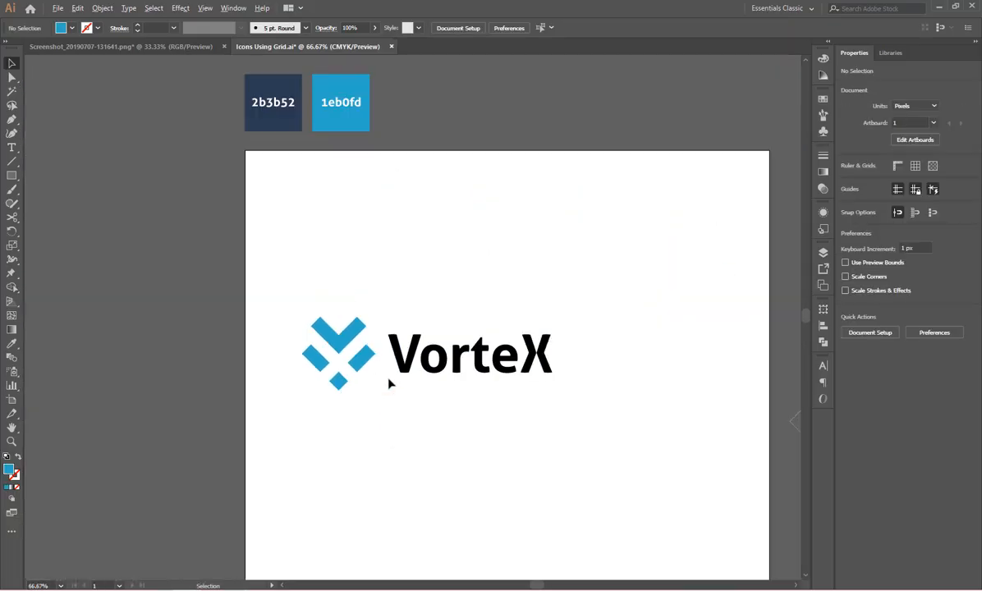
- Move the whole logo, icon and wordmark together, off the artboard to its left
scroll(359, 362, "down", 1)
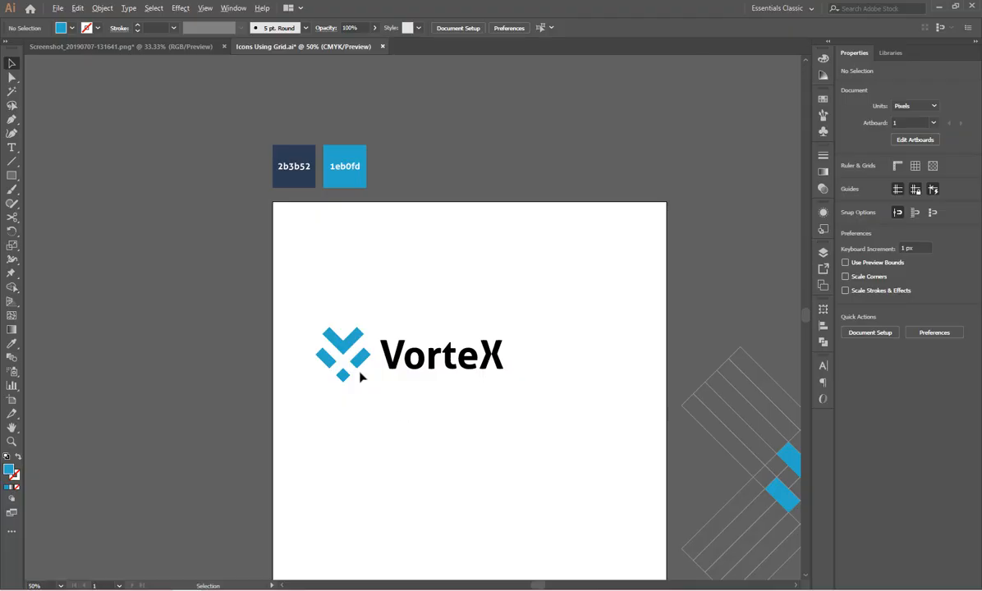
scroll(359, 376, "down", 1)
scroll(473, 428, "up", 1)
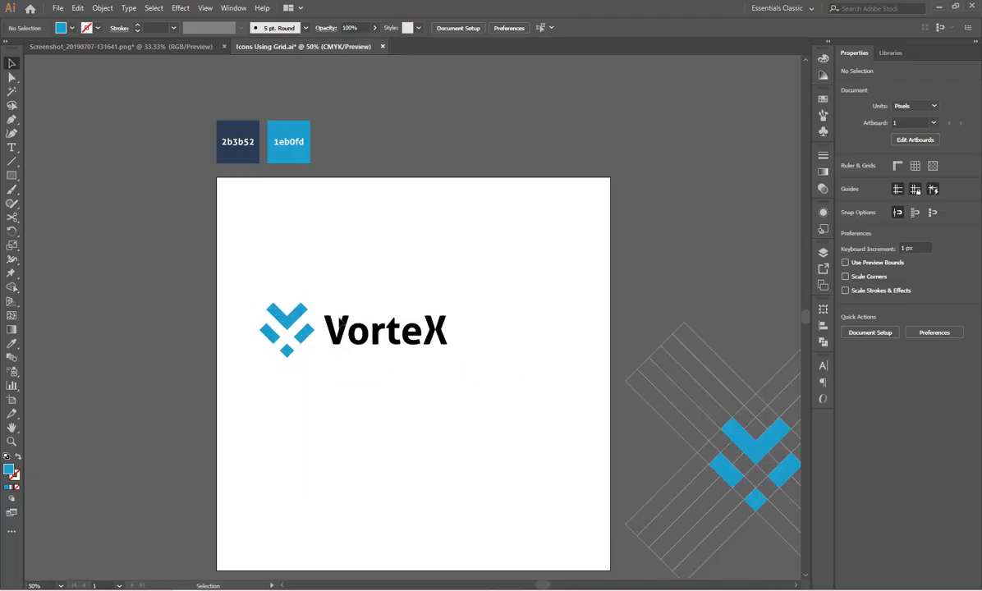
scroll(335, 357, "down", 1)
left_click_drag(212, 249, 530, 386)
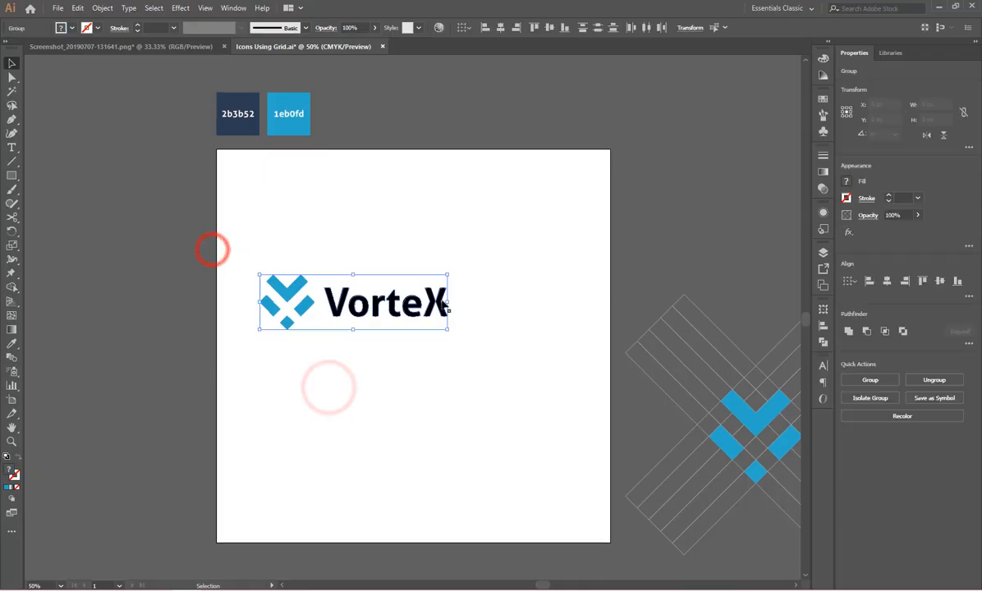
left_click_drag(448, 306, 170, 331)
left_click(269, 413)
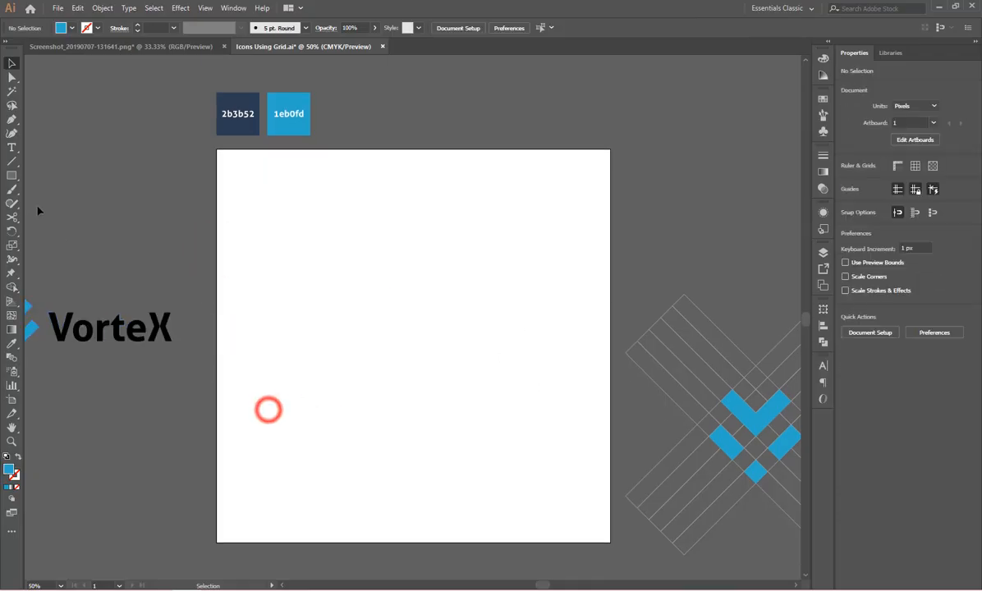
- Draw a rectangle and stretch it to cover the artboard's upper half, about 1066 by 550 px
left_click(11, 175)
left_click_drag(433, 298, 433, 299)
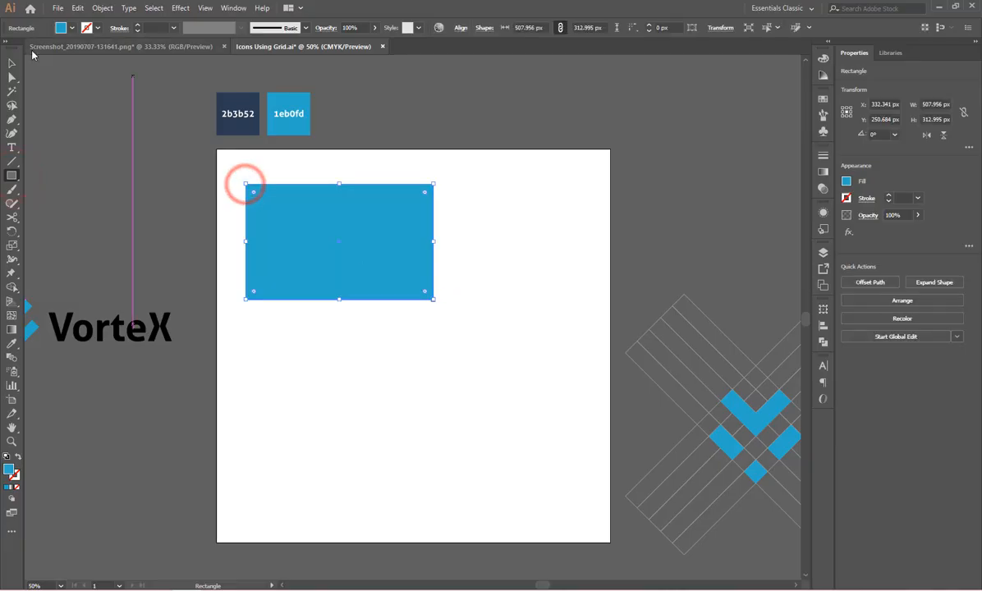
key("v")
left_click_drag(305, 207, 275, 174)
left_click_drag(405, 207, 611, 210)
left_click_drag(412, 264, 405, 352)
- Fill the rectangle with the dark navy sampled from the 2b3b52 swatch
scroll(408, 356, "up", 1)
key("i")
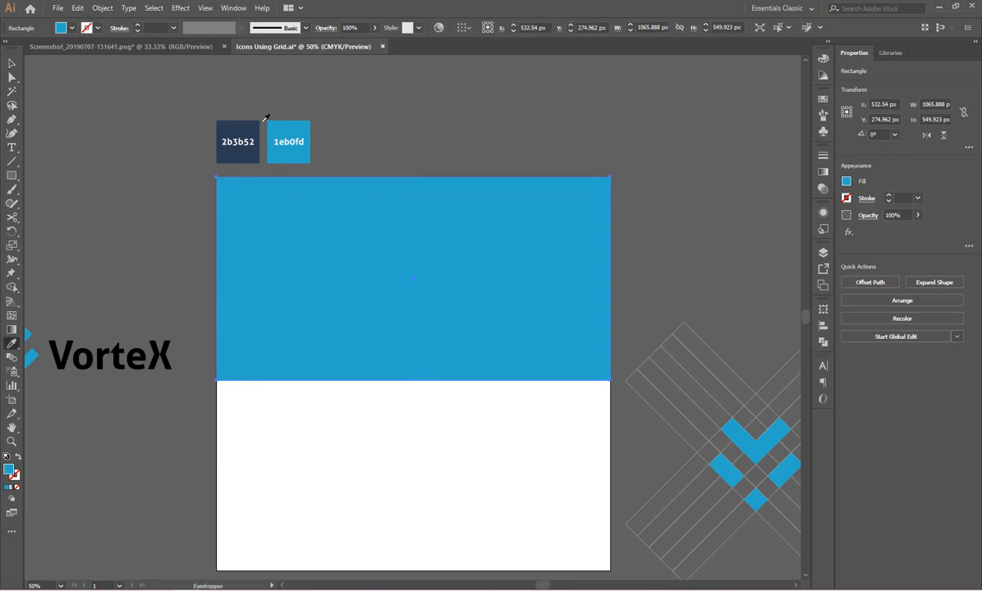
left_click(250, 125)
left_click(12, 64)
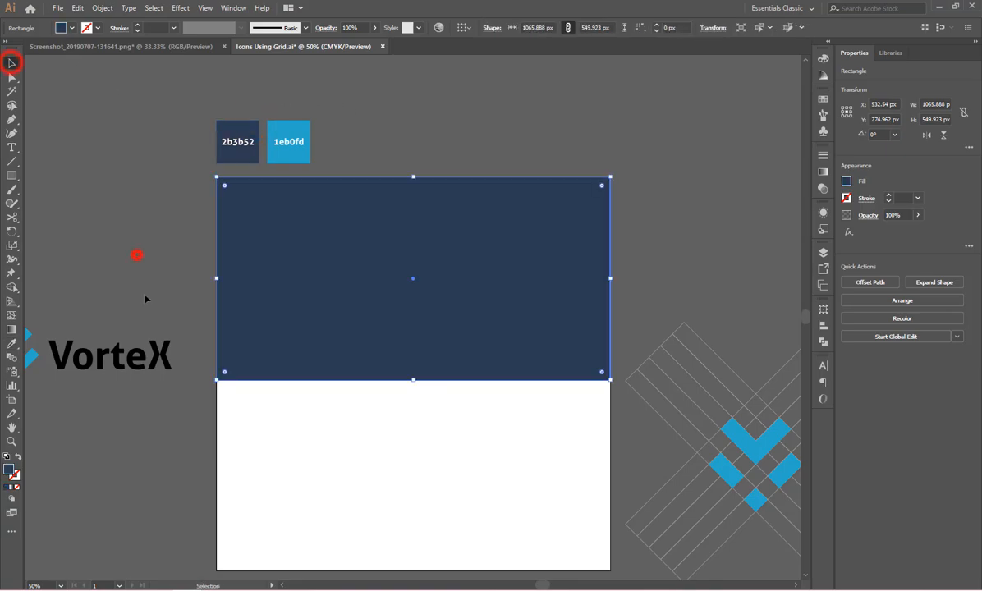
left_click(136, 256)
- Change the VorteX wordmark's fill to white, ffffff
left_click(161, 355)
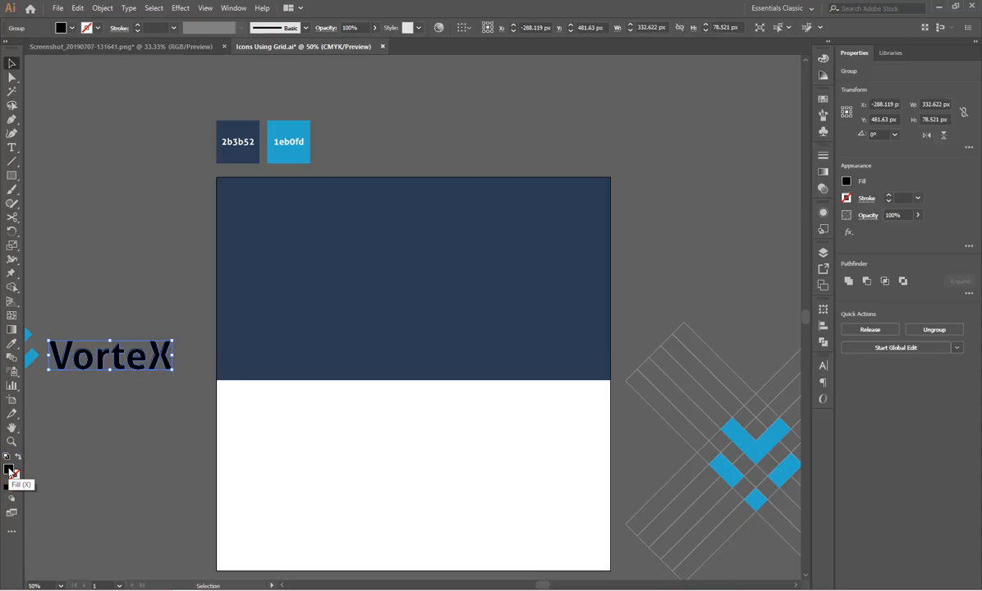
double_click(9, 469)
mouse_move(260, 428)
left_mouse_down()
mouse_move(272, 381)
mouse_move(209, 333)
left_mouse_up()
left_click(502, 350)
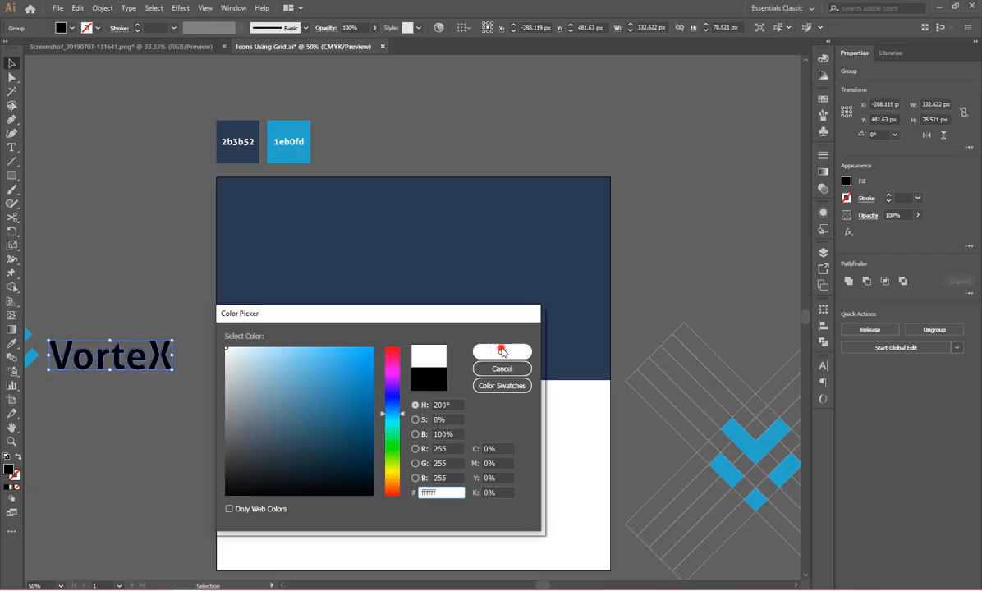
left_click(85, 140)
- Move the logo from beside the artboard onto the navy rectangle and bring it in front of the rectangle
scroll(366, 322, "down", 1)
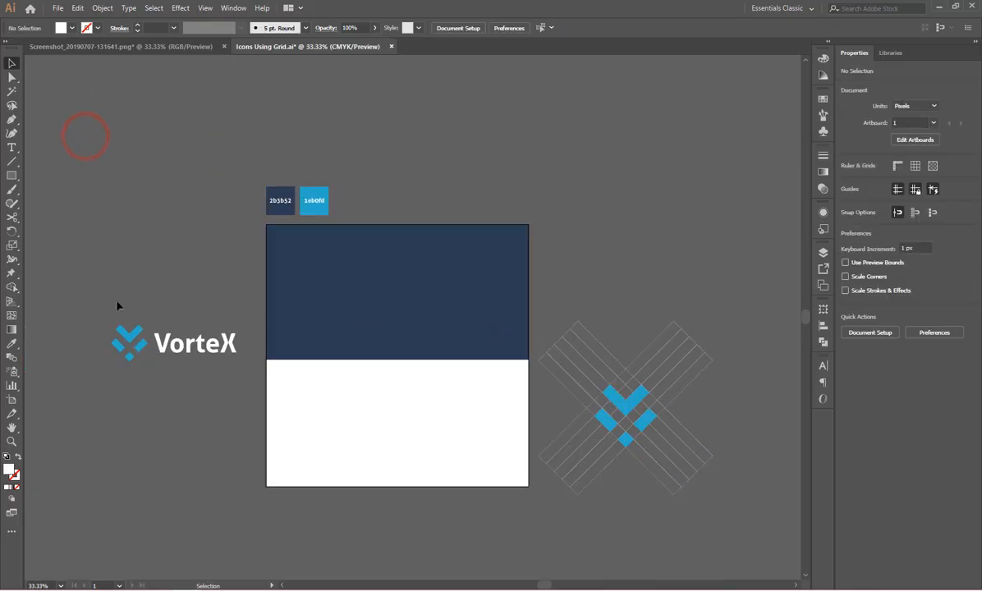
left_click_drag(207, 372, 428, 303)
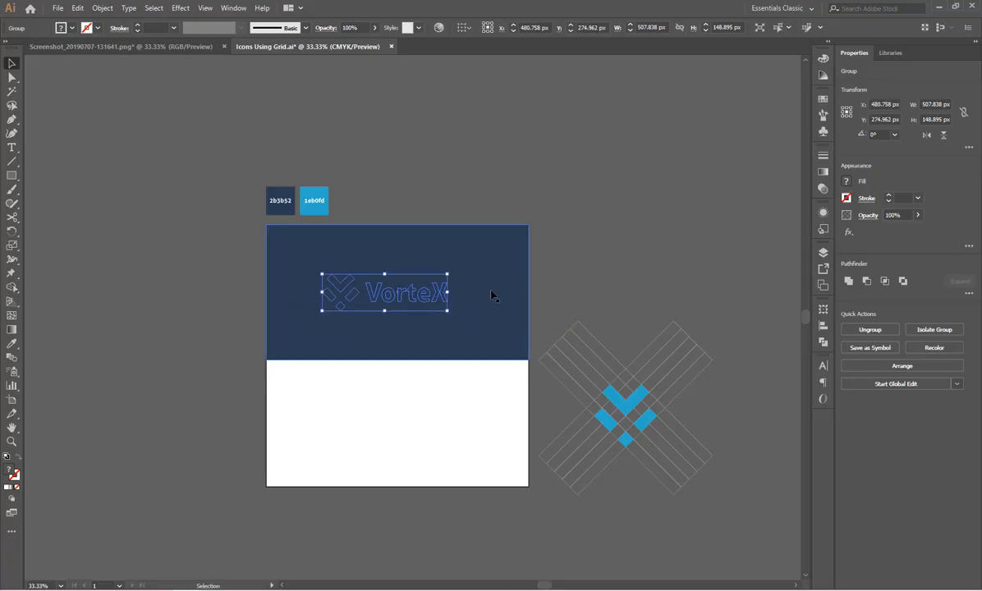
left_click(421, 291)
key("a")
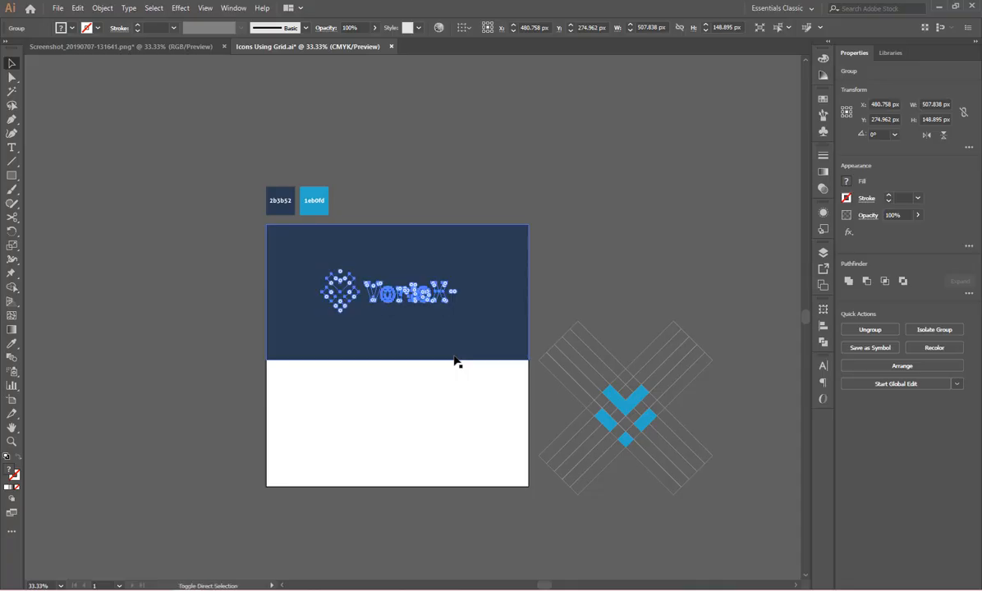
key("v")
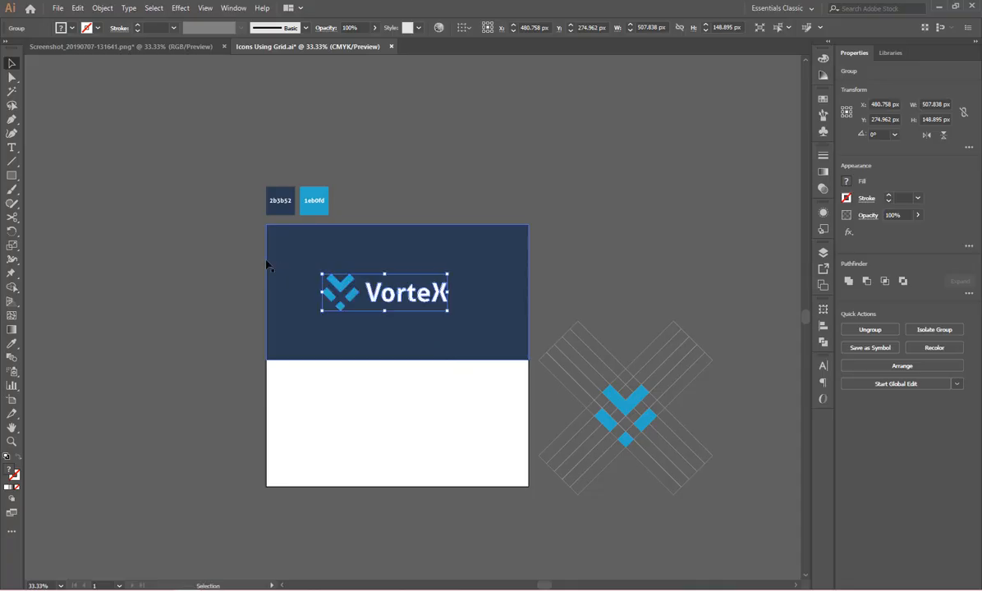
- Centre the logo and navy rectangle on each other horizontally and vertically, and move both back flush with the artboard's edges
left_click_drag(204, 263, 399, 293)
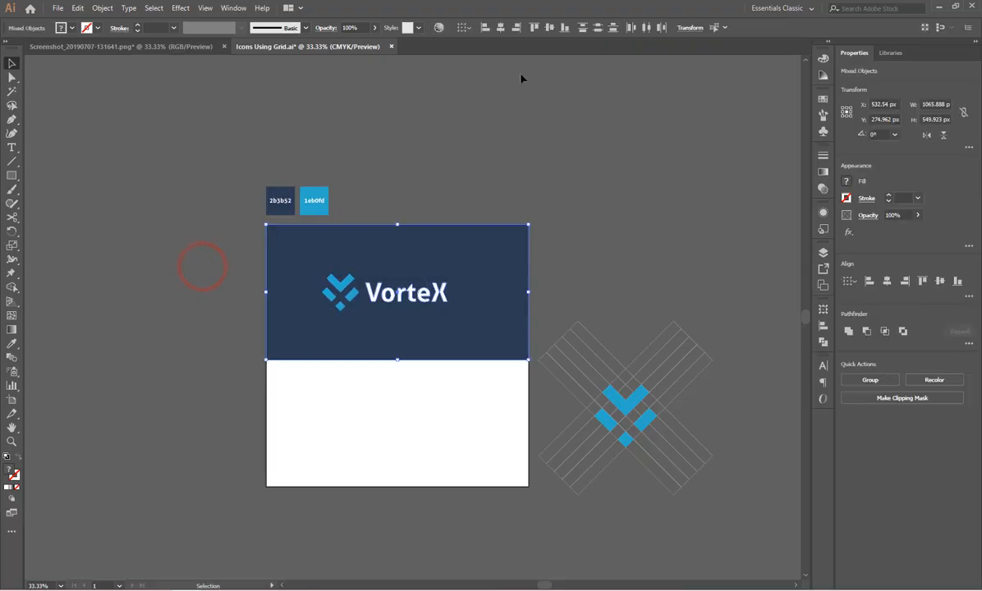
left_click(501, 27)
left_click(549, 27)
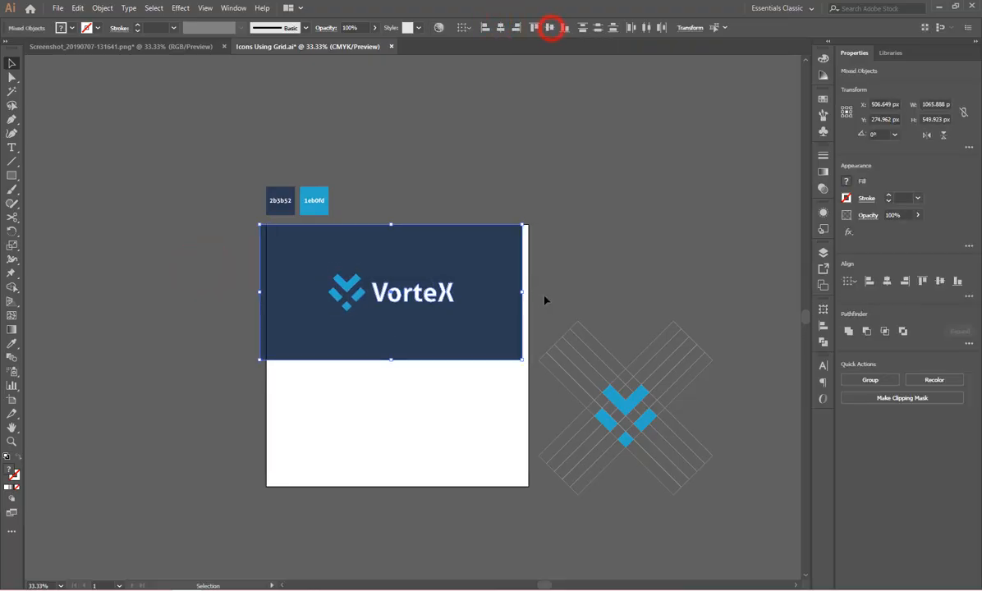
scroll(518, 301, "up", 2)
left_click_drag(480, 304, 495, 310)
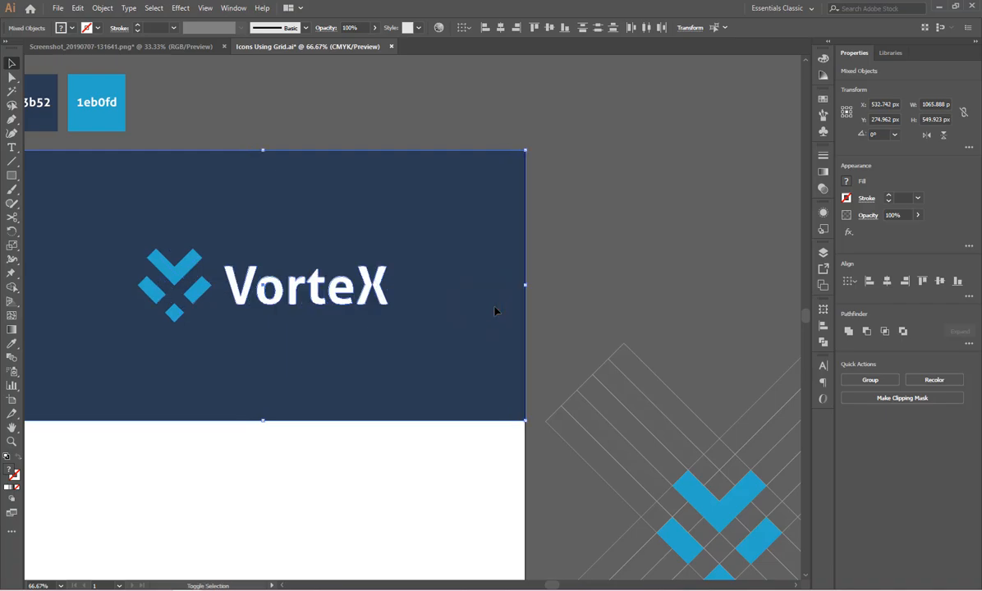
left_click(622, 265)
scroll(553, 238, "down", 2)
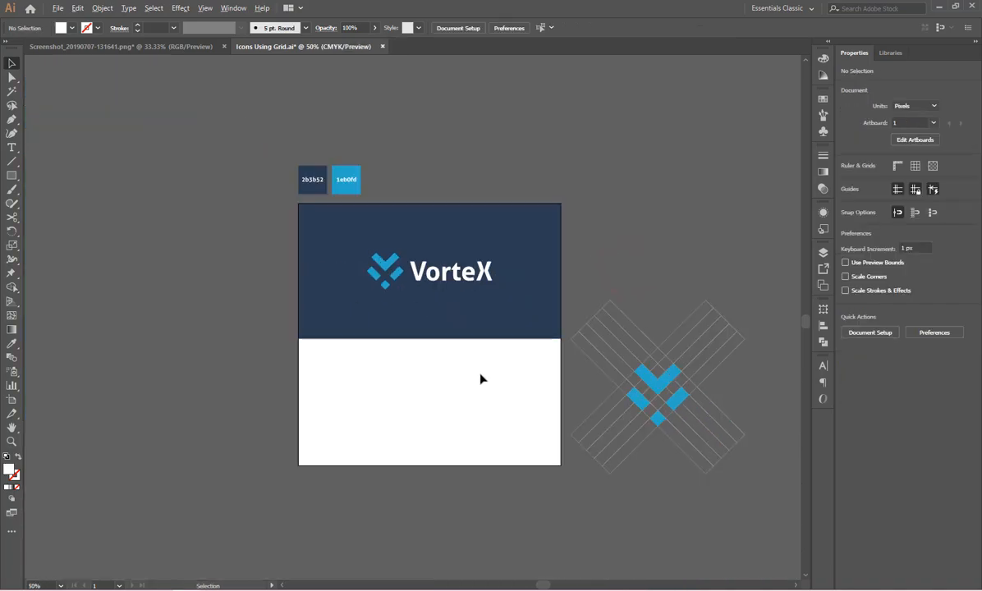
- Draw a rectangle about 476 by 306 px in the artboard's white lower half and fill it with the blue sampled from the 1eb0fd swatch
scroll(448, 348, "up", 1)
left_click(466, 376)
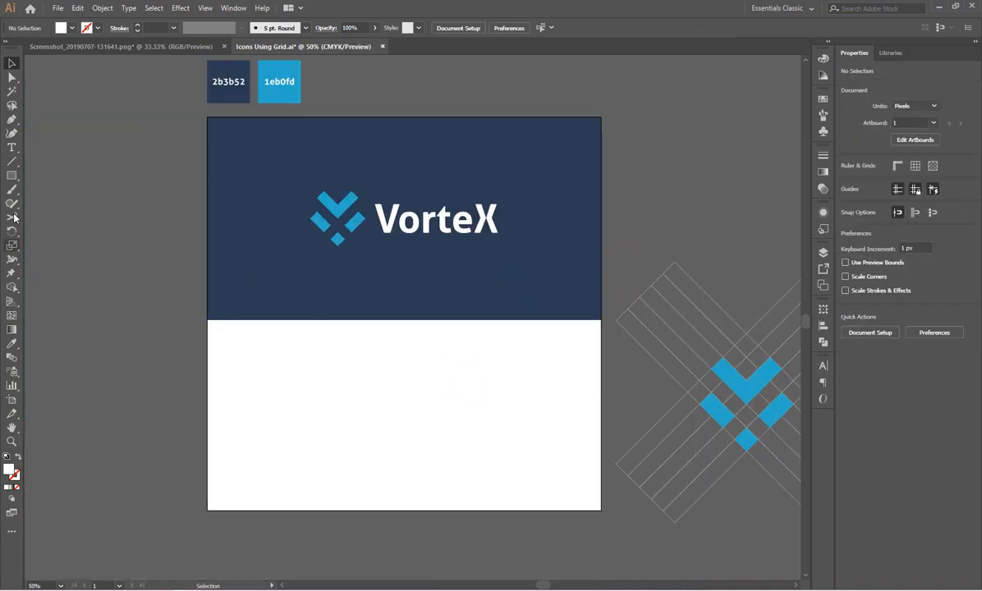
left_click(11, 175)
left_click_drag(237, 364, 413, 475)
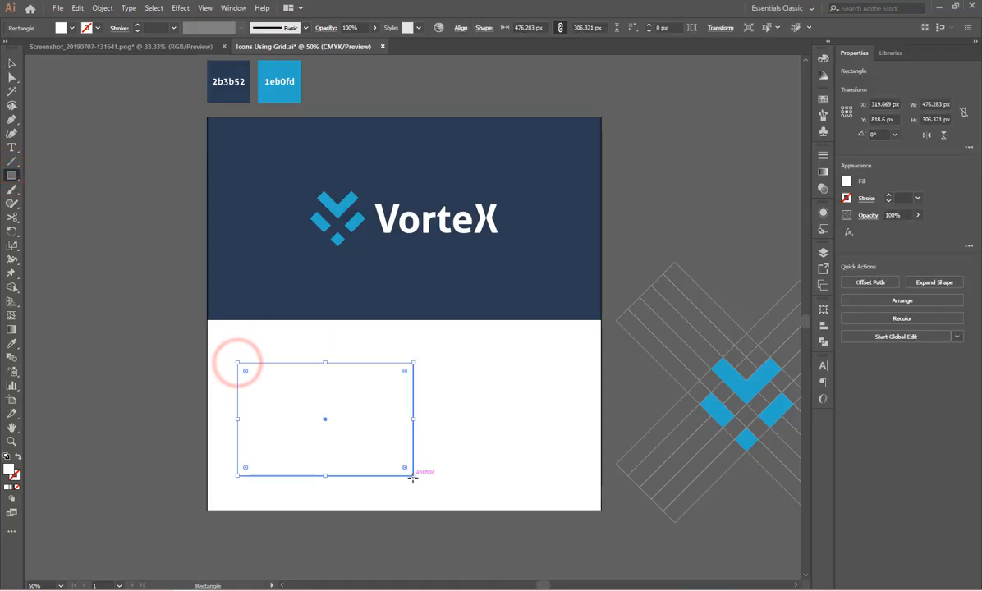
key("i")
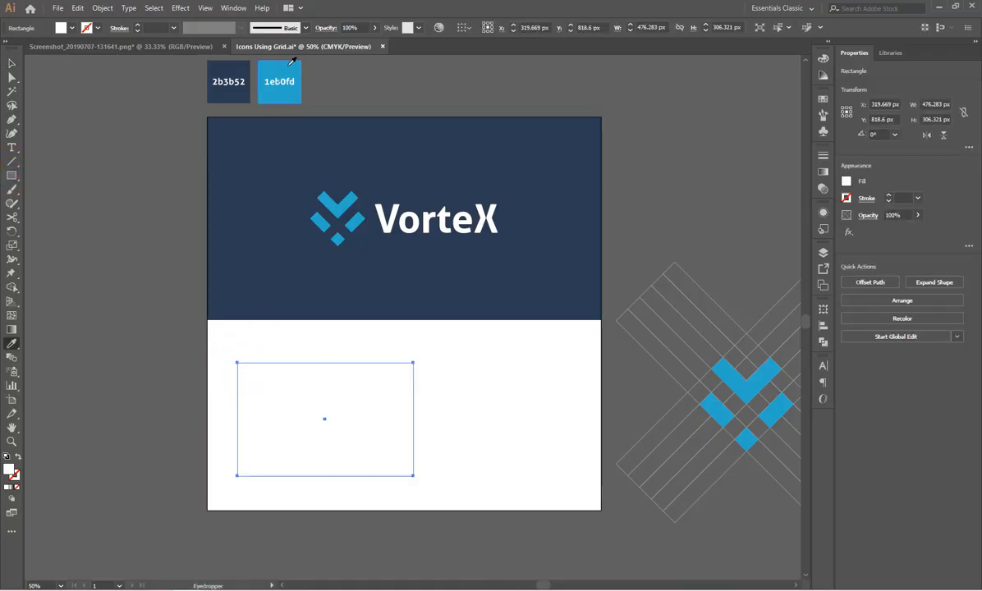
left_click(289, 64)
left_click(12, 63)
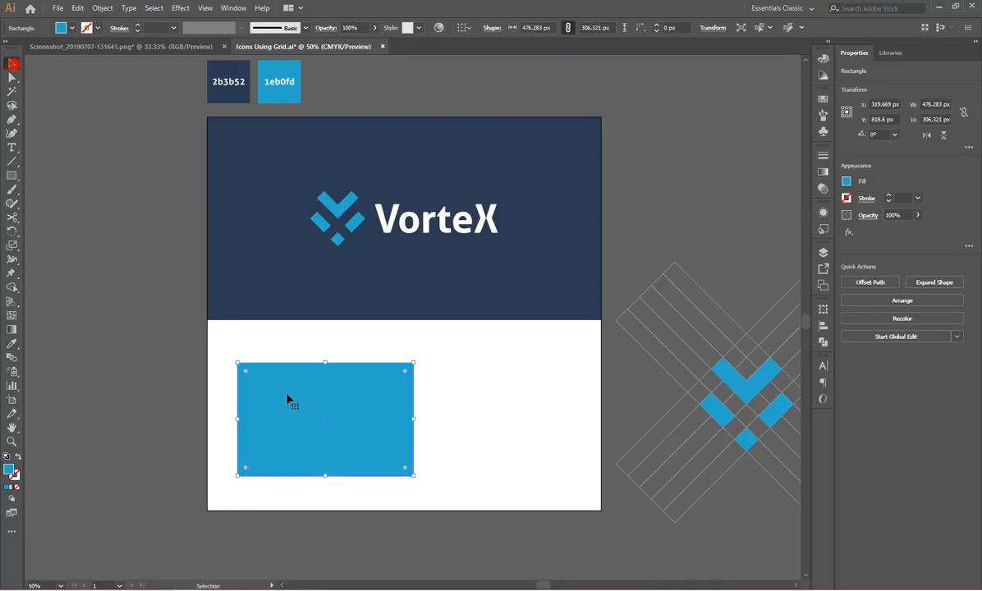
- Snap the blue rectangle under the navy one at the artboard's left edge and stretch it to about 585 by 522 px
left_click_drag(283, 393, 254, 353)
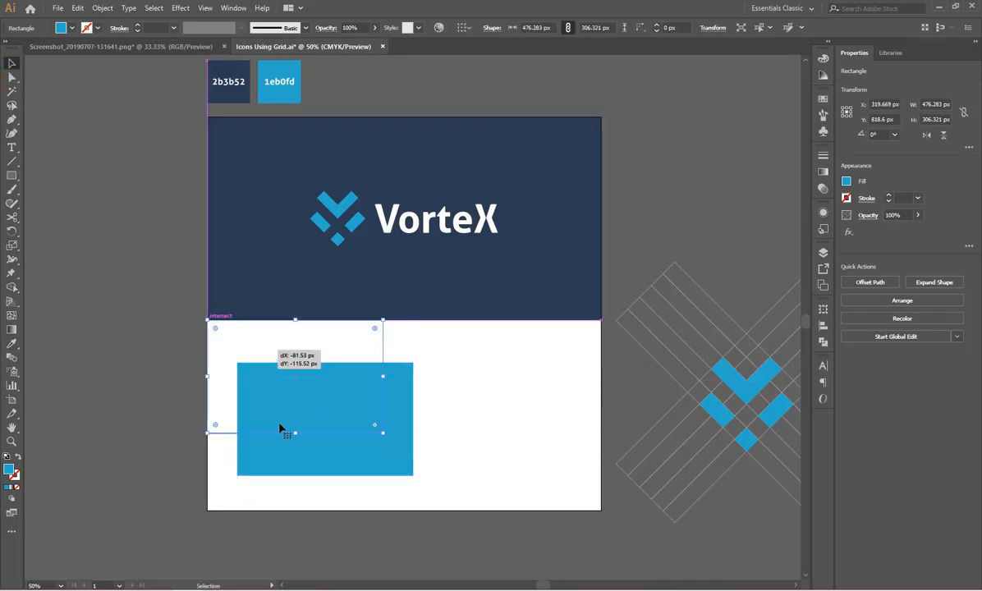
left_click_drag(297, 433, 358, 454)
left_click_drag(382, 416, 426, 419)
left_click(457, 422)
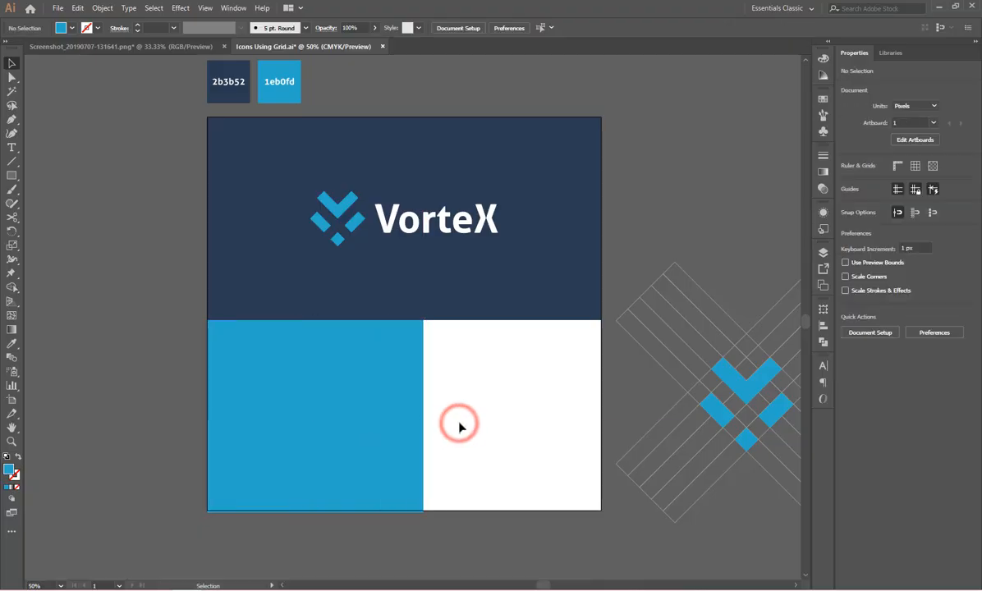
- Copy the logo from the navy rectangle onto the blue rectangle and bring the copy to the front
left_click(437, 229)
left_click(438, 217)
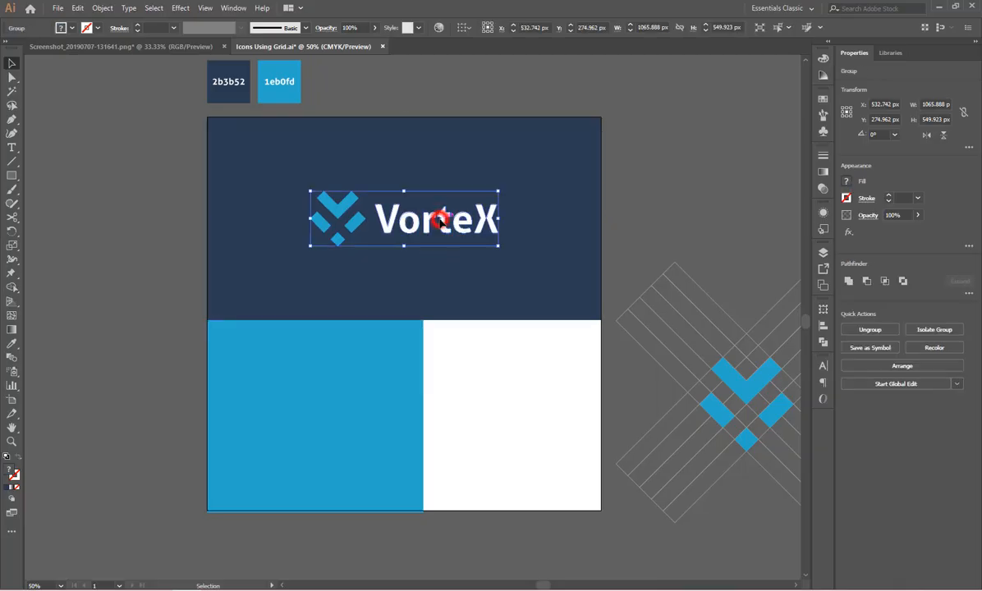
left_click_drag(441, 222, 366, 415)
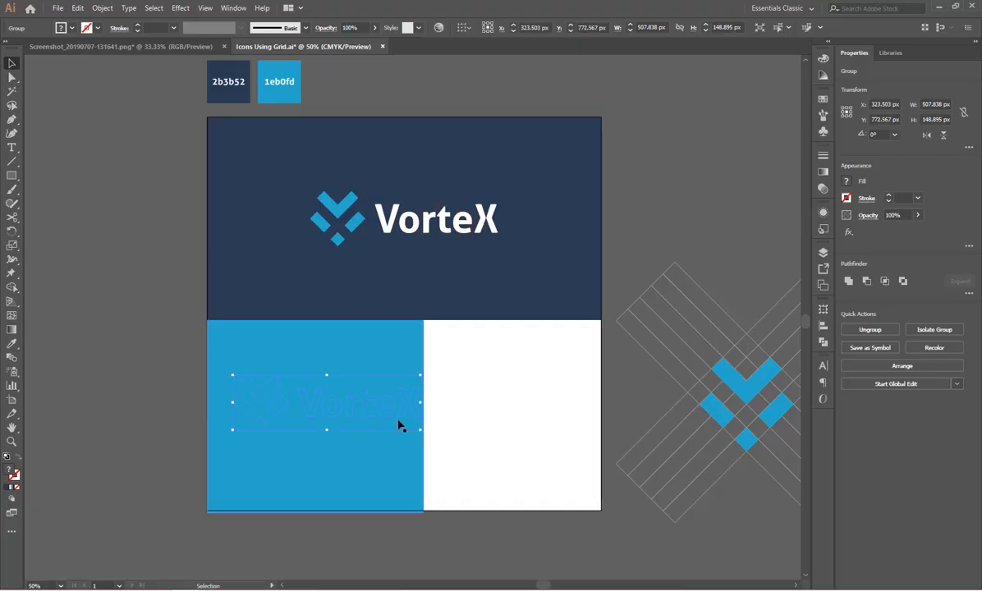
key("ctrl")
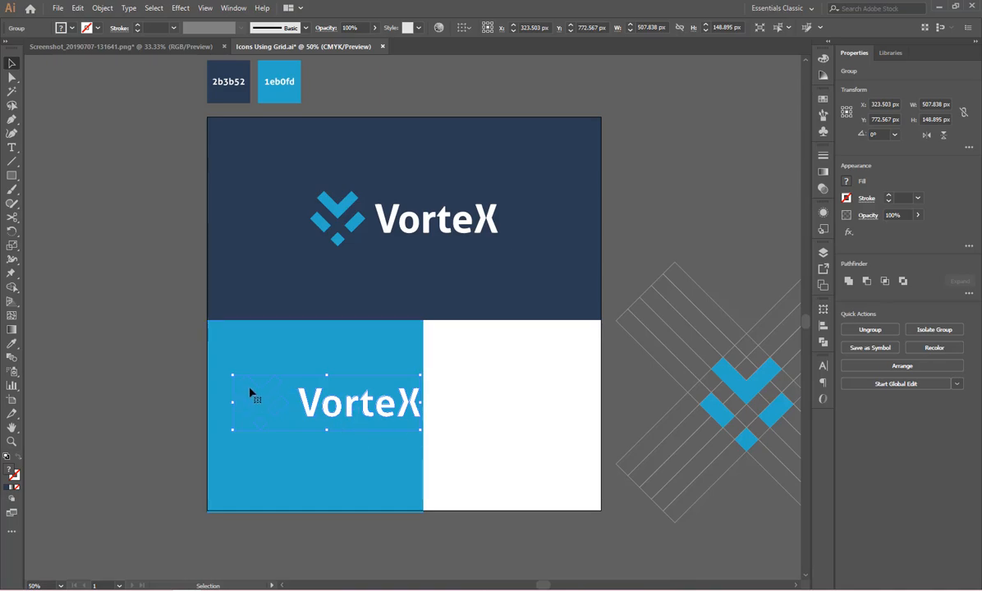
- Fill the copied logo entirely with white and scale it down proportionally to about 388 by 114 px
left_click(61, 28)
left_click(24, 50)
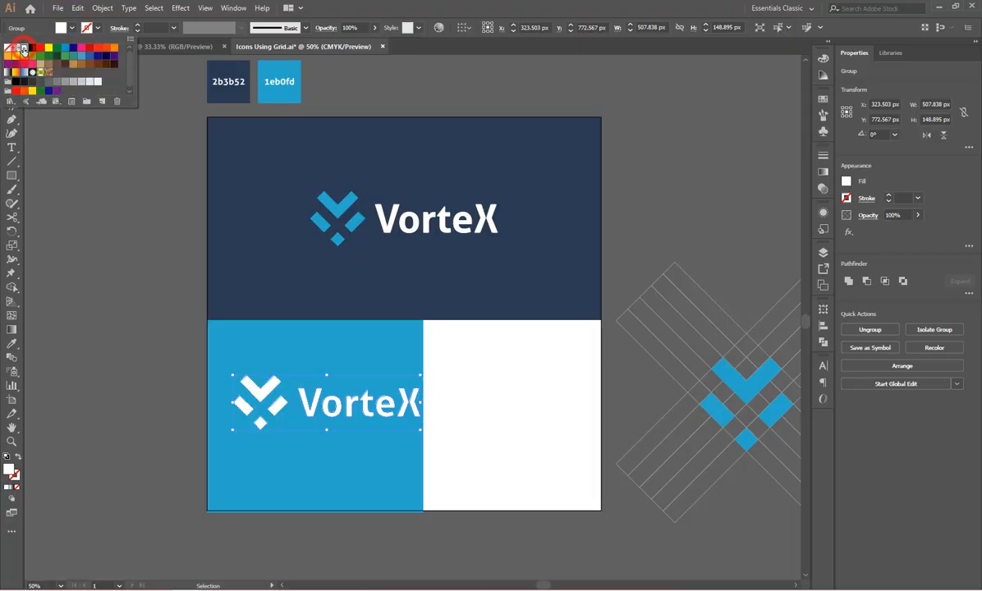
left_click(143, 335)
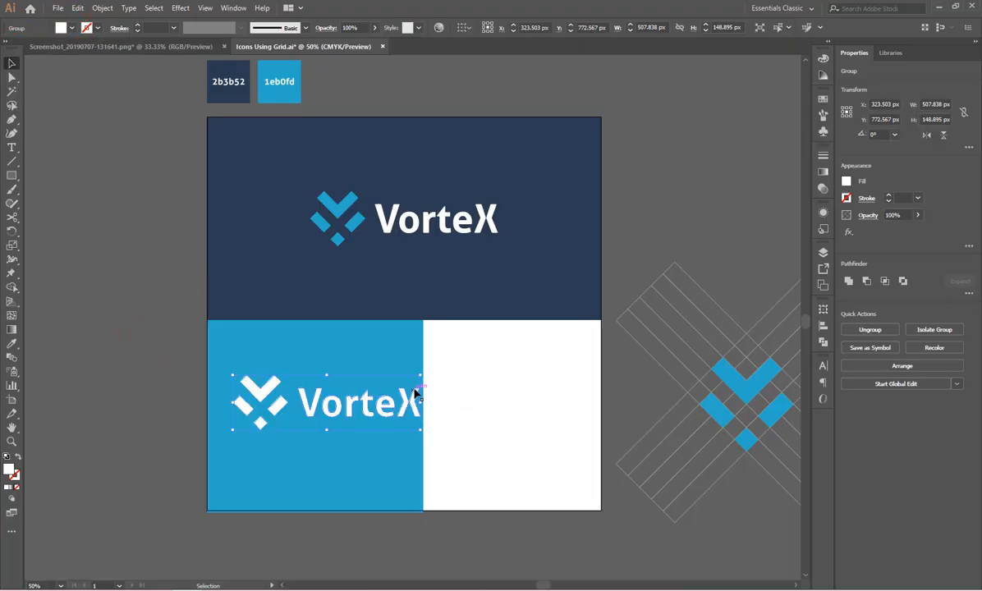
left_click_drag(419, 374, 377, 391)
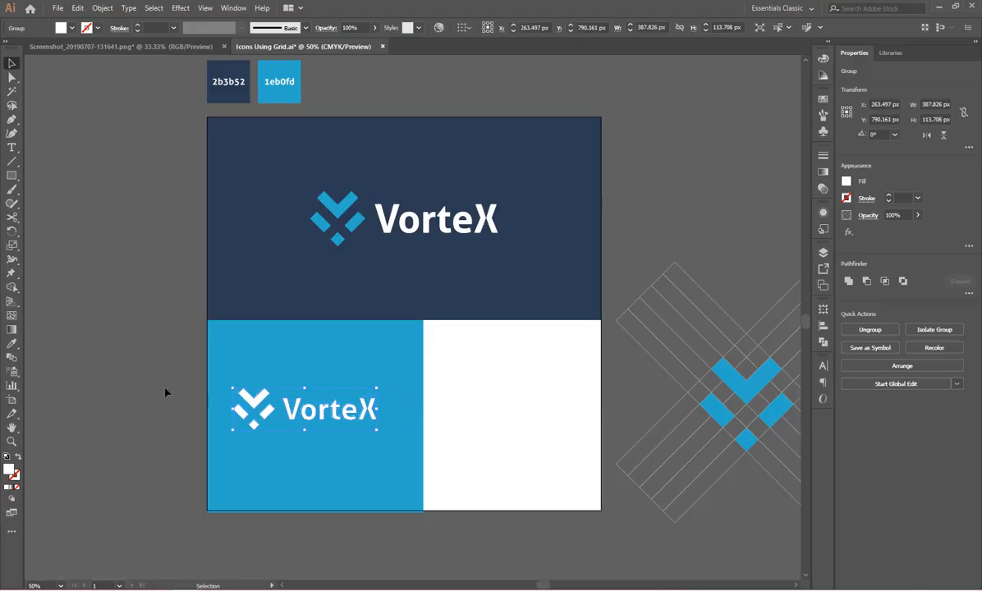
- Centre the white logo and blue rectangle on each other, and realign both with the artboard's left edge and the navy rectangle's lower edge
left_click_drag(156, 385, 328, 441)
left_click(500, 27)
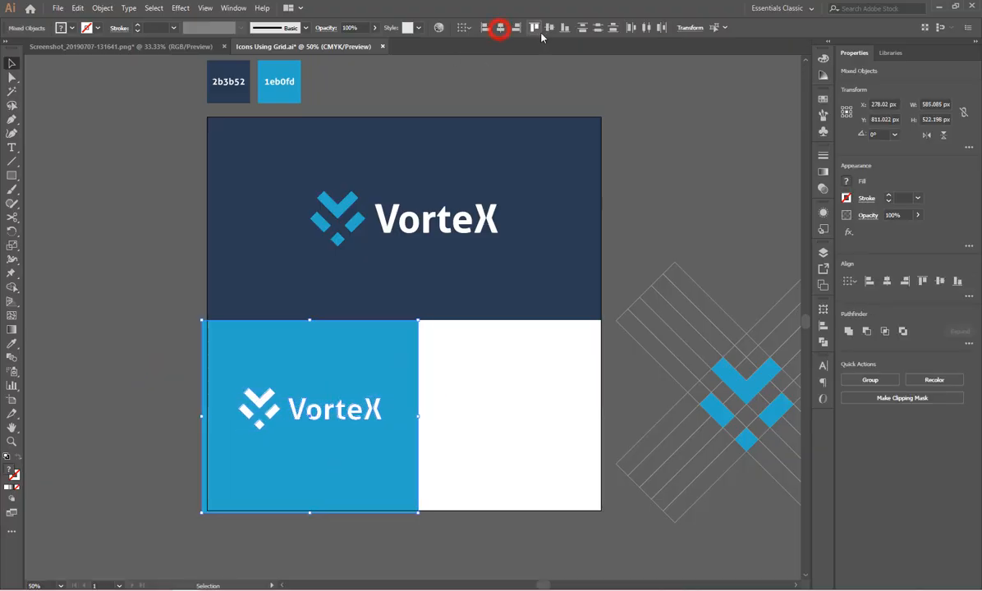
left_click(548, 27)
scroll(236, 492, "up", 2, "alt")
left_click_drag(236, 493, 247, 496)
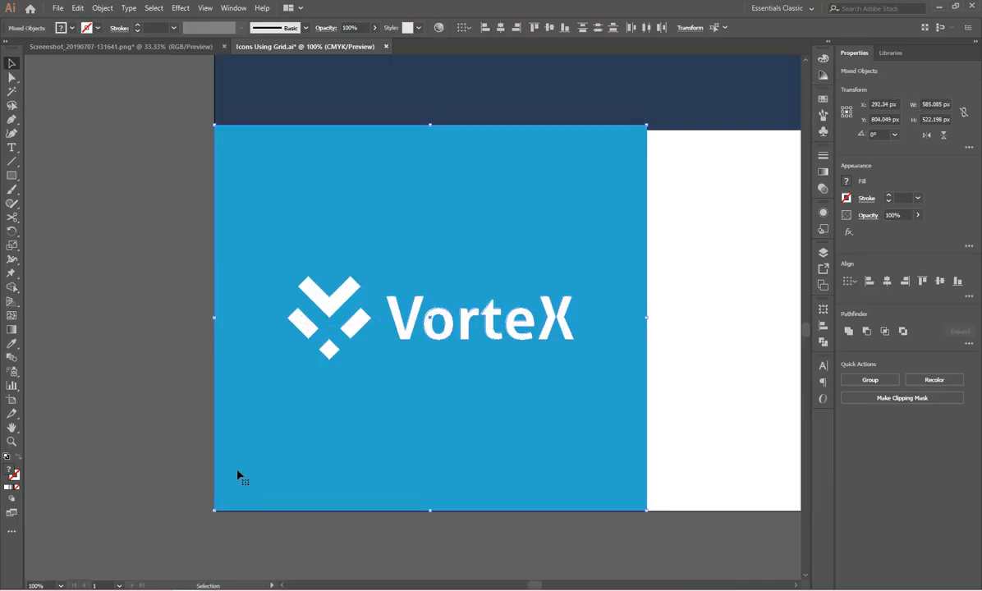
scroll(647, 124, "up", 2, "alt")
left_click_drag(632, 125, 633, 136)
scroll(324, 267, "down", 1, "alt")
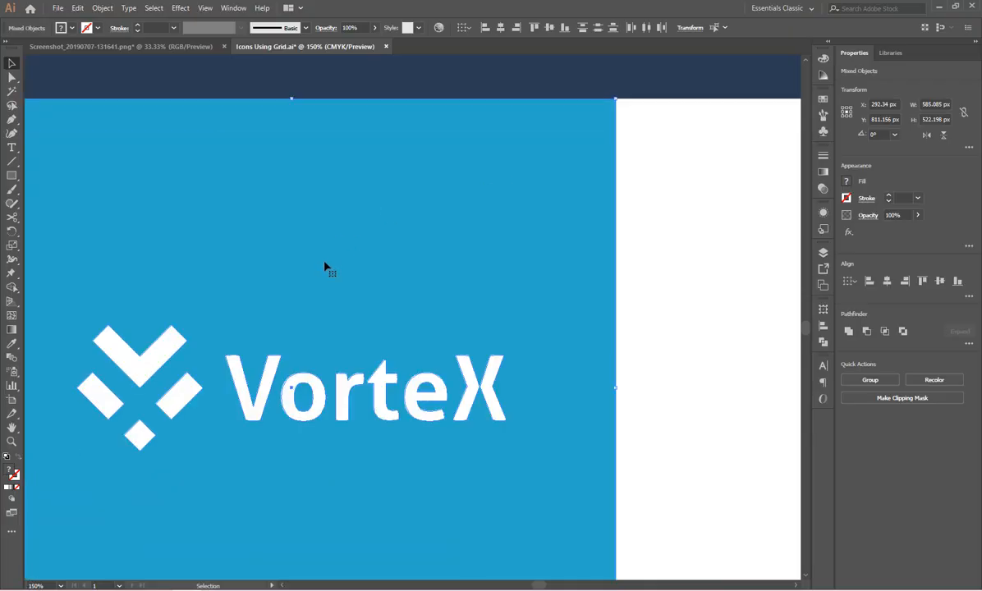
scroll(330, 267, "down", 2, "alt")
left_click(571, 360)
scroll(312, 341, "down", 1, "alt")
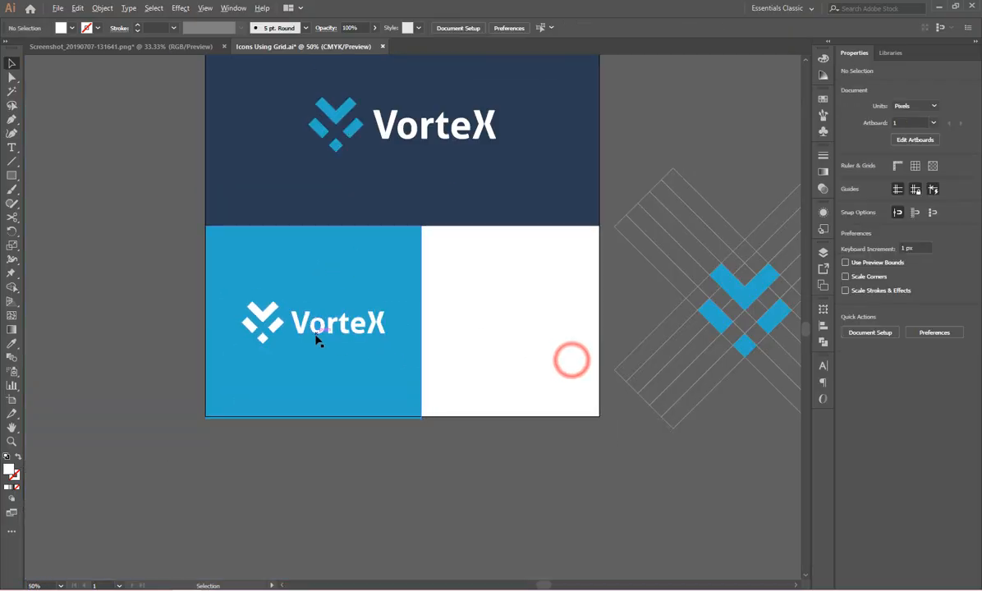
- Move the icon with its construction grid onto the white lower-right area of the artboard and nudge it down 6 px
scroll(201, 287, "down", 1, "alt")
scroll(531, 291, "up", 1, "alt")
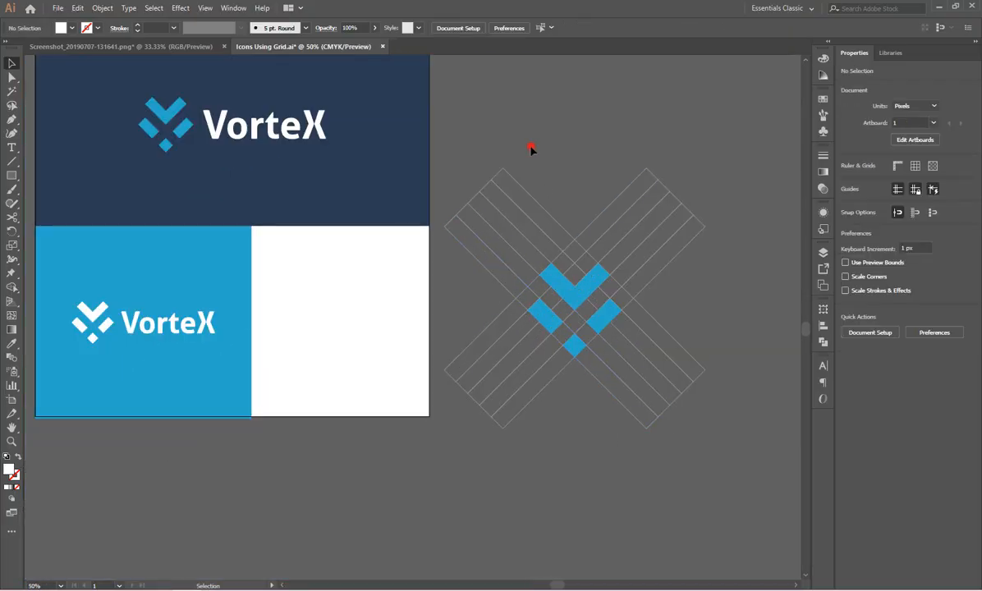
left_click(624, 281)
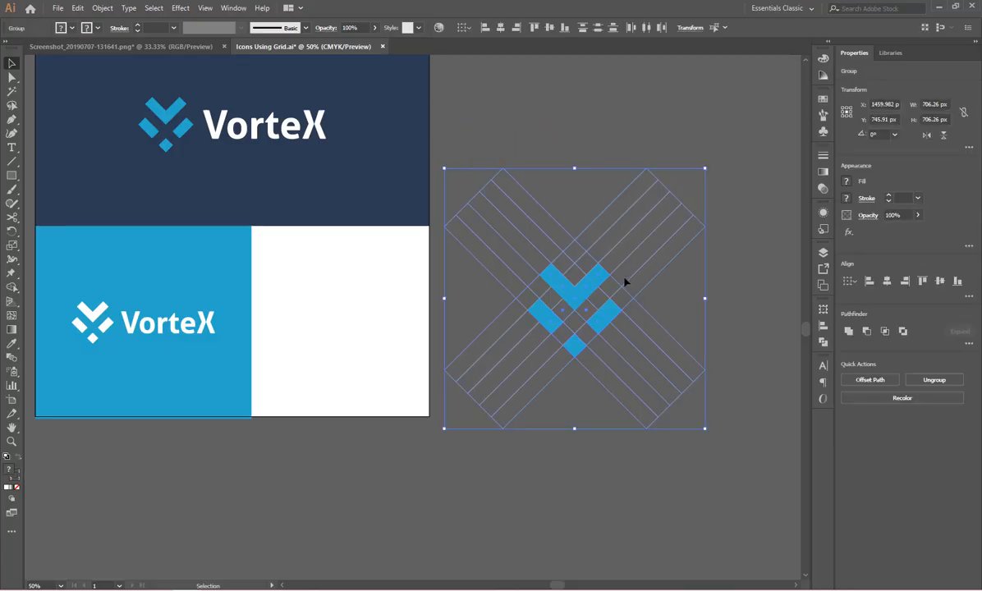
left_click_drag(605, 282, 361, 313)
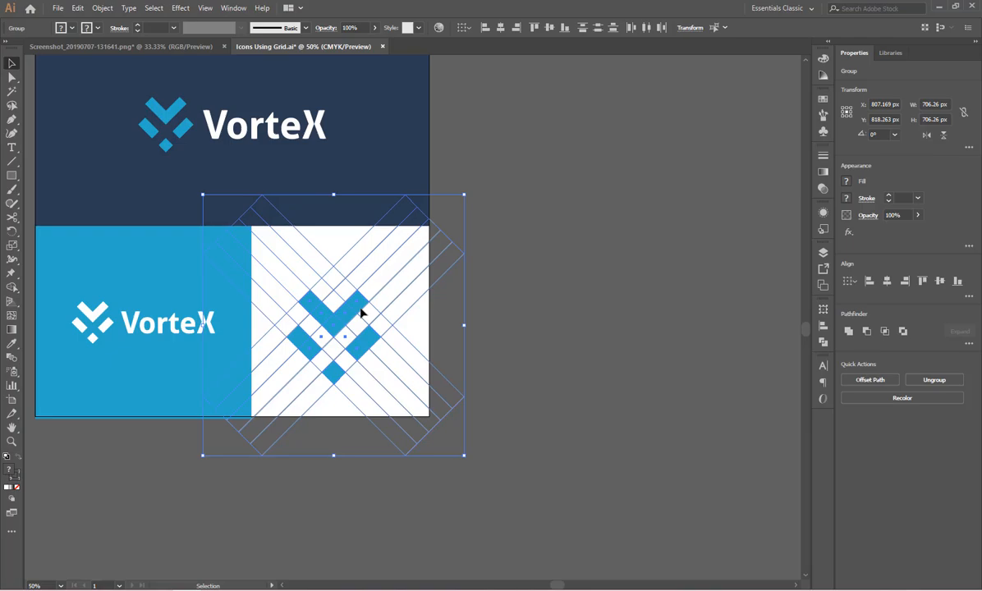
key("Down")
key("Down")
key("Down")
key("Down")
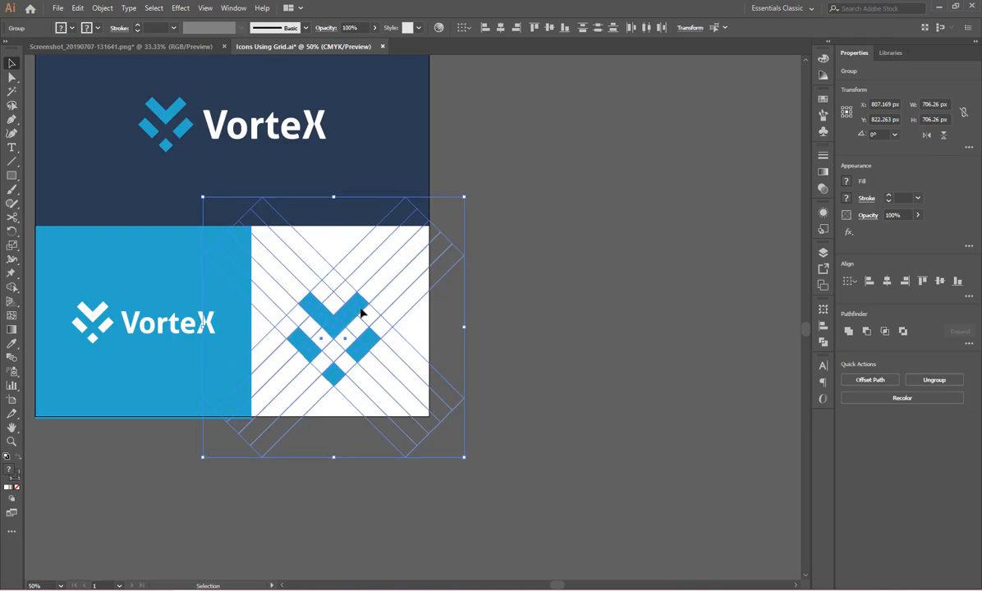
key("Down")
key("Down")
key("a")
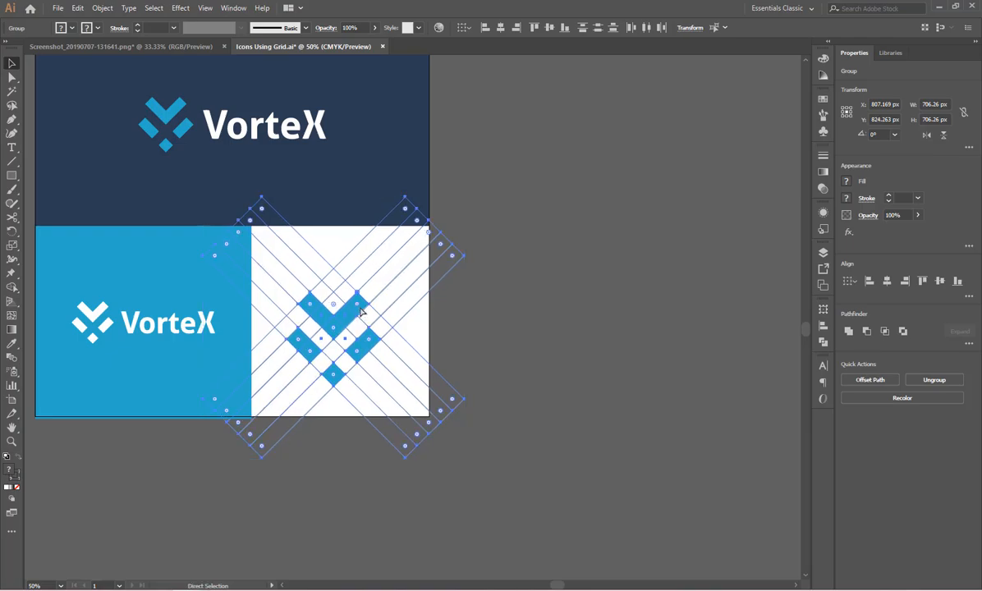
key("v")
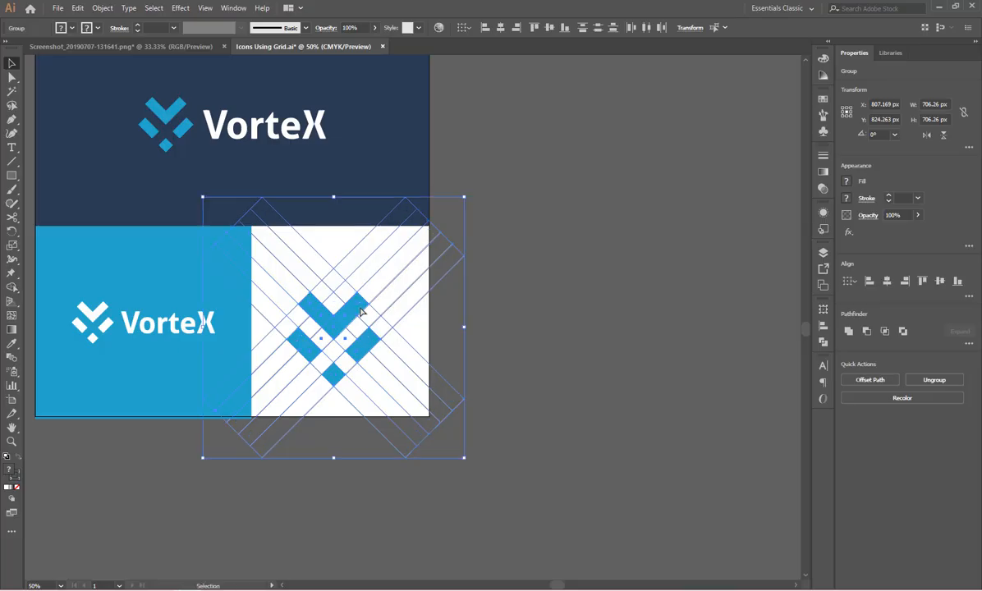
- Shift the grid icon about 19 px right and nudge it upward to centre it in the white area
left_click(623, 394)
scroll(240, 405, "up", 1)
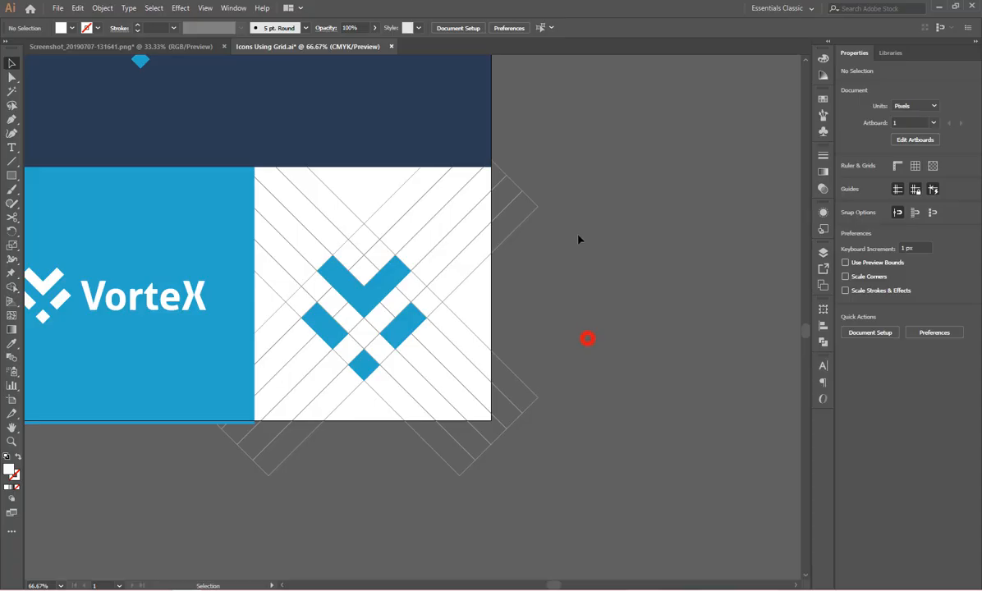
left_click_drag(578, 235, 292, 464)
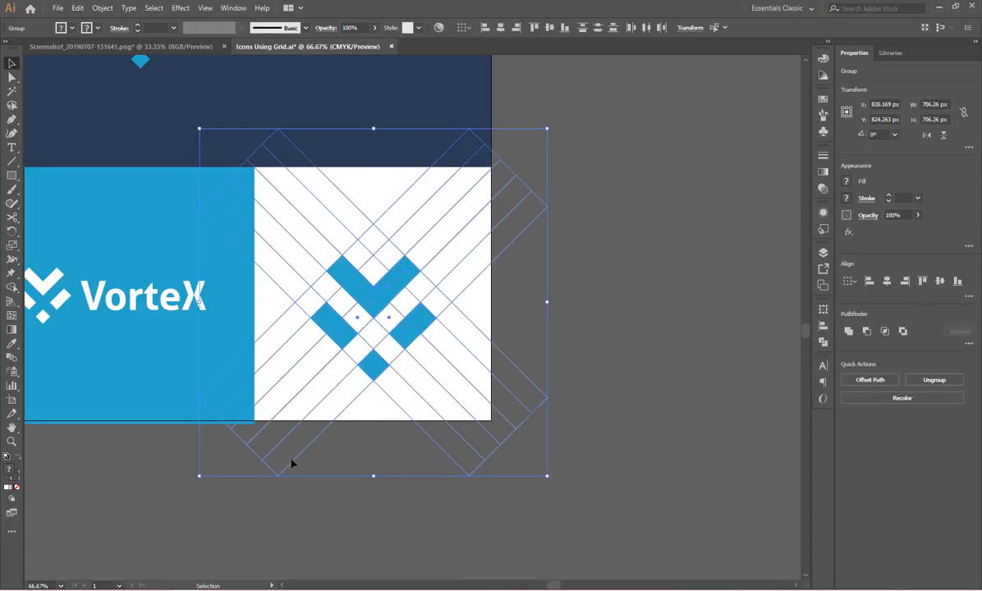
key("Up")
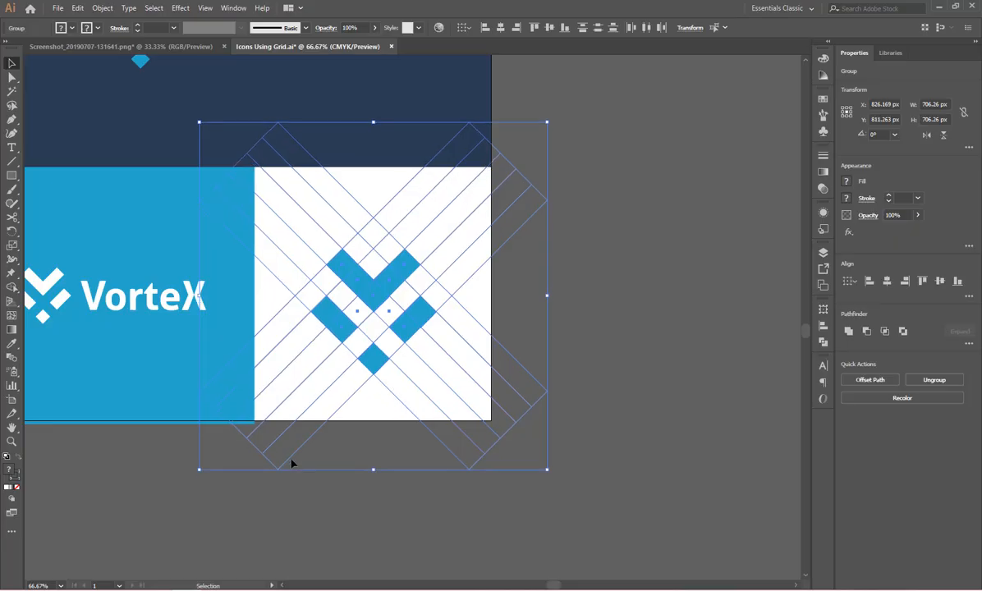
key("Up")
left_click(620, 458)
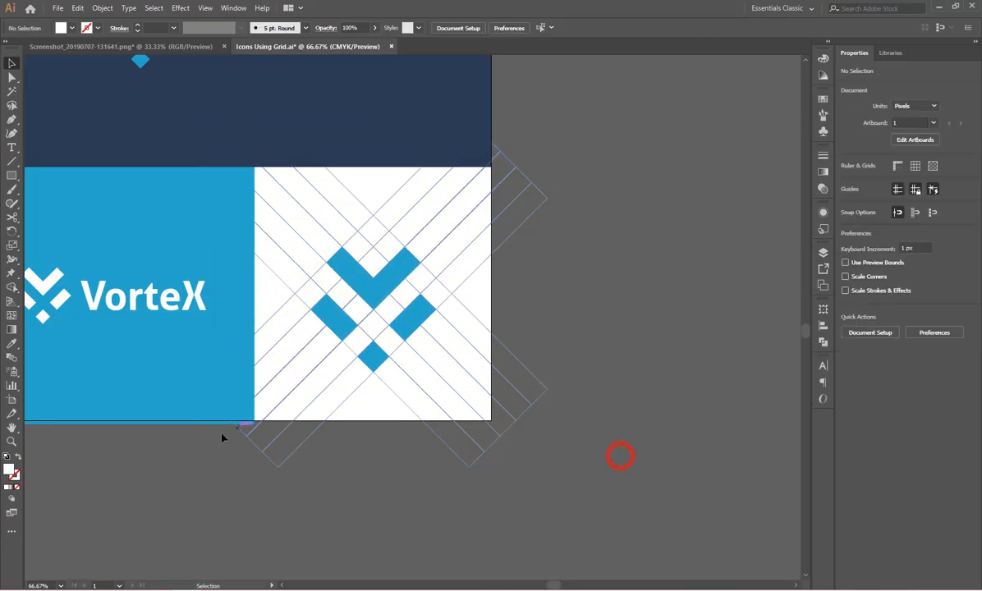
- Draw a white rectangle over the icon and grid, sized to fill the white lower-right area of the artboard at about 481 by 515 px
left_click(11, 175)
left_click_drag(294, 199, 412, 309)
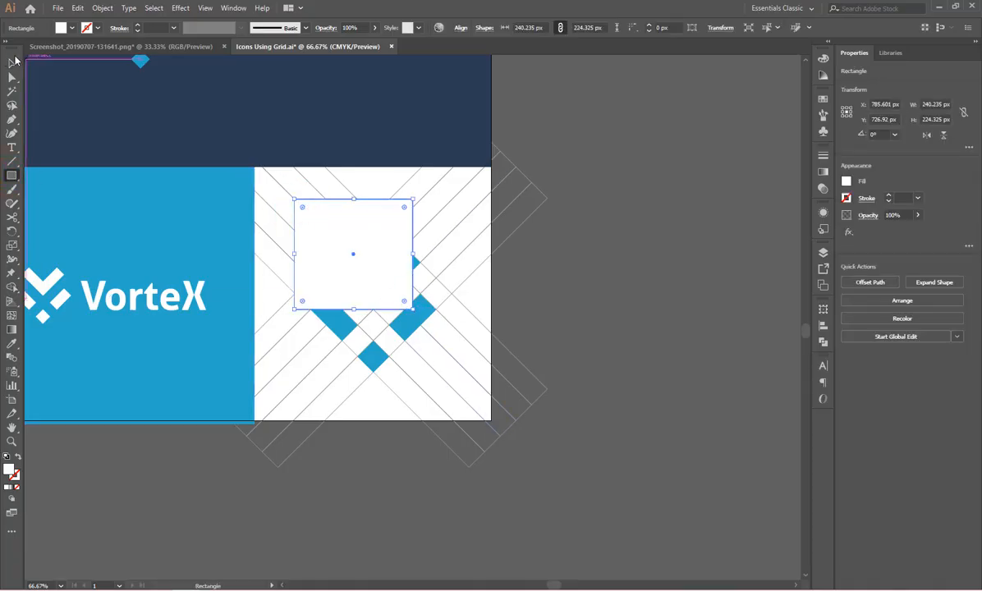
left_click(13, 62)
left_click_drag(327, 220, 285, 192)
left_click_drag(374, 221, 490, 223)
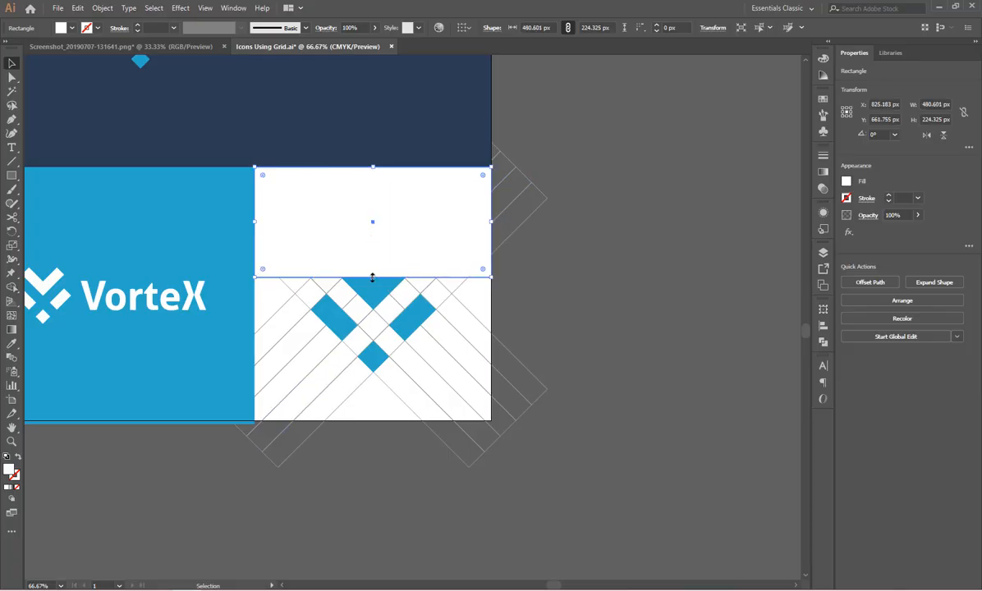
left_click_drag(372, 279, 350, 421)
- Send the new white rectangle to the back so the icon and its grid lie above it
left_click_drag(574, 436, 519, 386)
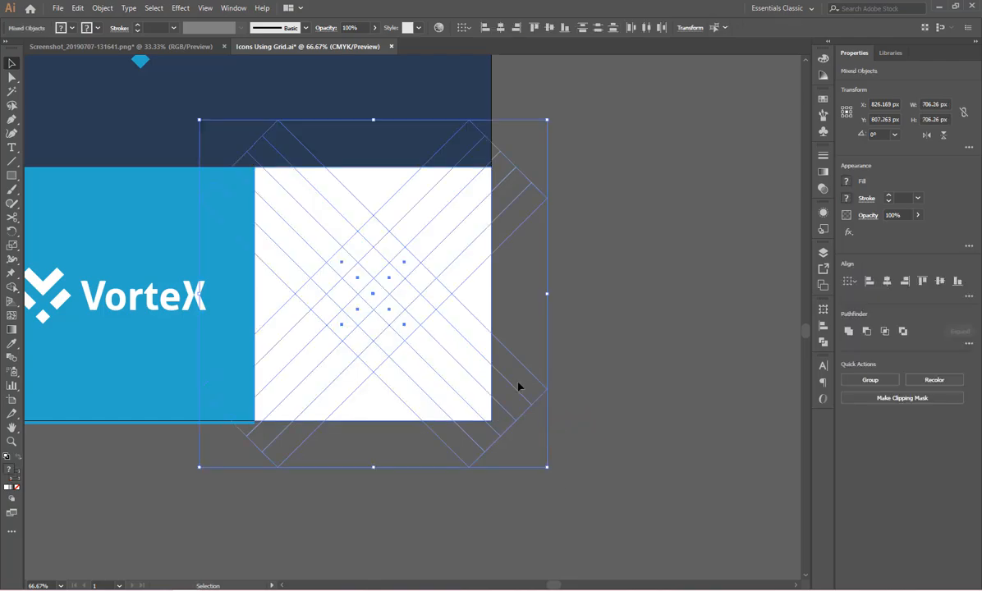
left_click(599, 336)
left_click(486, 301)
key("a")
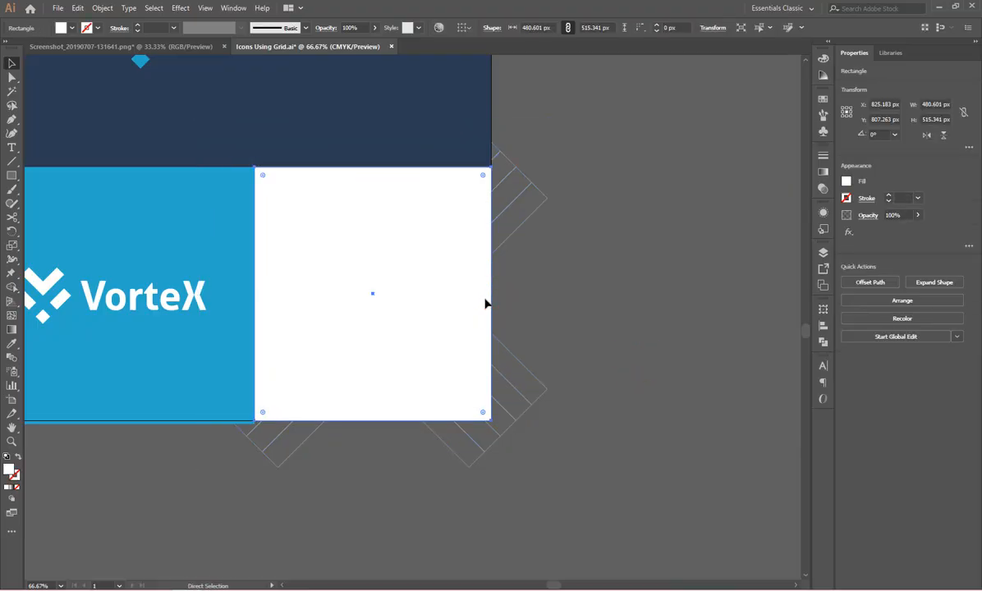
key("ctrl+shift+bracketleft")
left_click(648, 337)
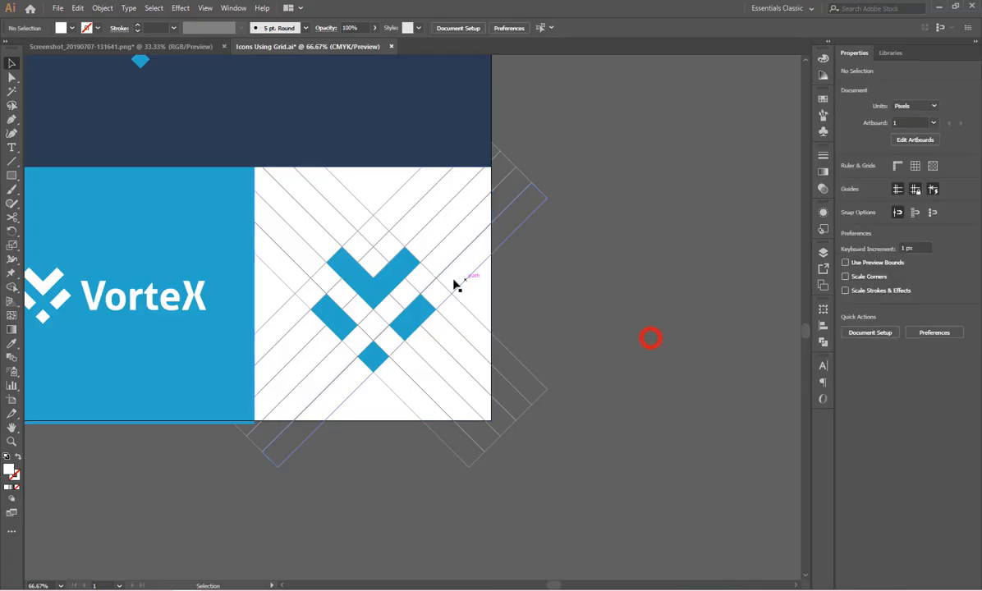
- Group the blue icon together with its construction grid lines
left_click(401, 275)
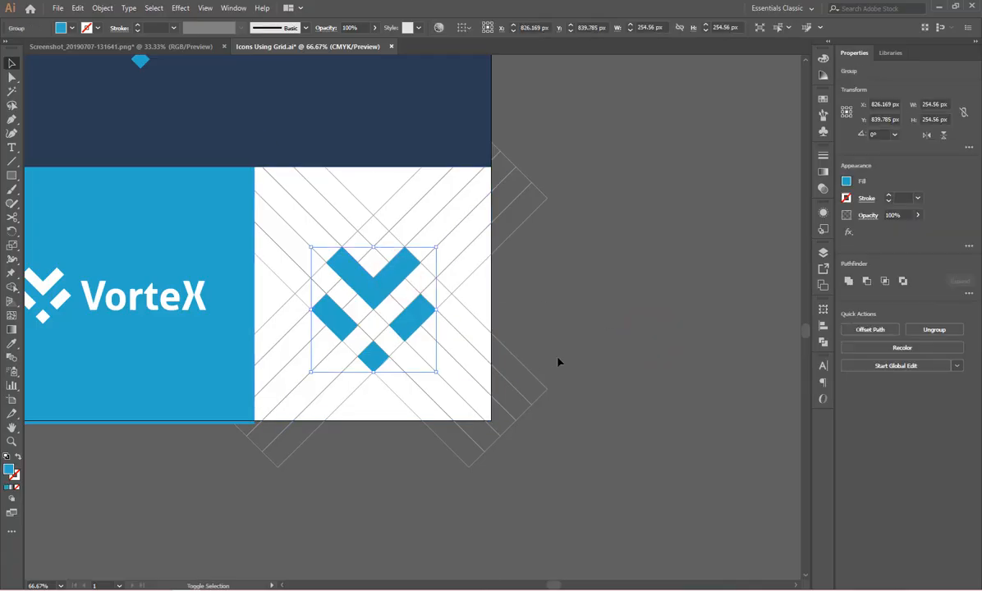
left_click(539, 402, "shift")
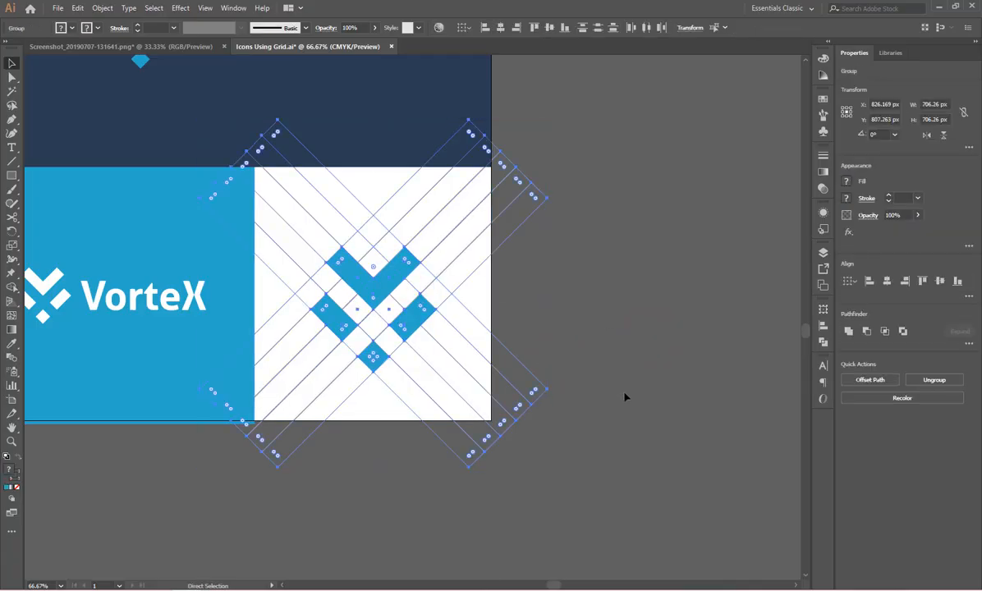
left_click(629, 393)
left_click_drag(403, 261, 410, 272)
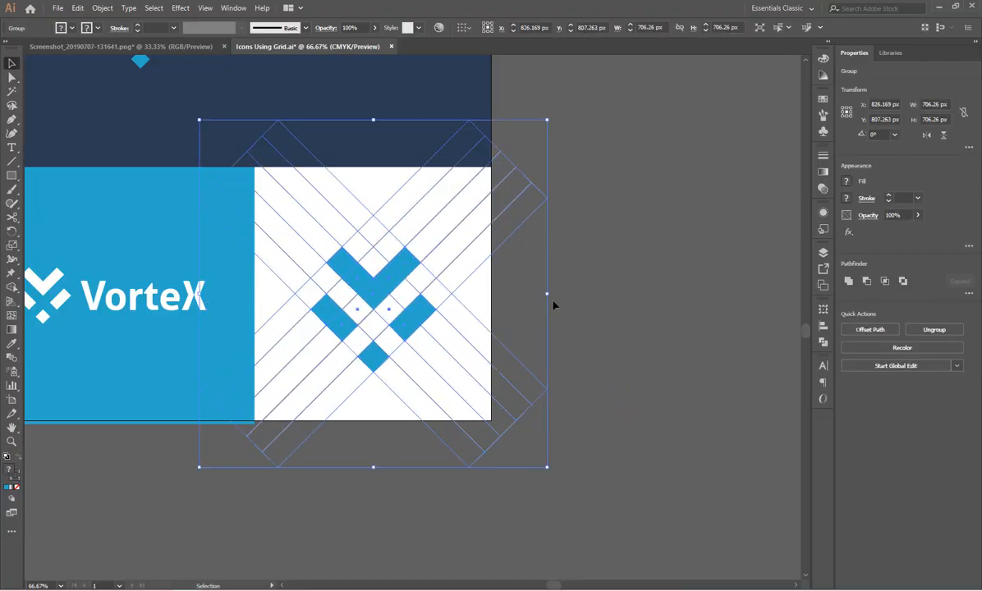
left_click(591, 301)
- Send the grouped icon and grid to the back, behind the white rectangle
left_click(399, 257)
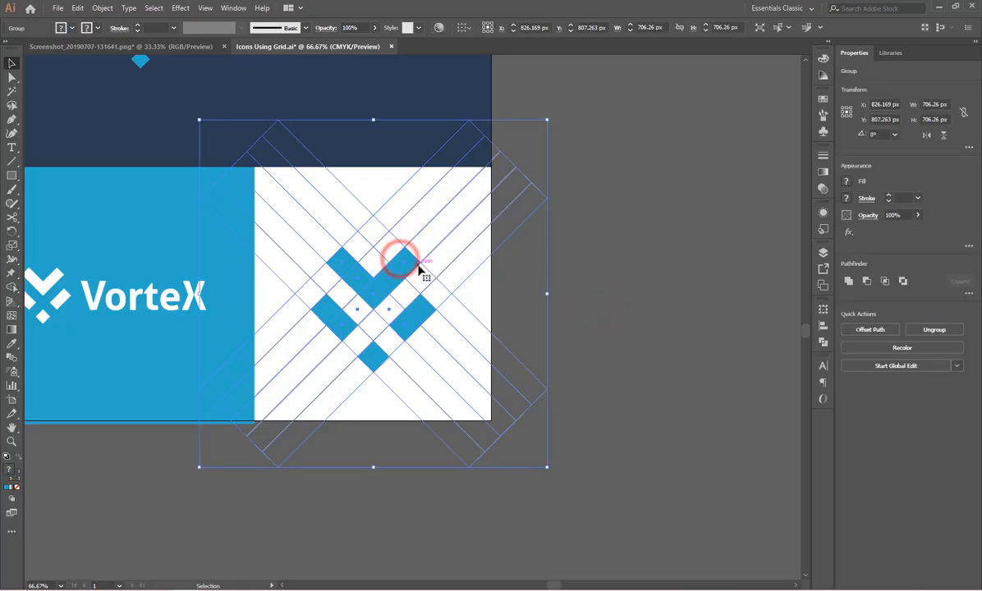
key("a")
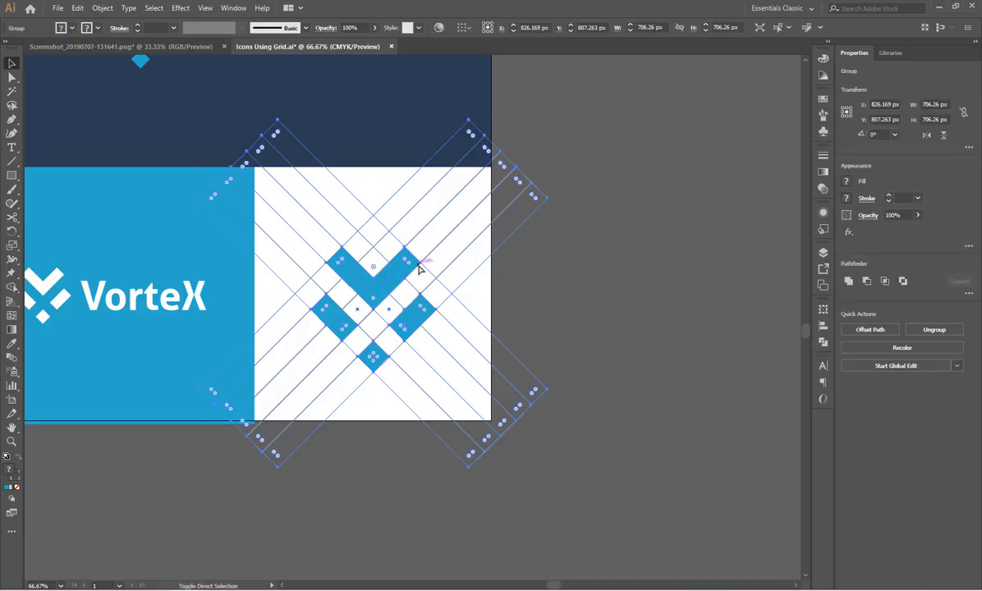
key("Delete")
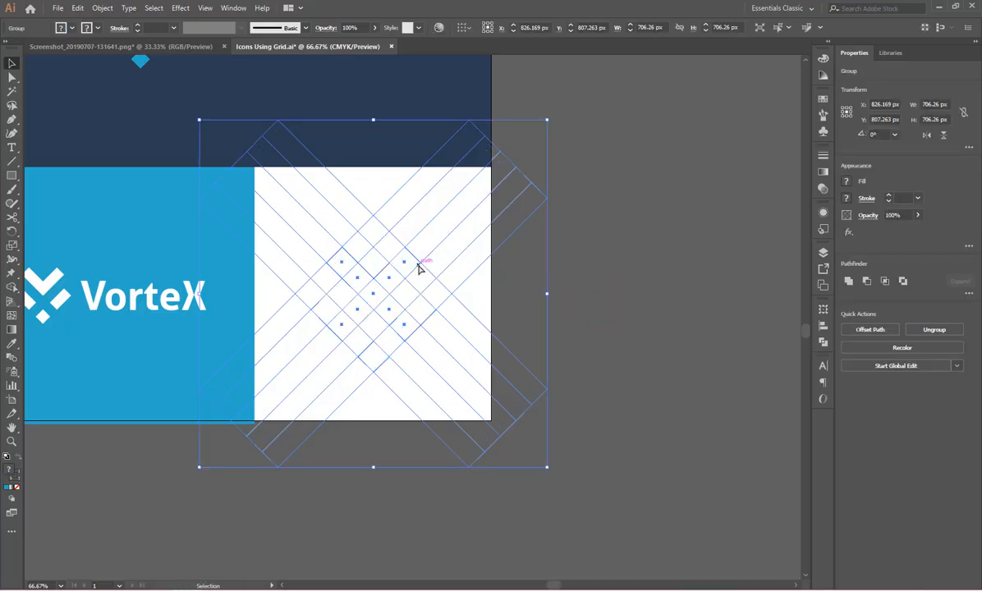
left_click(603, 324)
- Clip the icon and grid group to the white rectangle with a clipping mask
left_click_drag(580, 291, 464, 370)
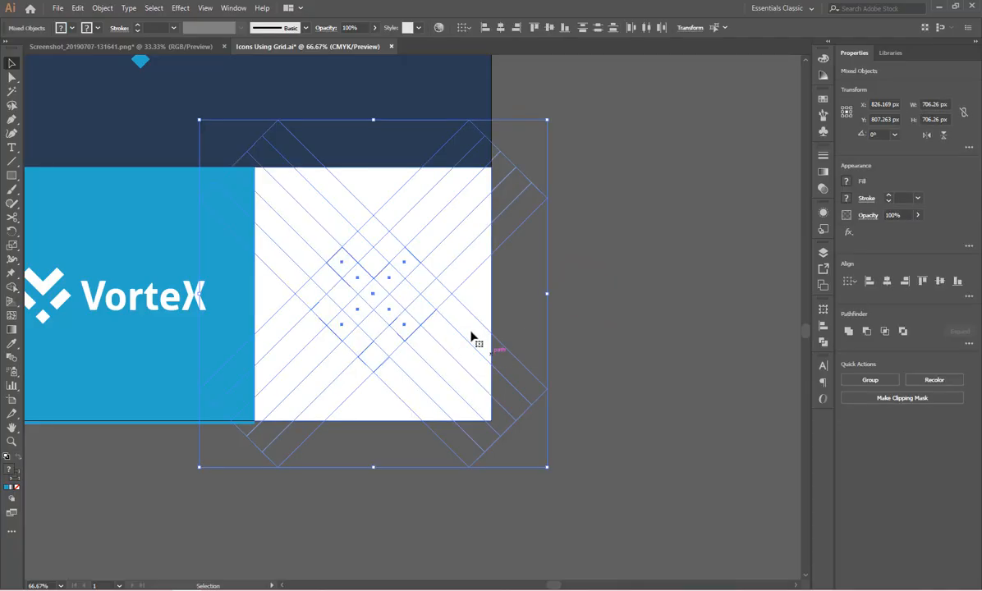
right_click(453, 330)
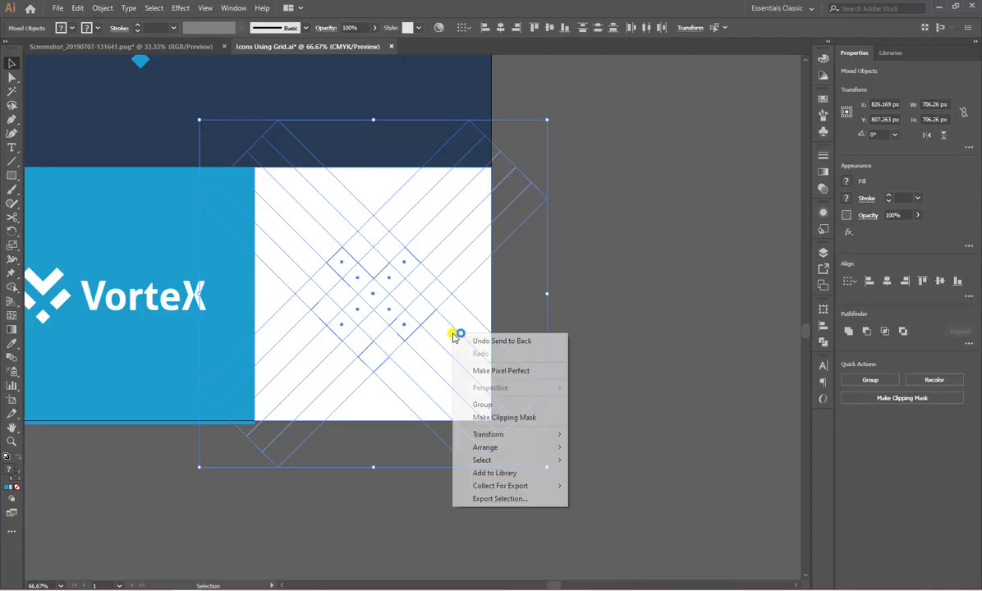
left_click(505, 418)
left_click(642, 427)
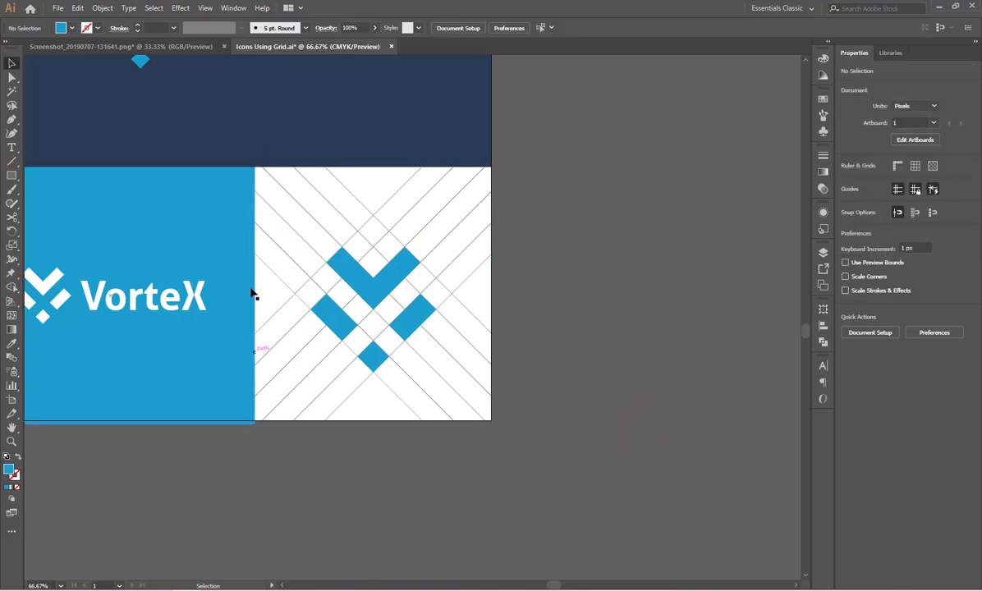
- Review the whole three-section logo presentation in full-screen mode
scroll(493, 276, "down", 2)
scroll(458, 297, "up", 1)
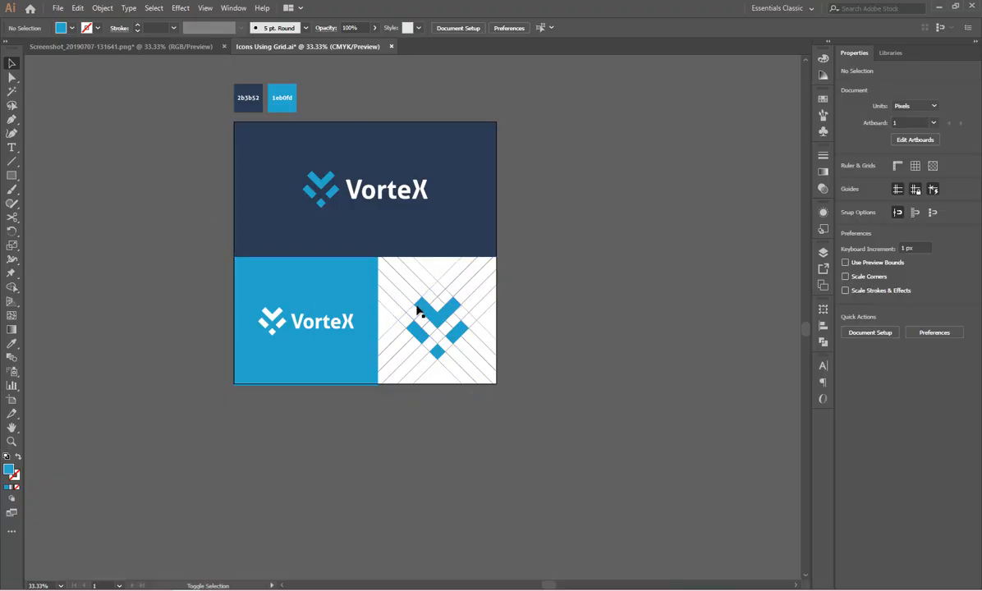
key("shift+f")
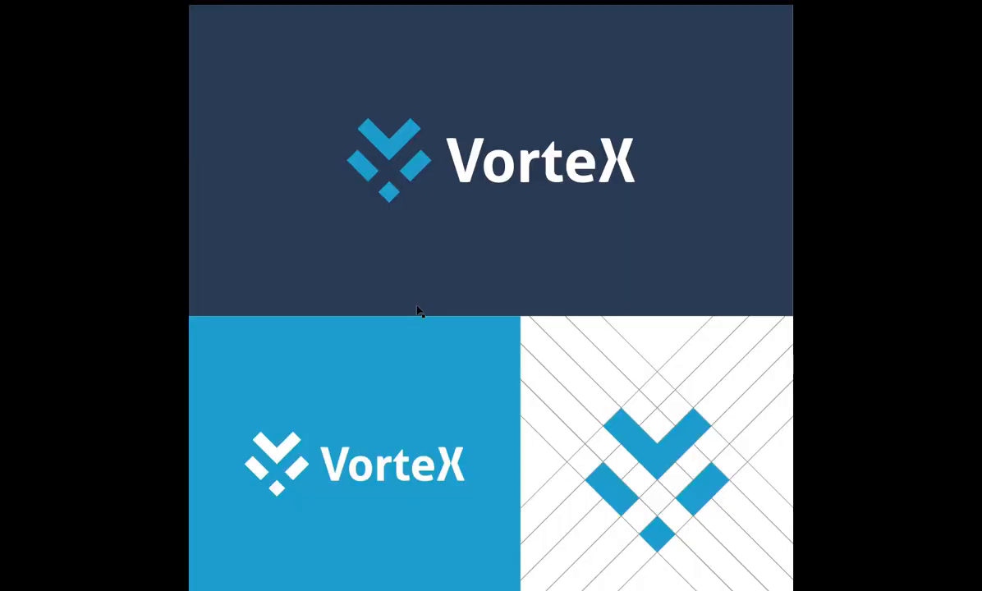